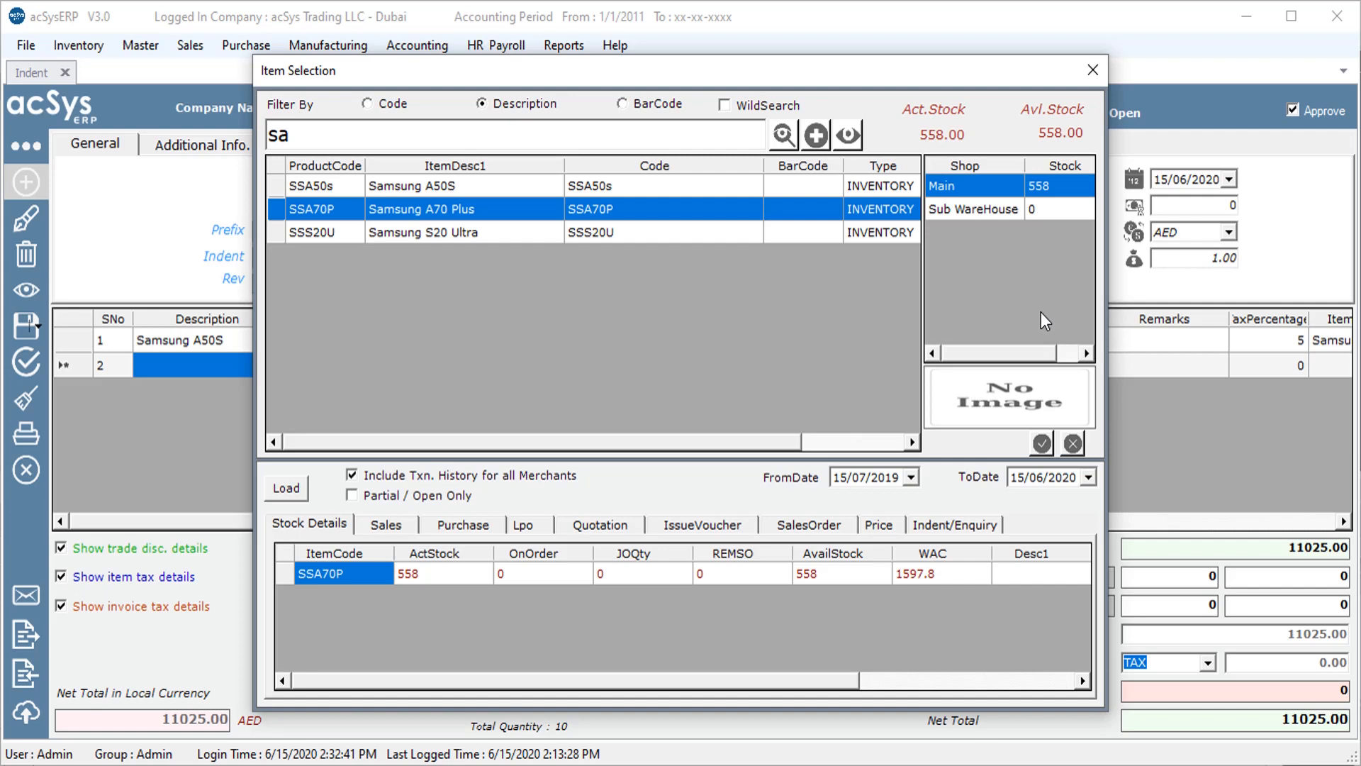
Step: Review the Samsung A70 Plus transaction history for sales, purchases, quotations, issue vouchers and sales orders
left_click(386, 525)
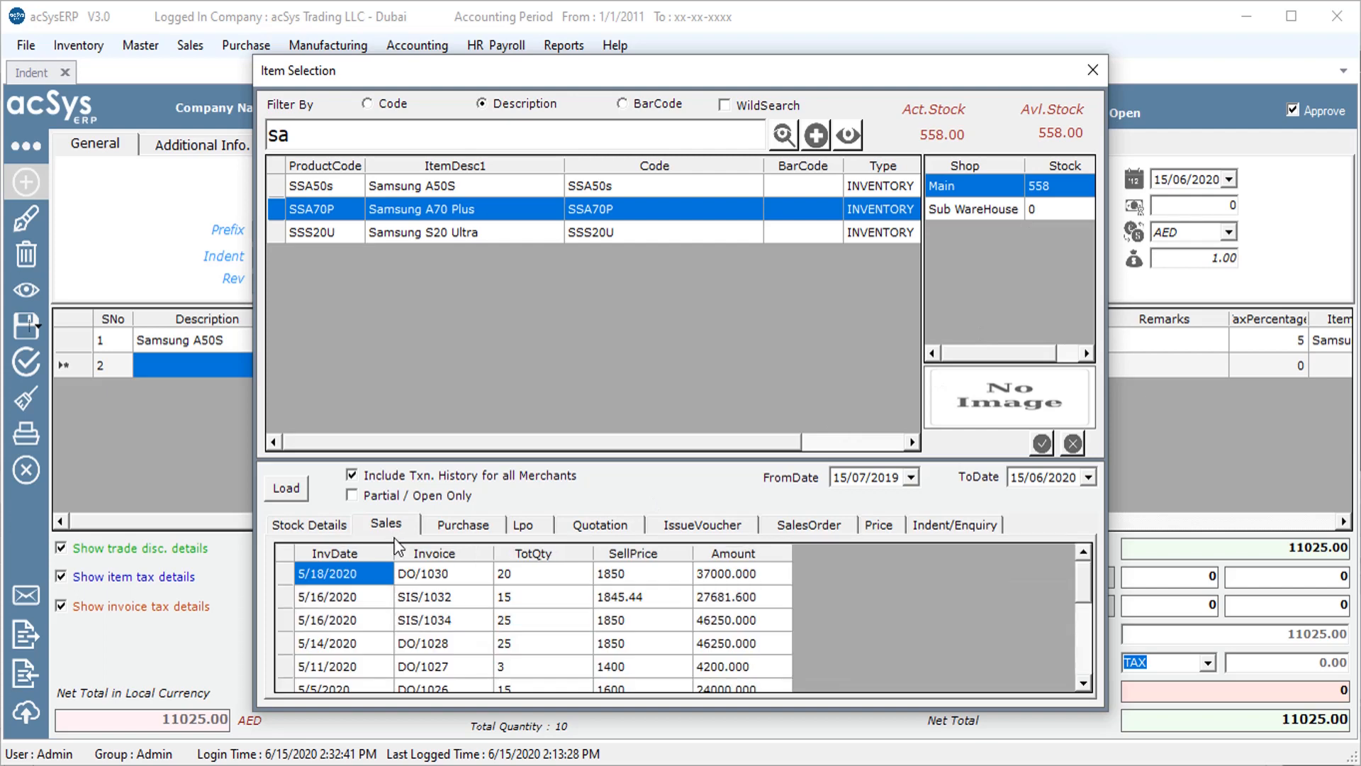
left_click(475, 533)
left_click(604, 530)
left_click(709, 530)
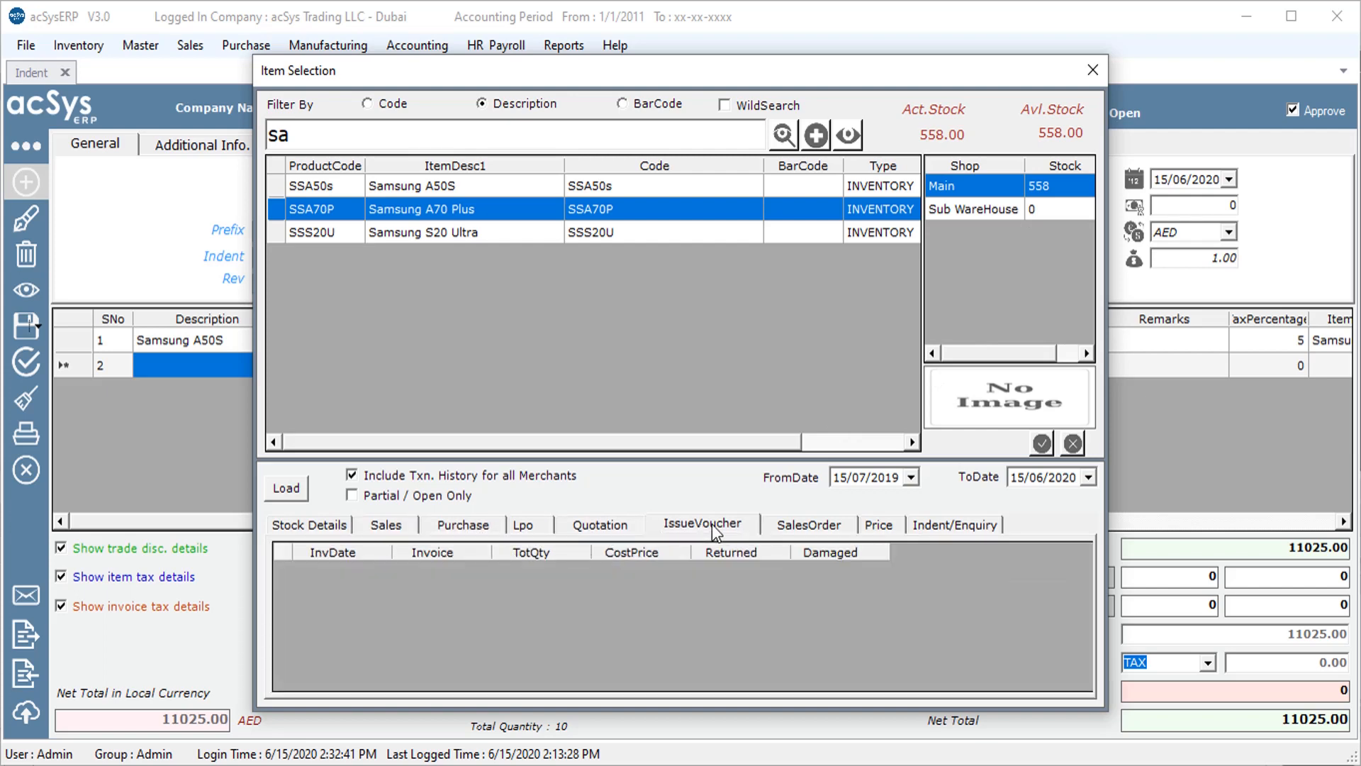
left_click(808, 530)
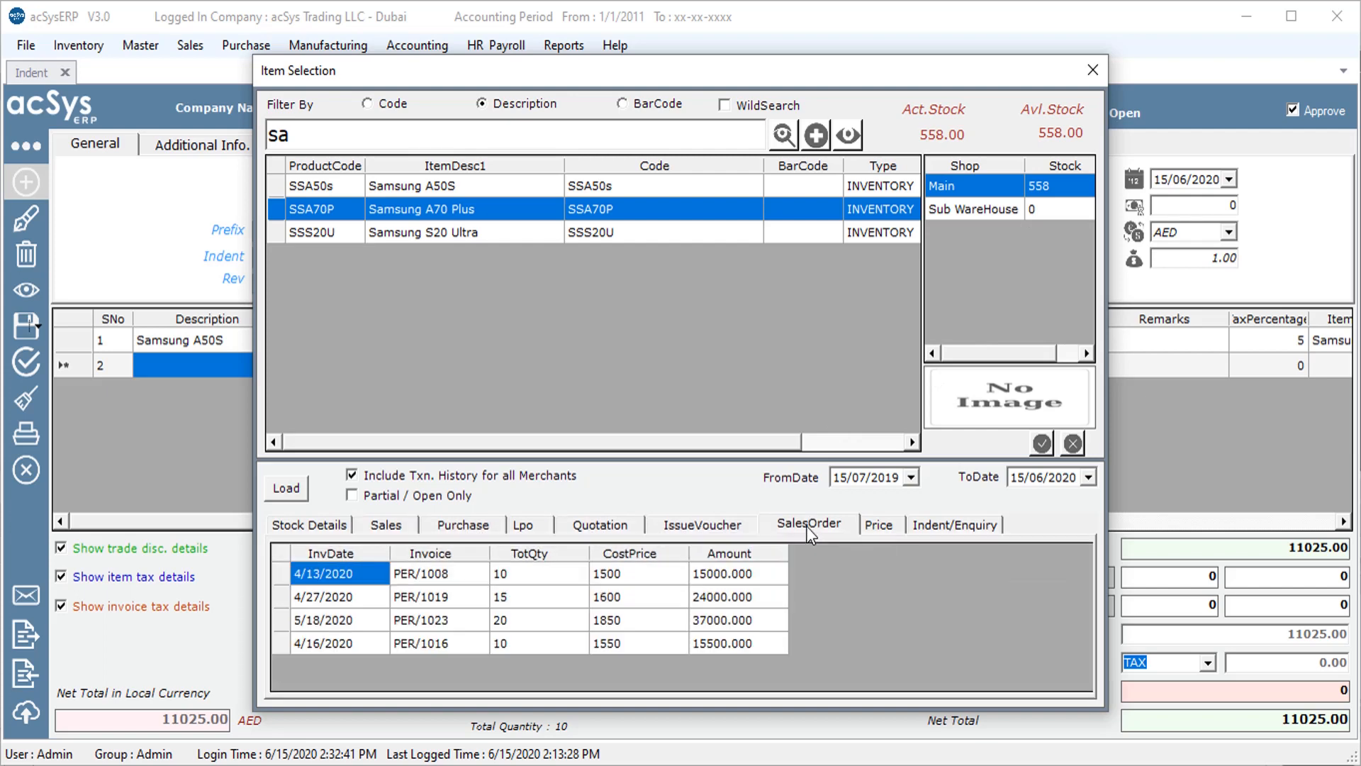
left_click(472, 533)
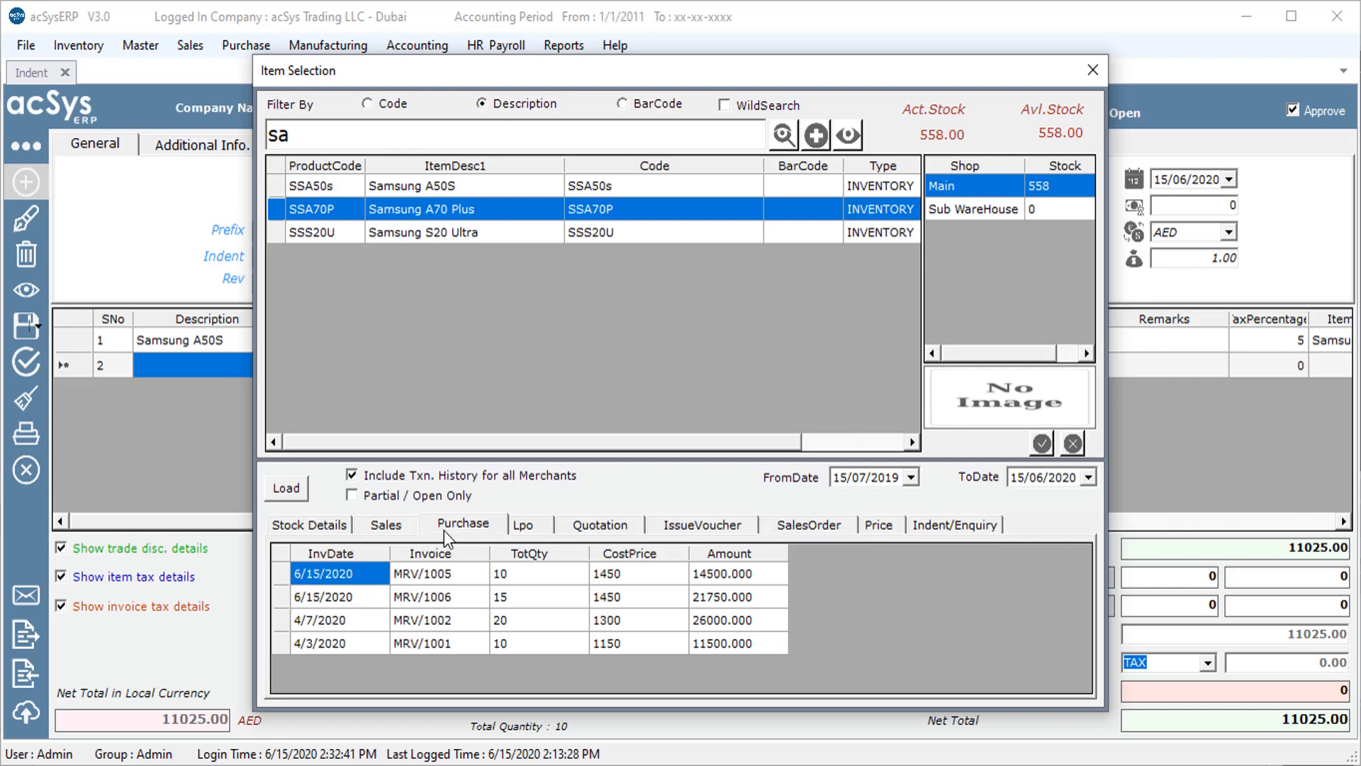
Step: Add Samsung A70 Plus to the indent's second line with a quantity of 10
double_click(421, 217)
left_click(504, 374)
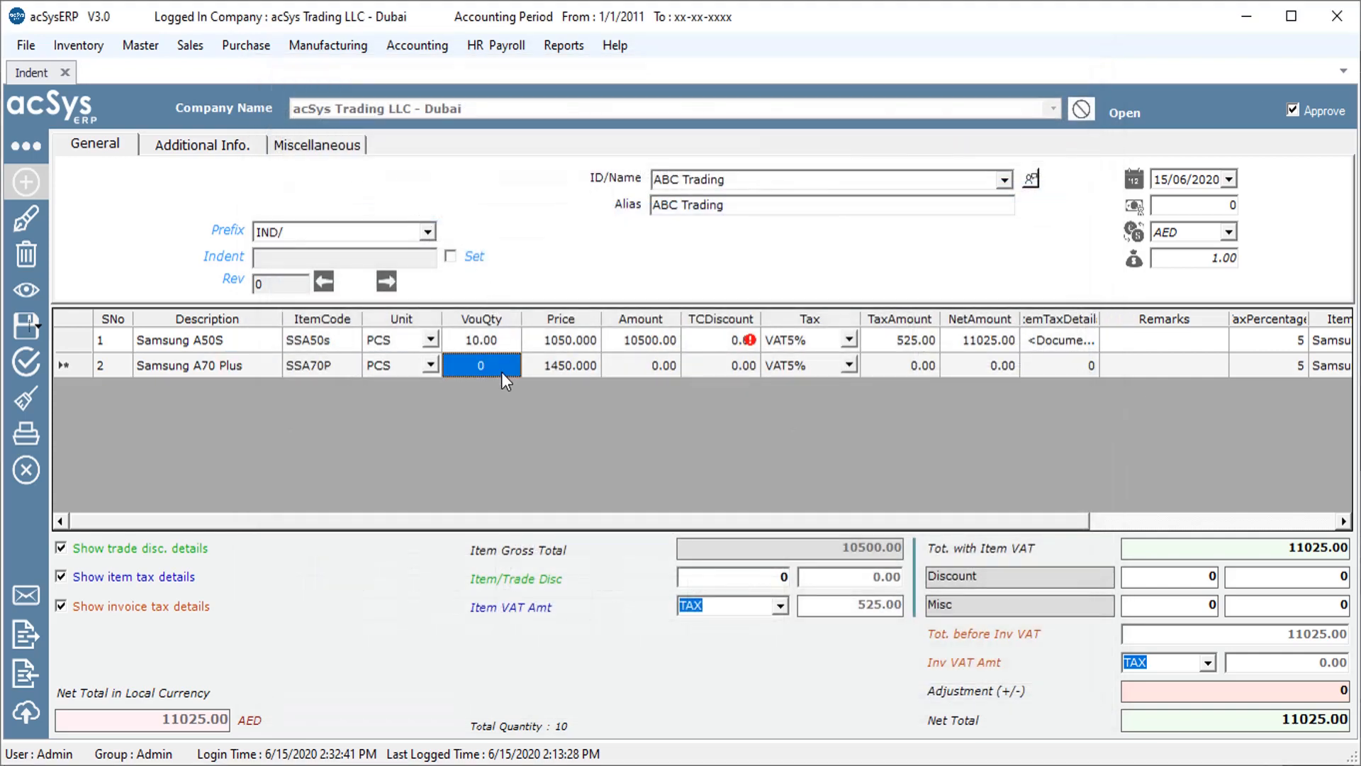
type("10")
key("Return")
key("Return")
Step: Add iPhone 11 to the indent's third line with a quantity of 15
key("Return")
type("ip")
key("Return")
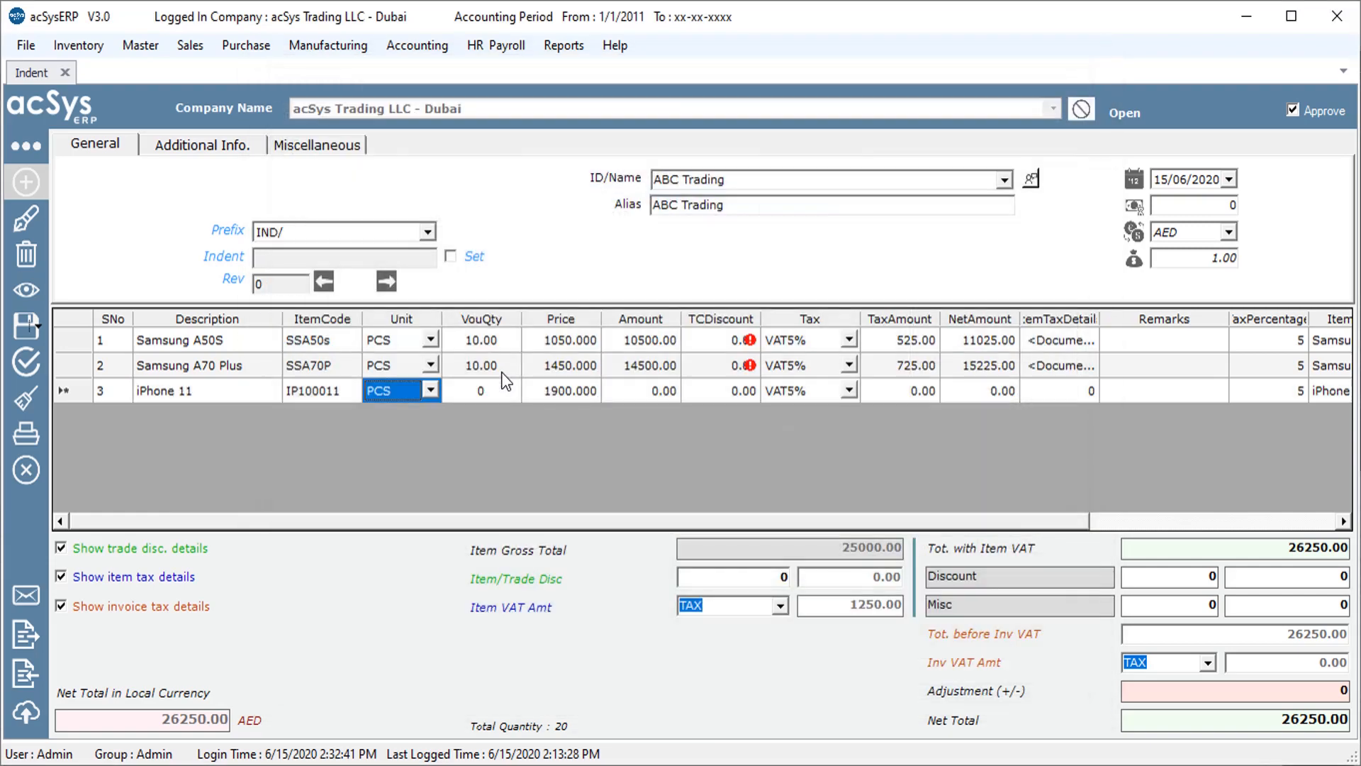
key("Return")
type("15")
key("Return")
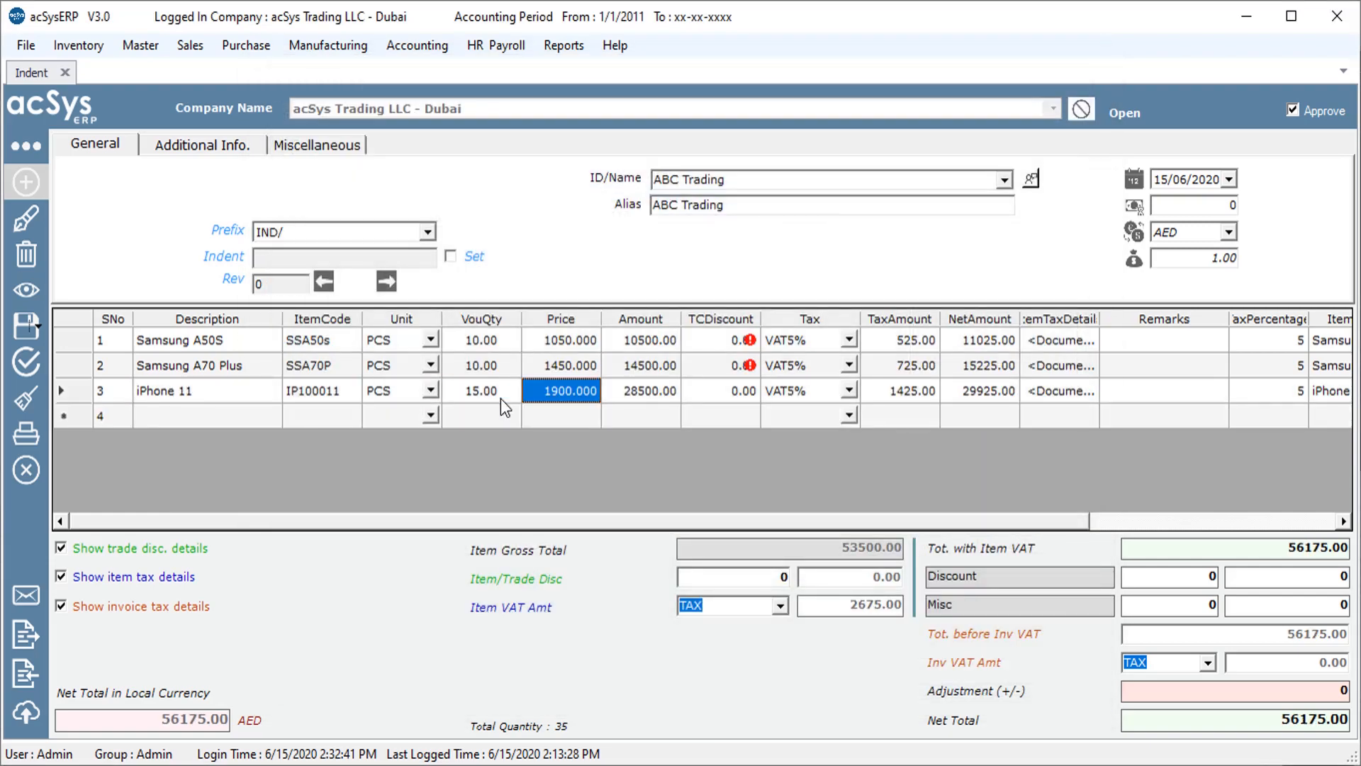
key("Return")
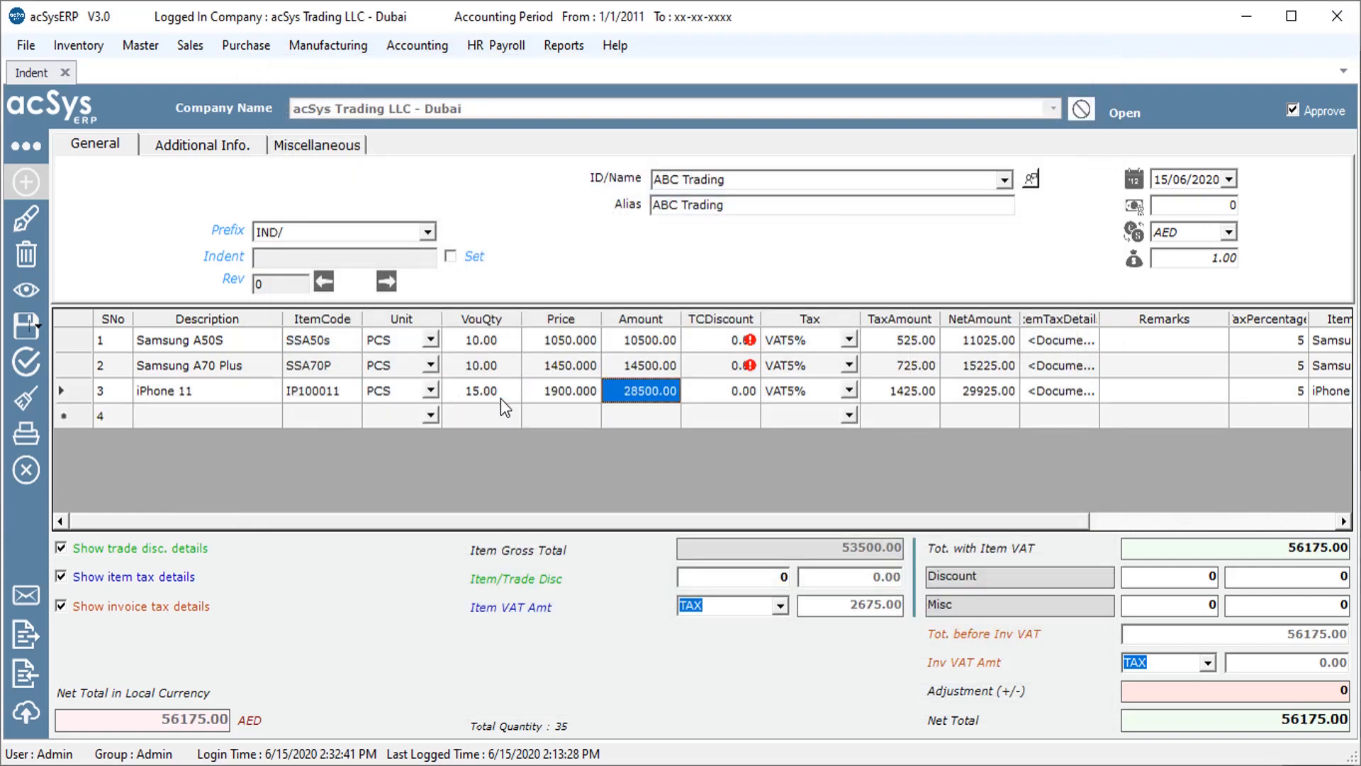
Step: Save the indent voucher and preview its printed report
left_click(24, 338)
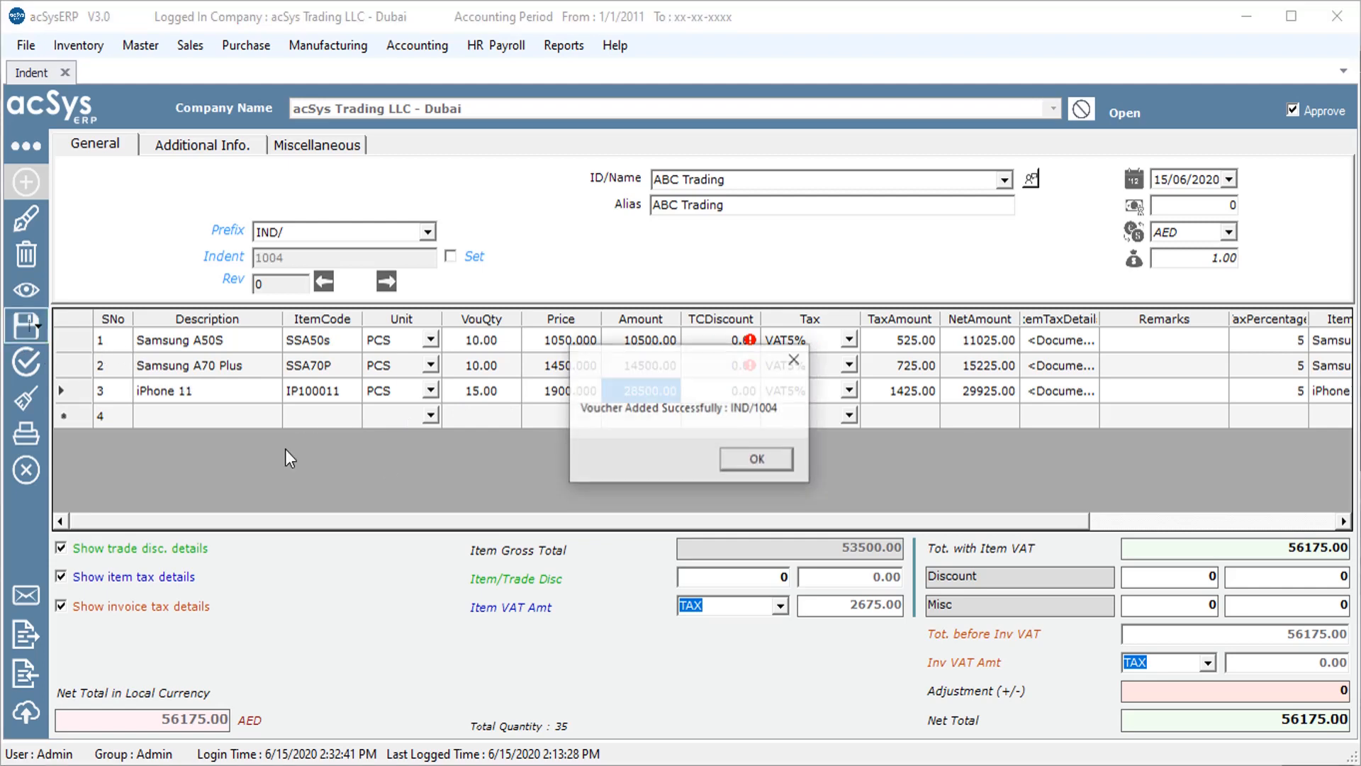
left_click(750, 462)
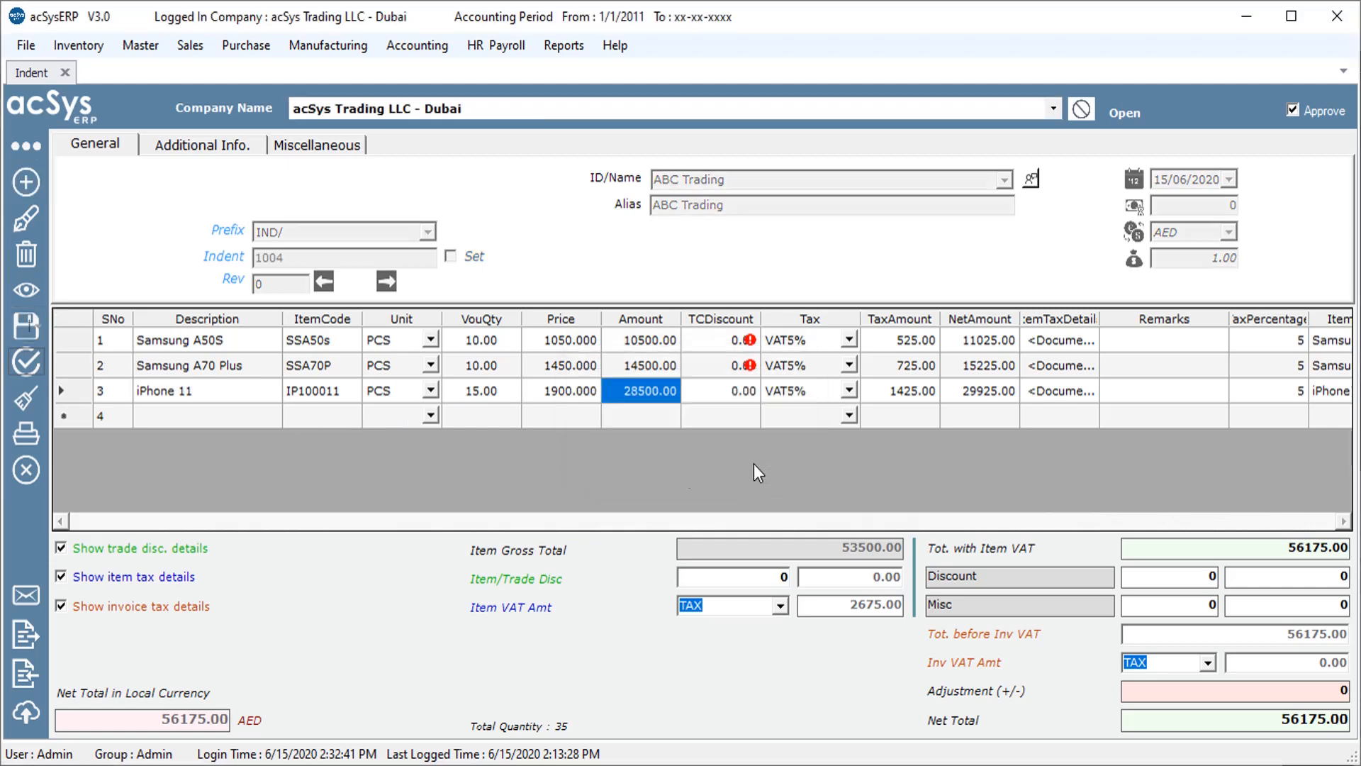
left_click(7, 437)
key("Return")
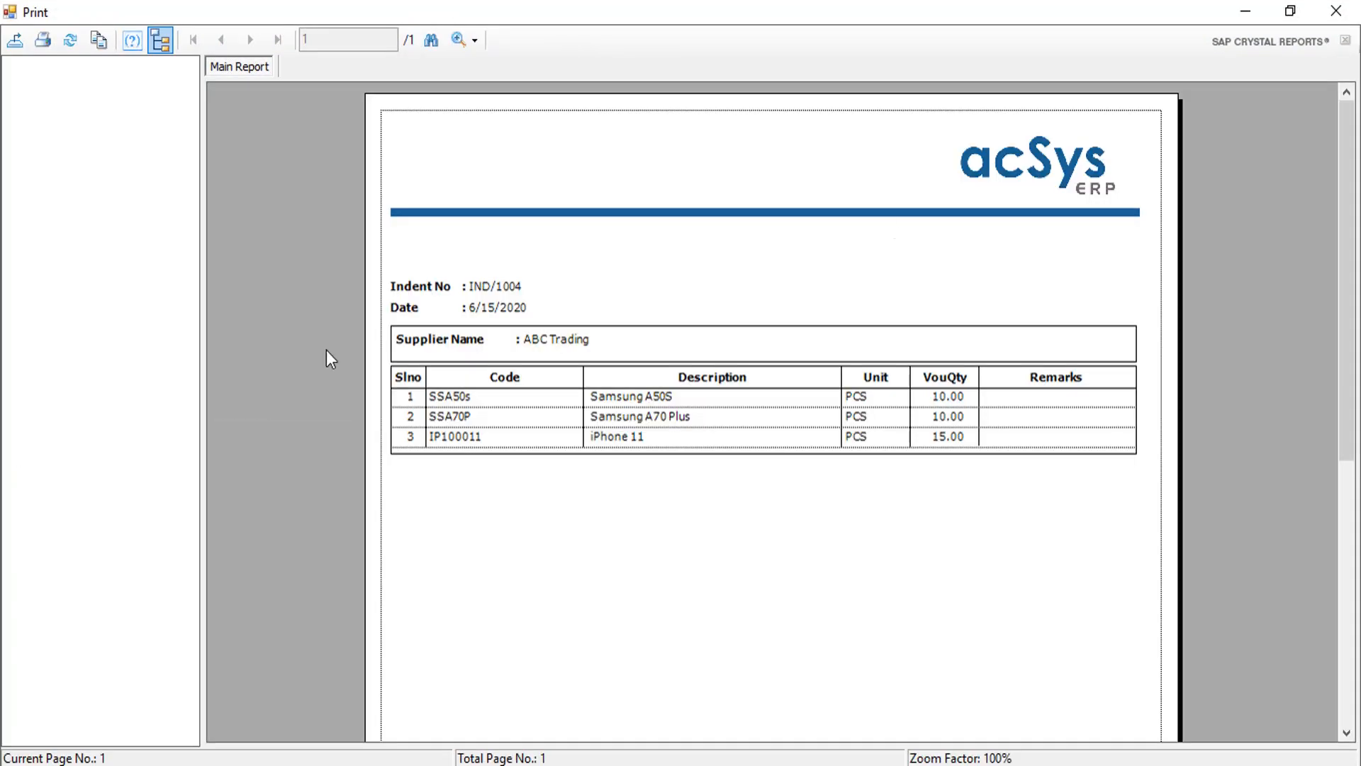
left_click(1336, 11)
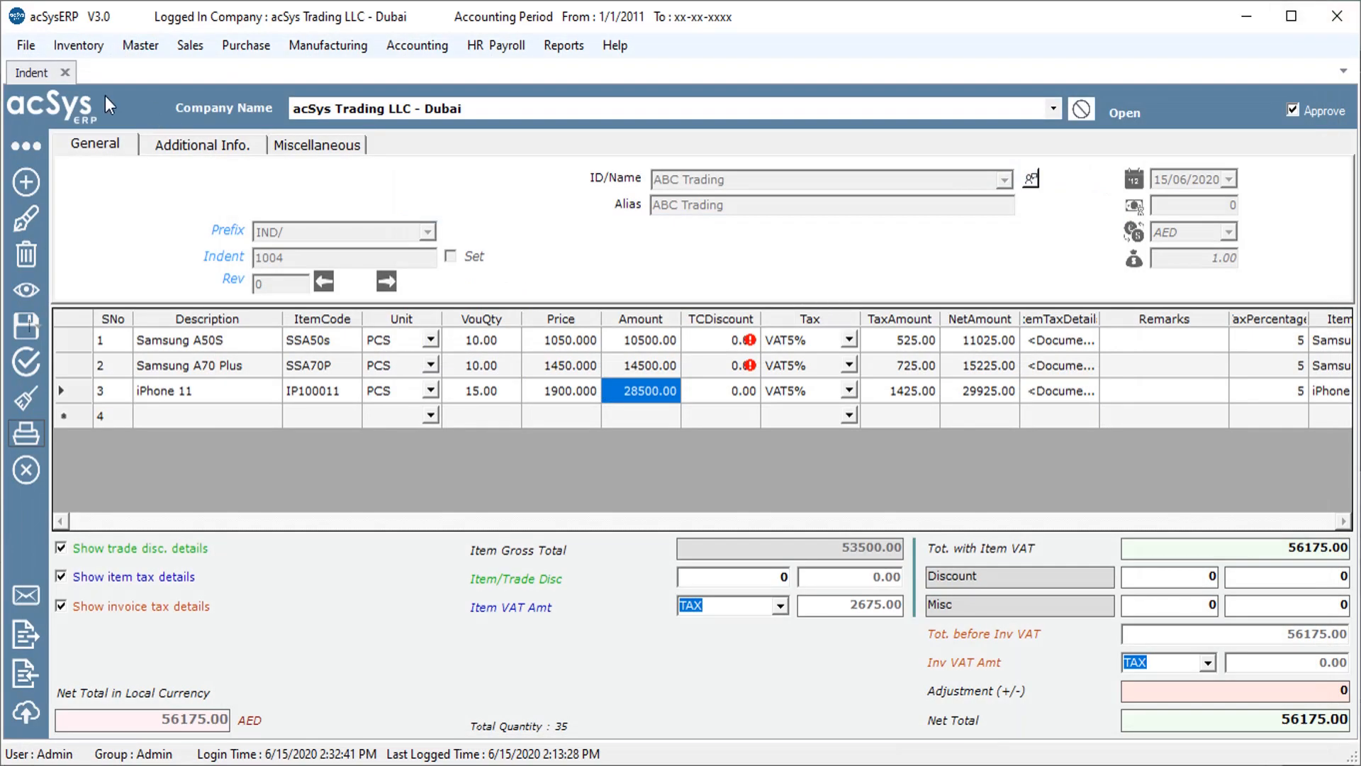
Step: Close the indent form and start a new purchase order
left_click(68, 78)
left_click(238, 45)
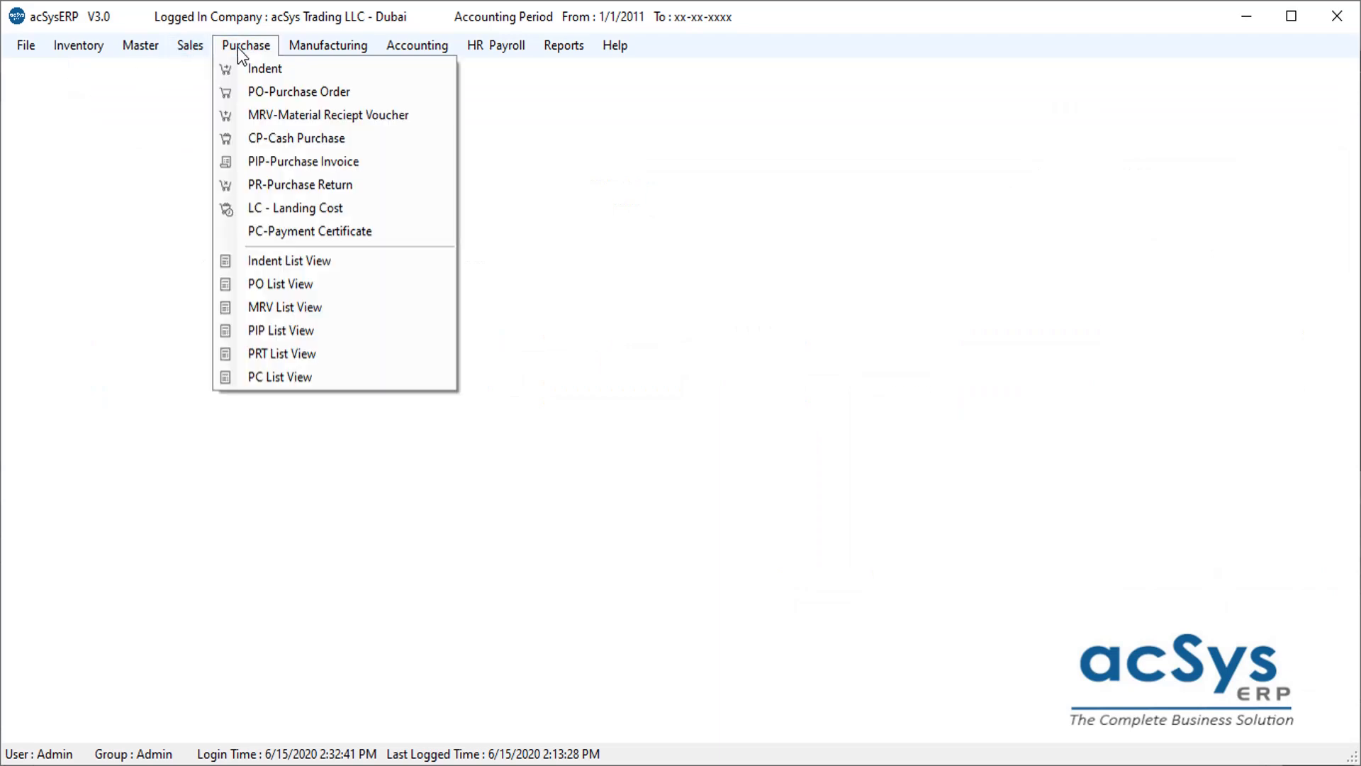
left_click(301, 89)
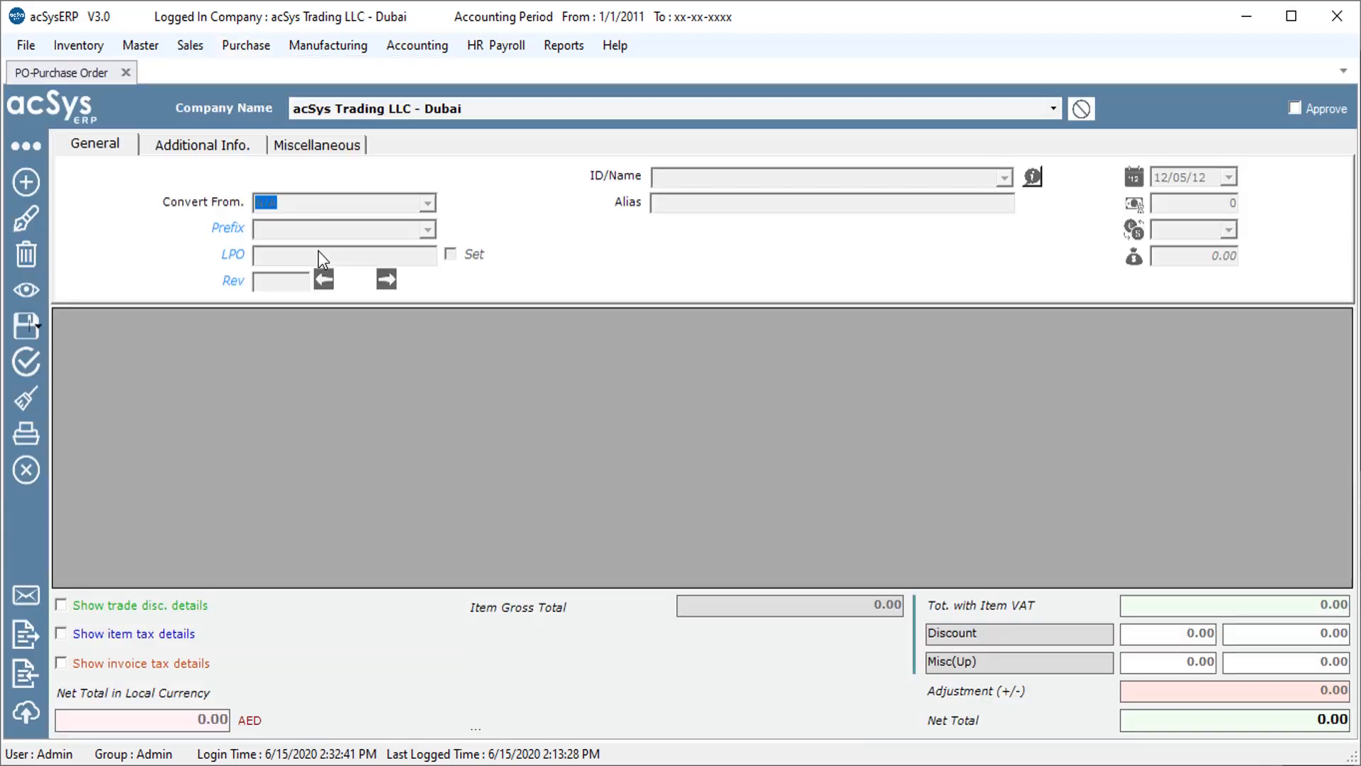
left_click(41, 181)
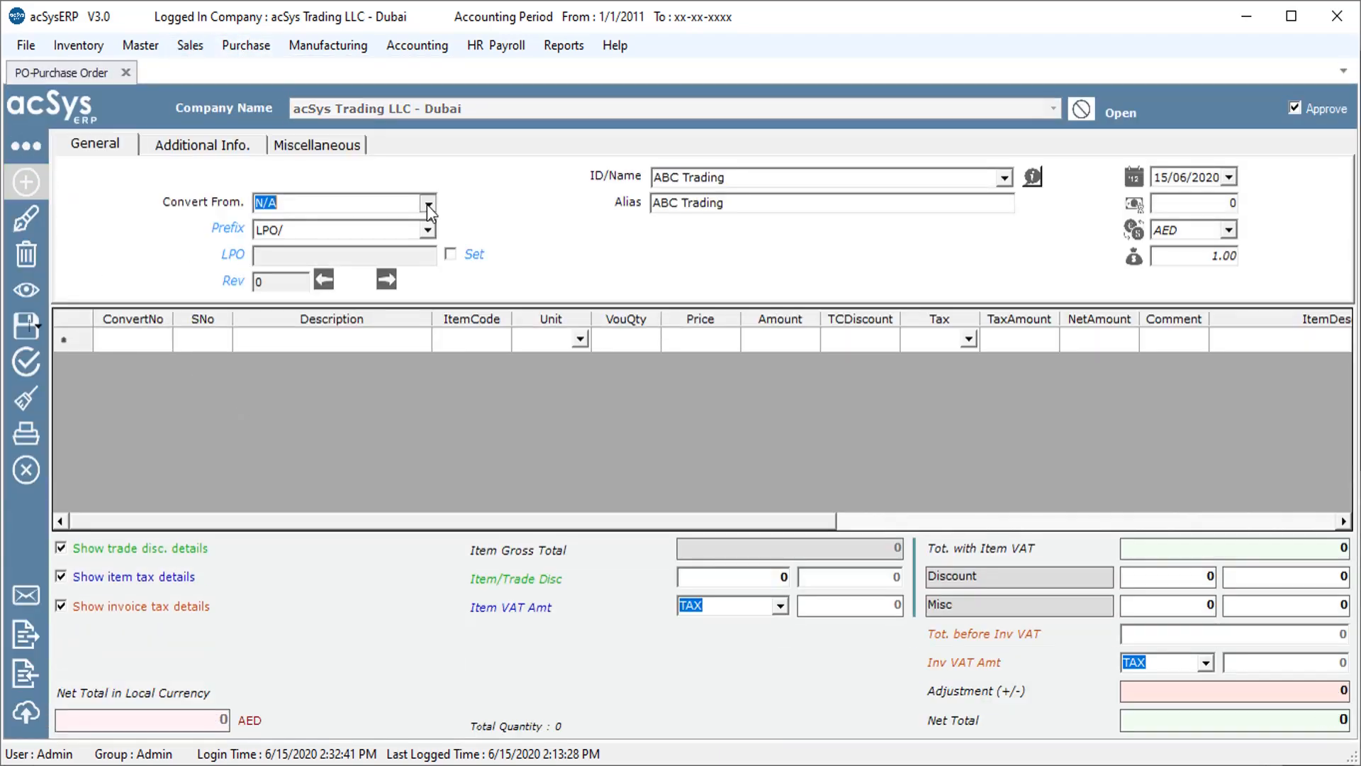
Step: Convert the open ABC Trading indent dated 6/15/2020 into the purchase order, including all of its items
left_click(427, 204)
left_click(405, 232)
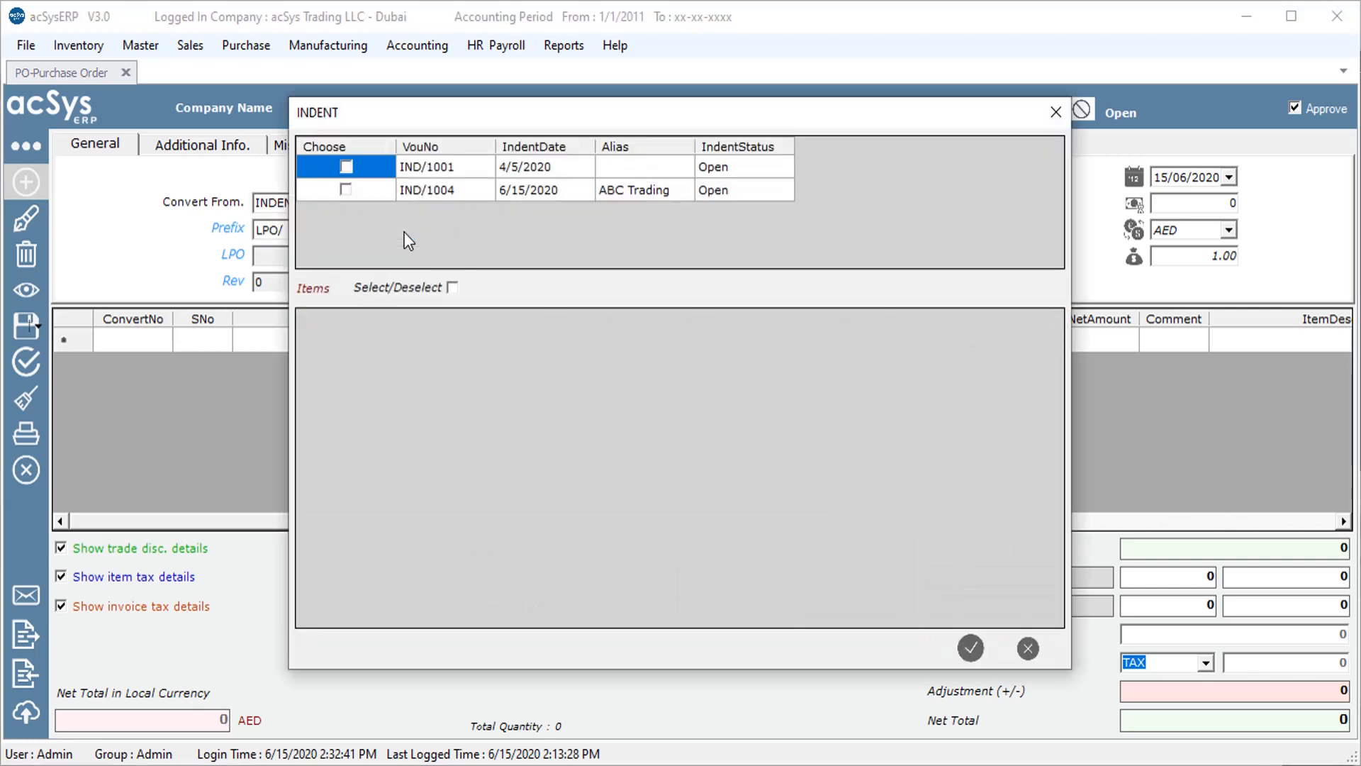
left_click(346, 190)
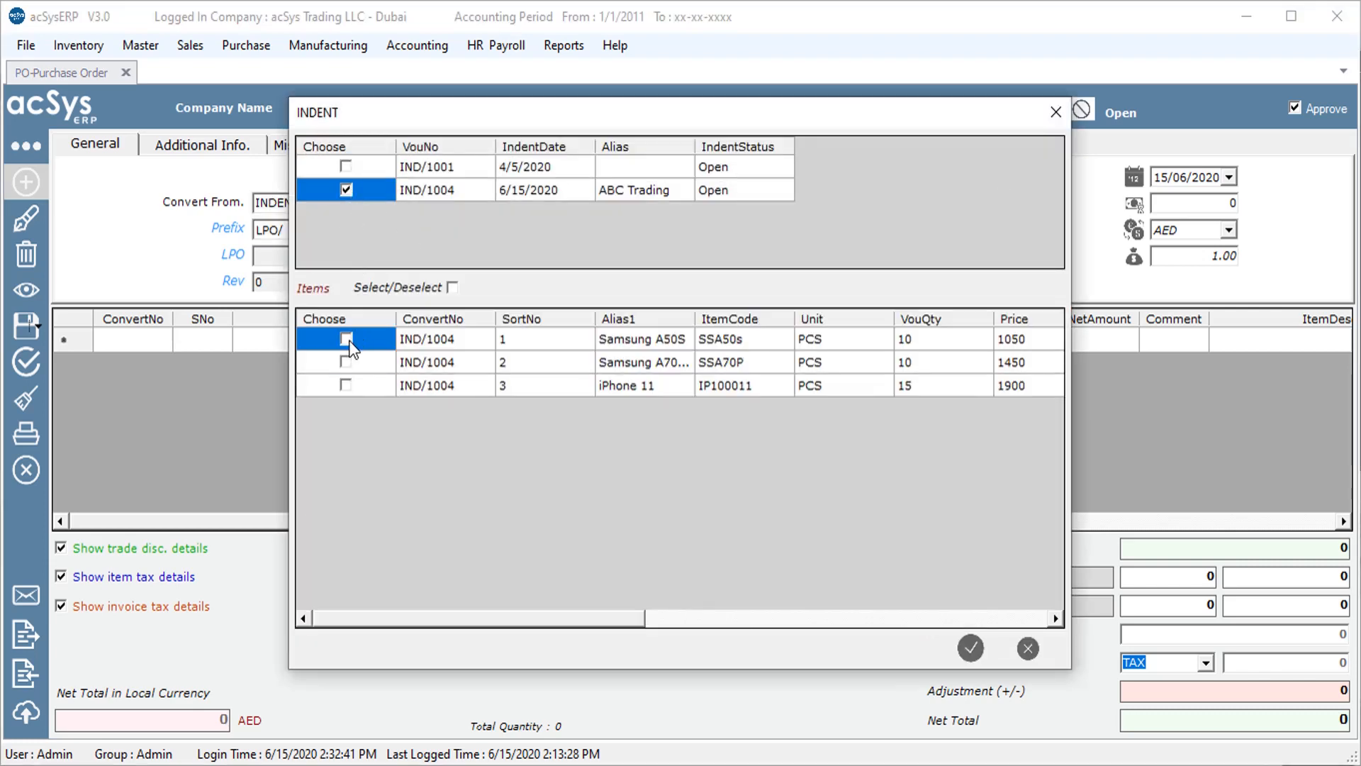
left_click(452, 287)
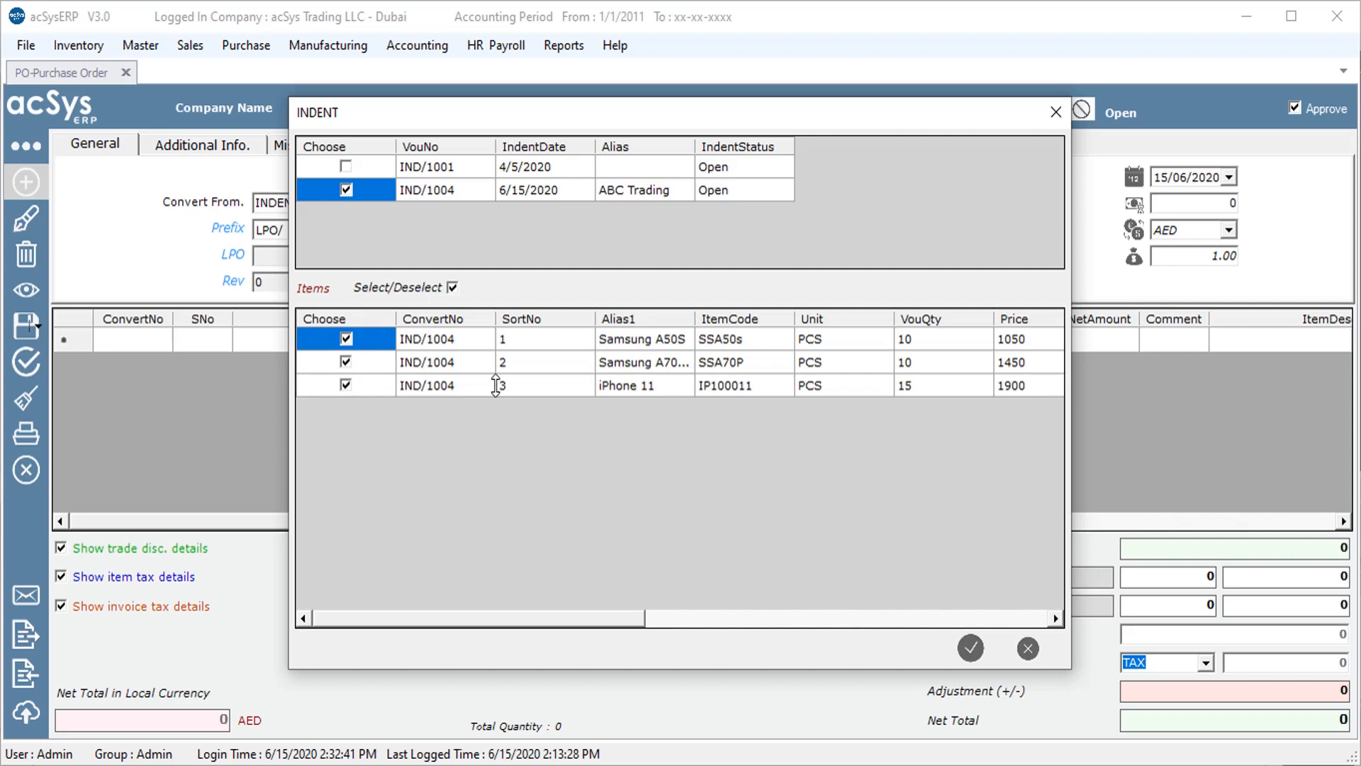
left_click(977, 644)
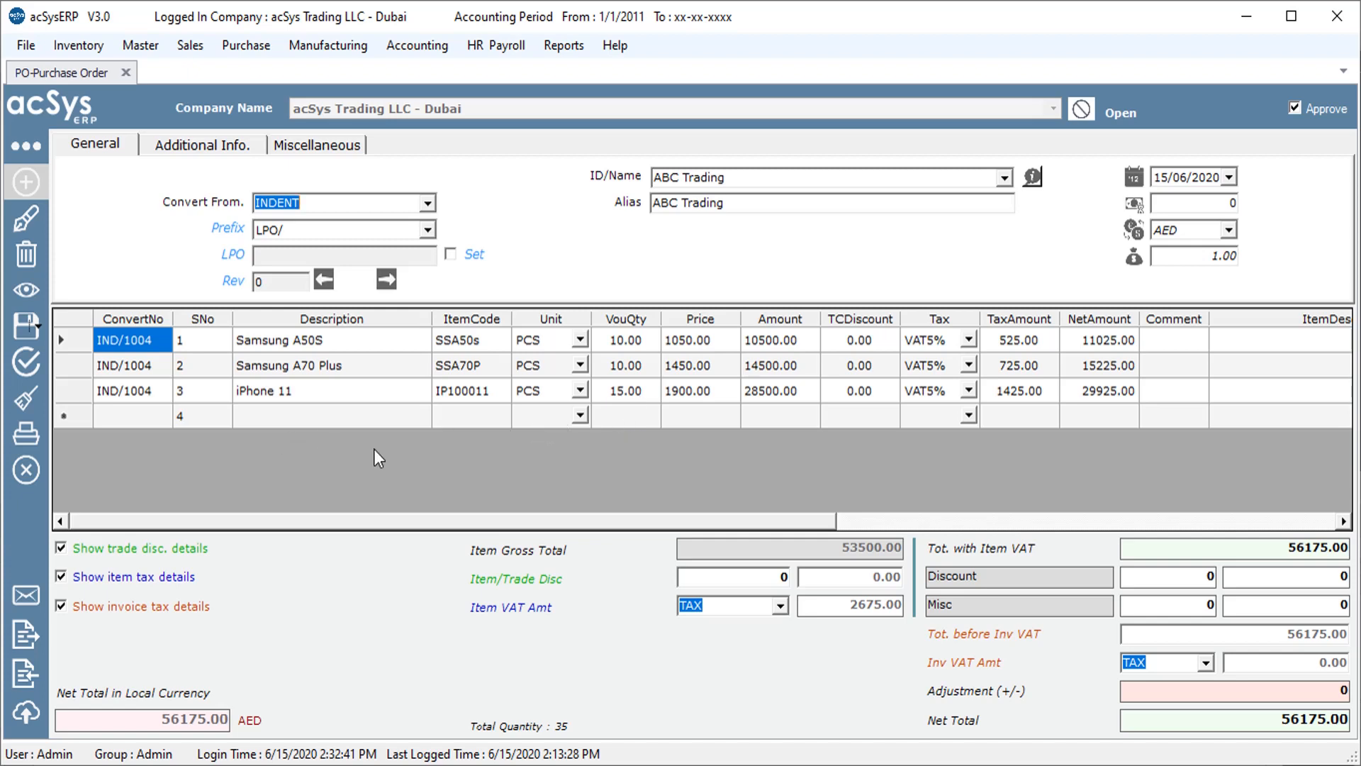
Step: Save the purchase order and preview it with the Purchase Order Report format
left_click(26, 325)
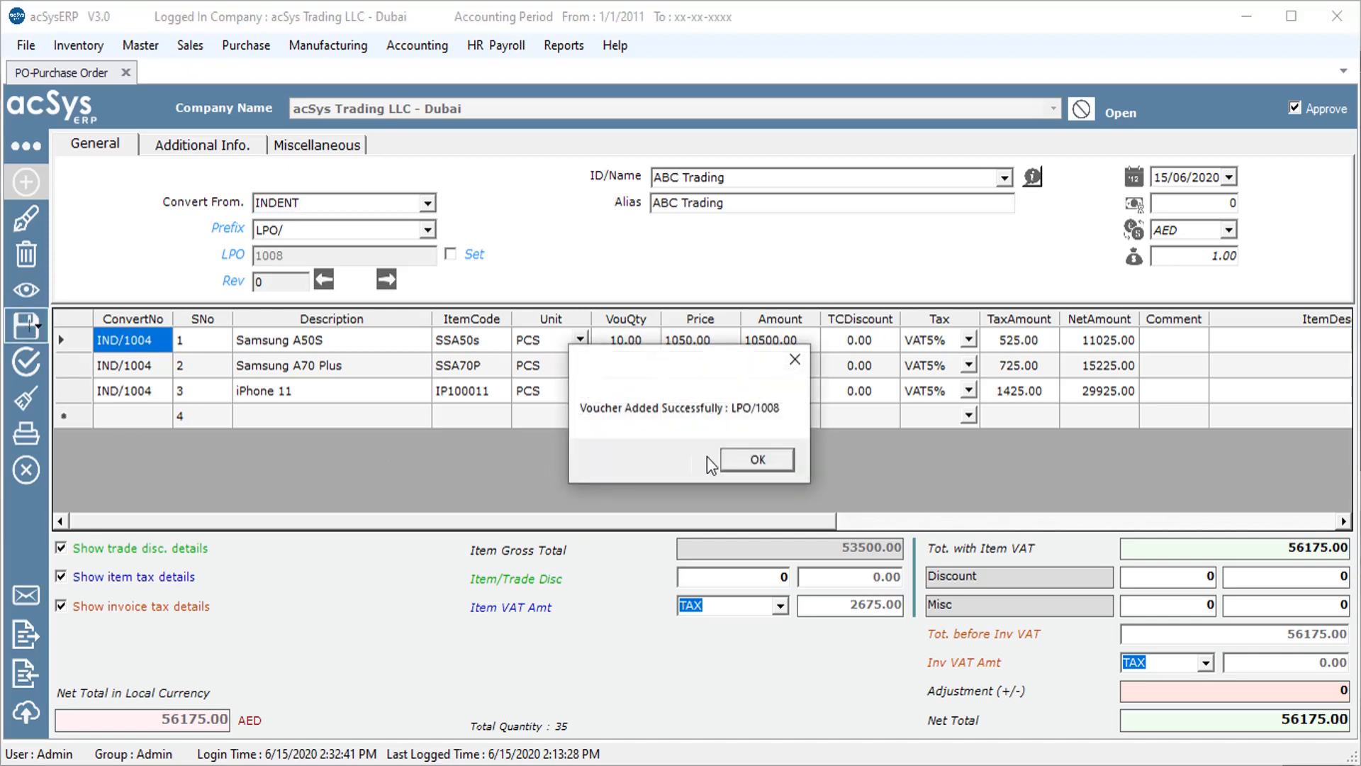
left_click(749, 460)
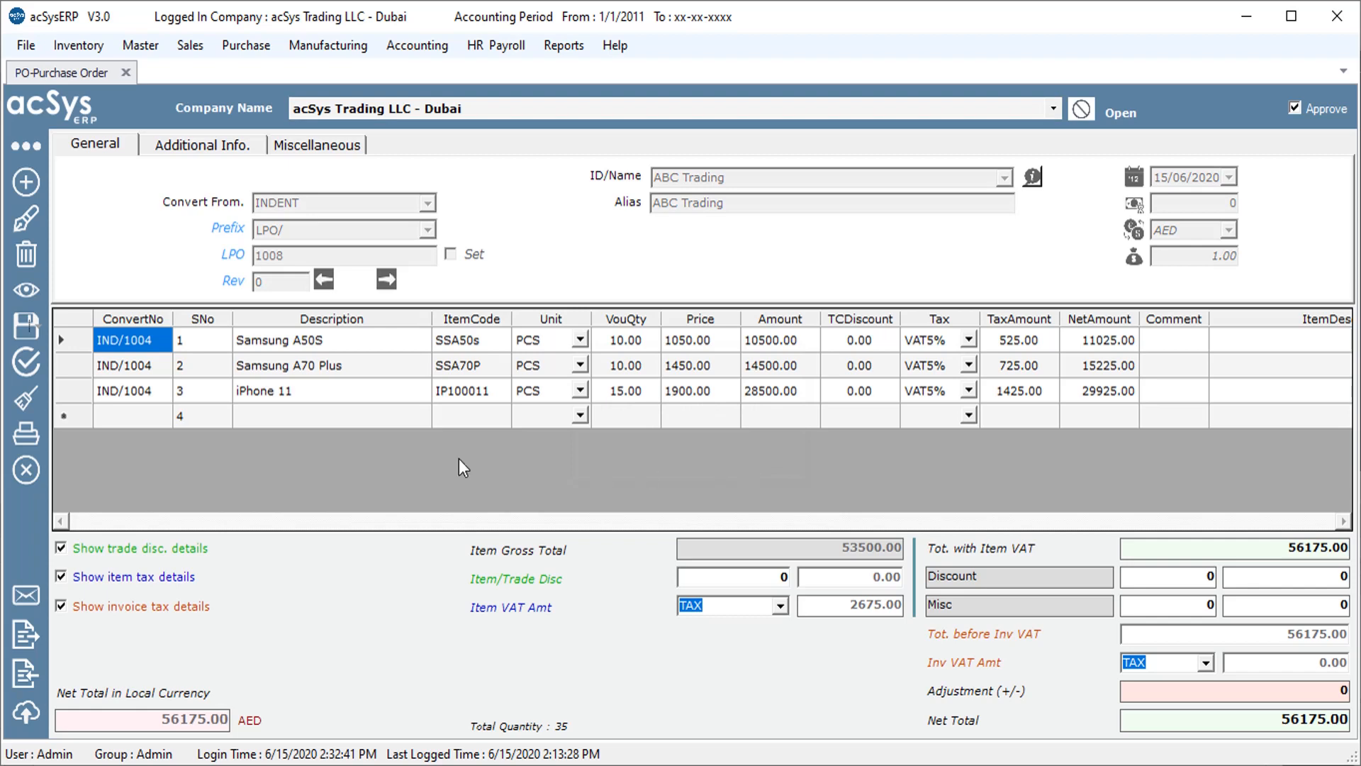
left_click(12, 437)
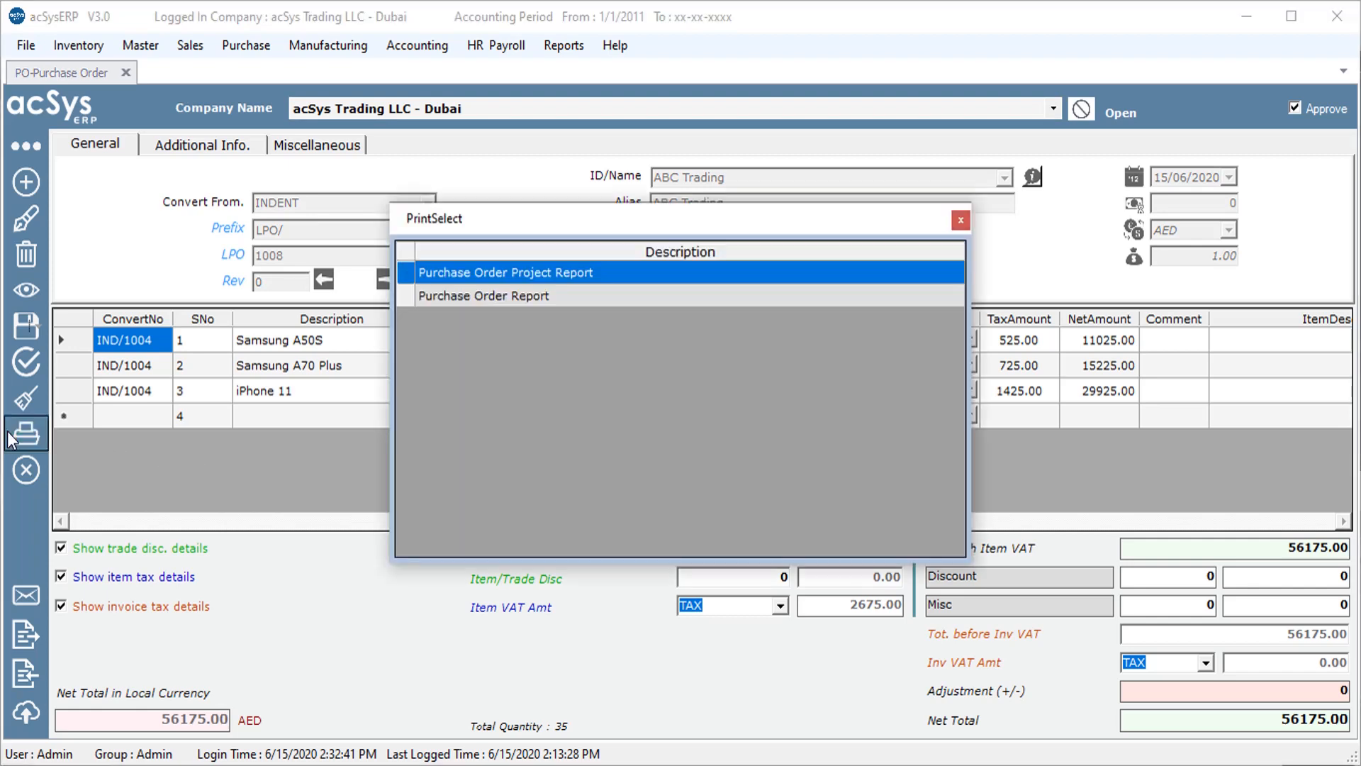
key("Down")
key("Return")
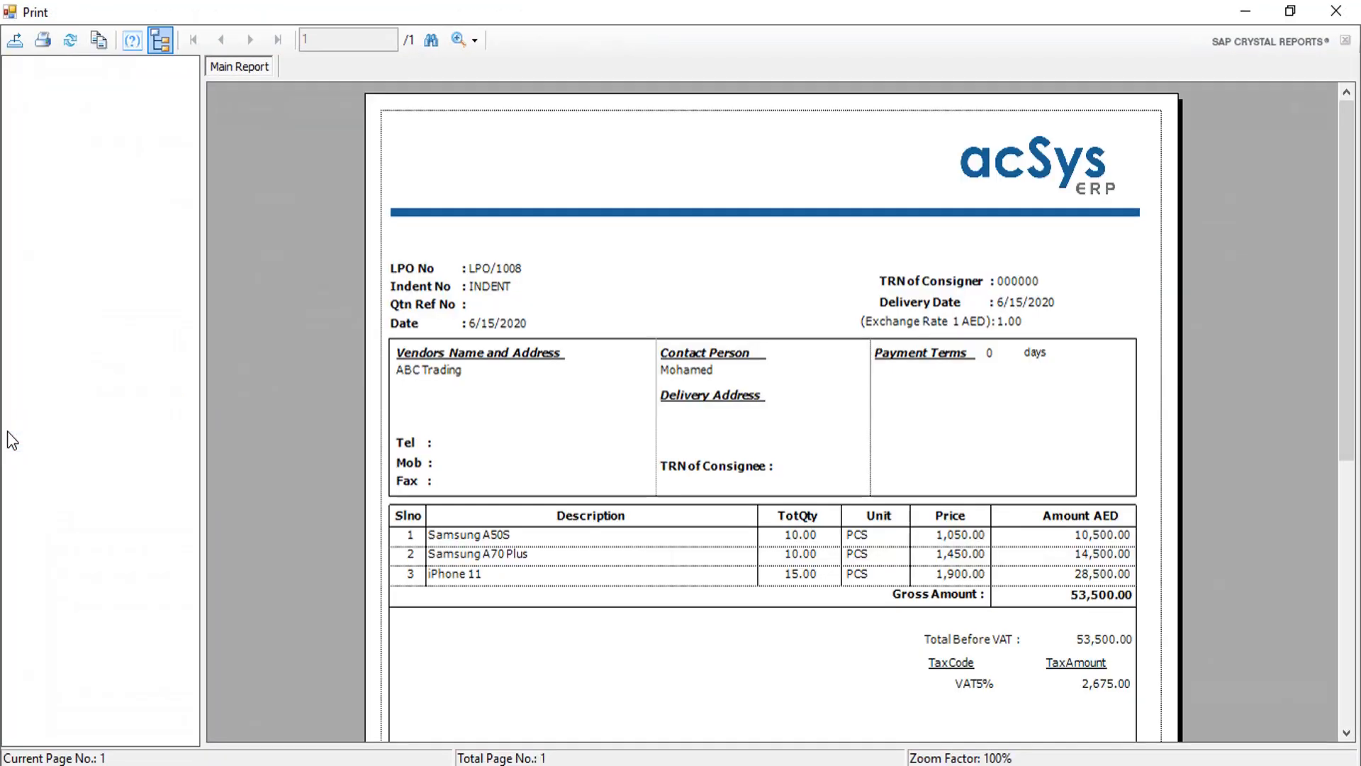
left_click(1336, 12)
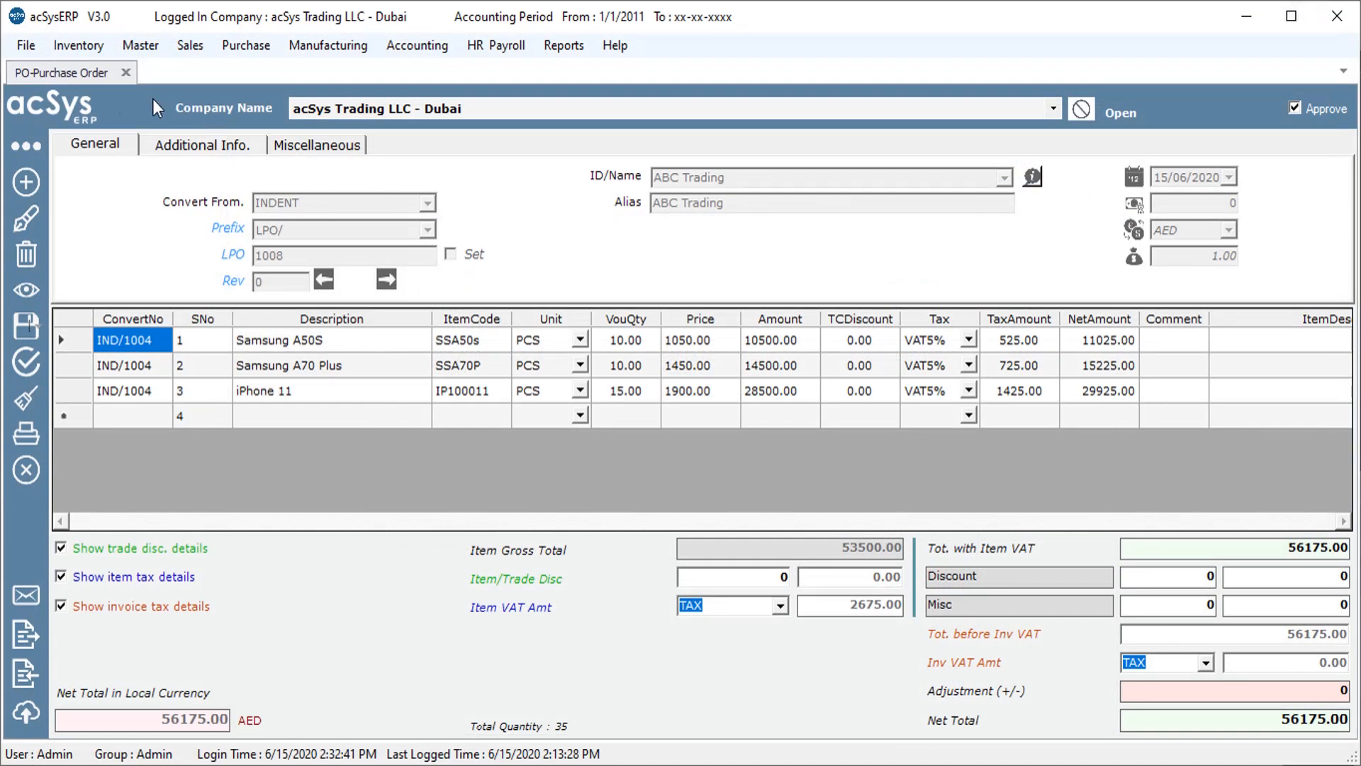
Step: Open the purchase order list, sort it by LPO number in descending order, and check the newest ABC Trading order's status
left_click(126, 73)
left_click(242, 46)
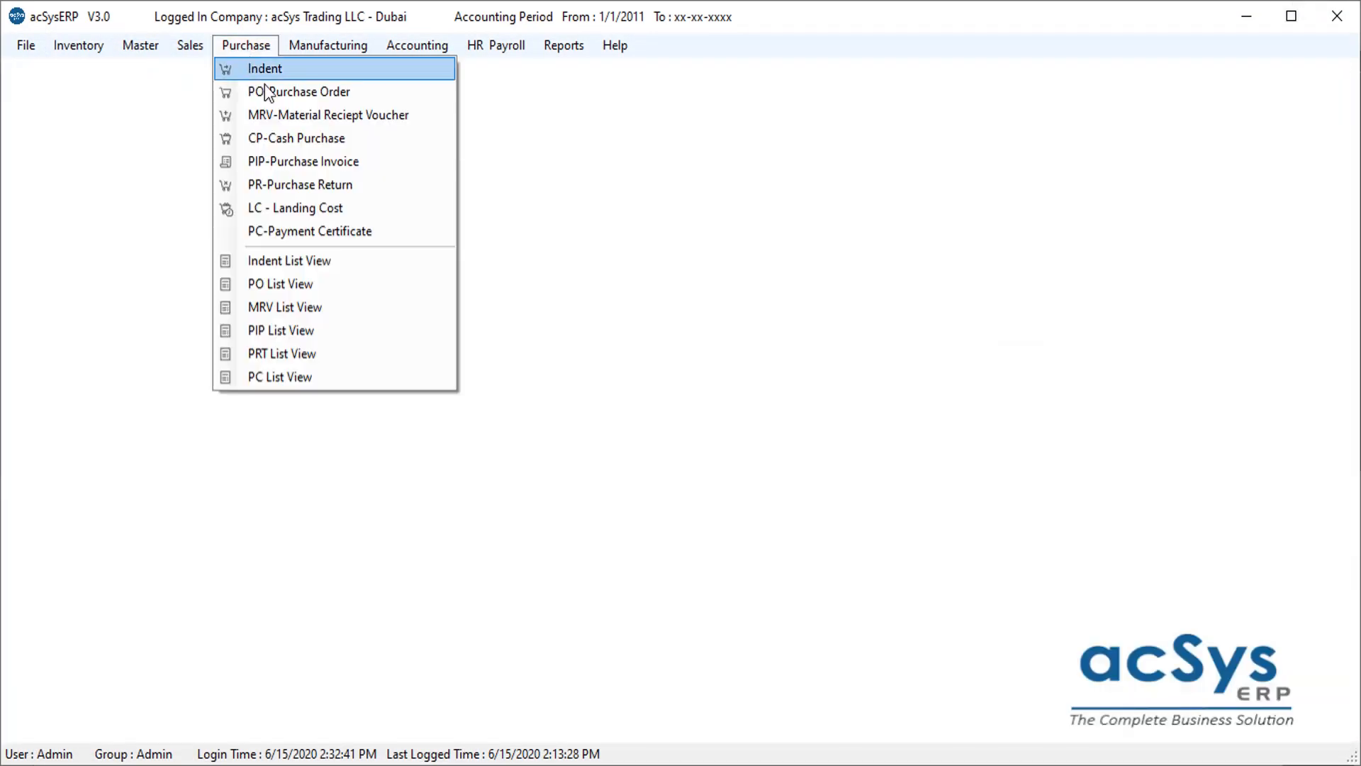
left_click(329, 282)
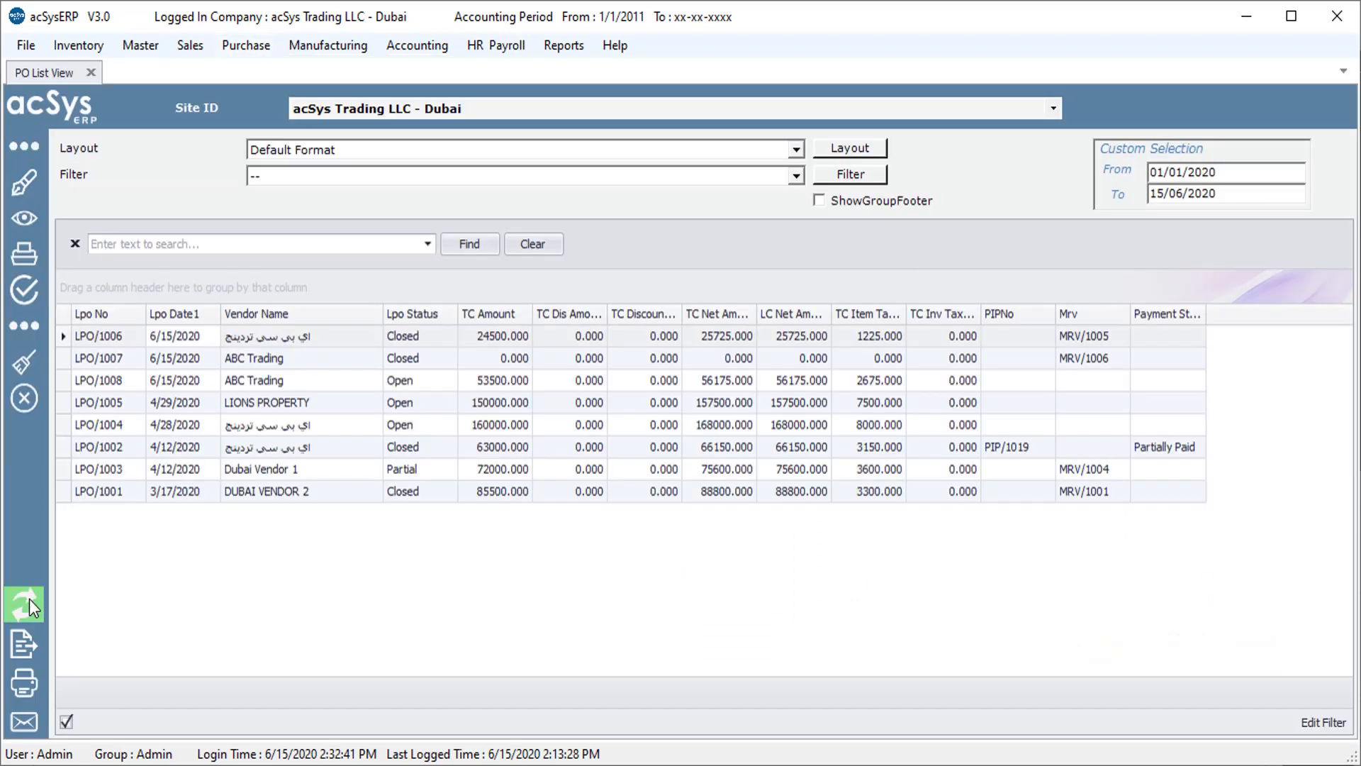
left_click(105, 314)
left_click(105, 314)
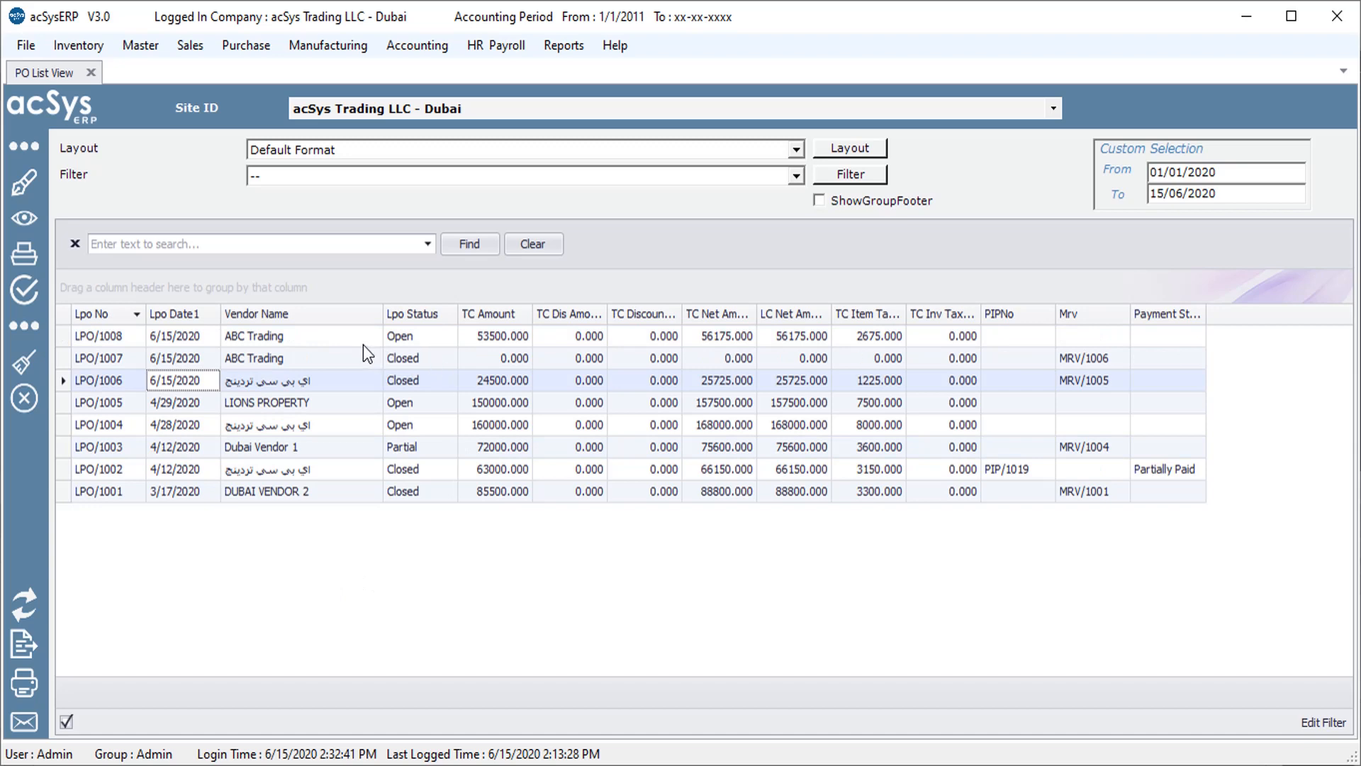
left_click(411, 333)
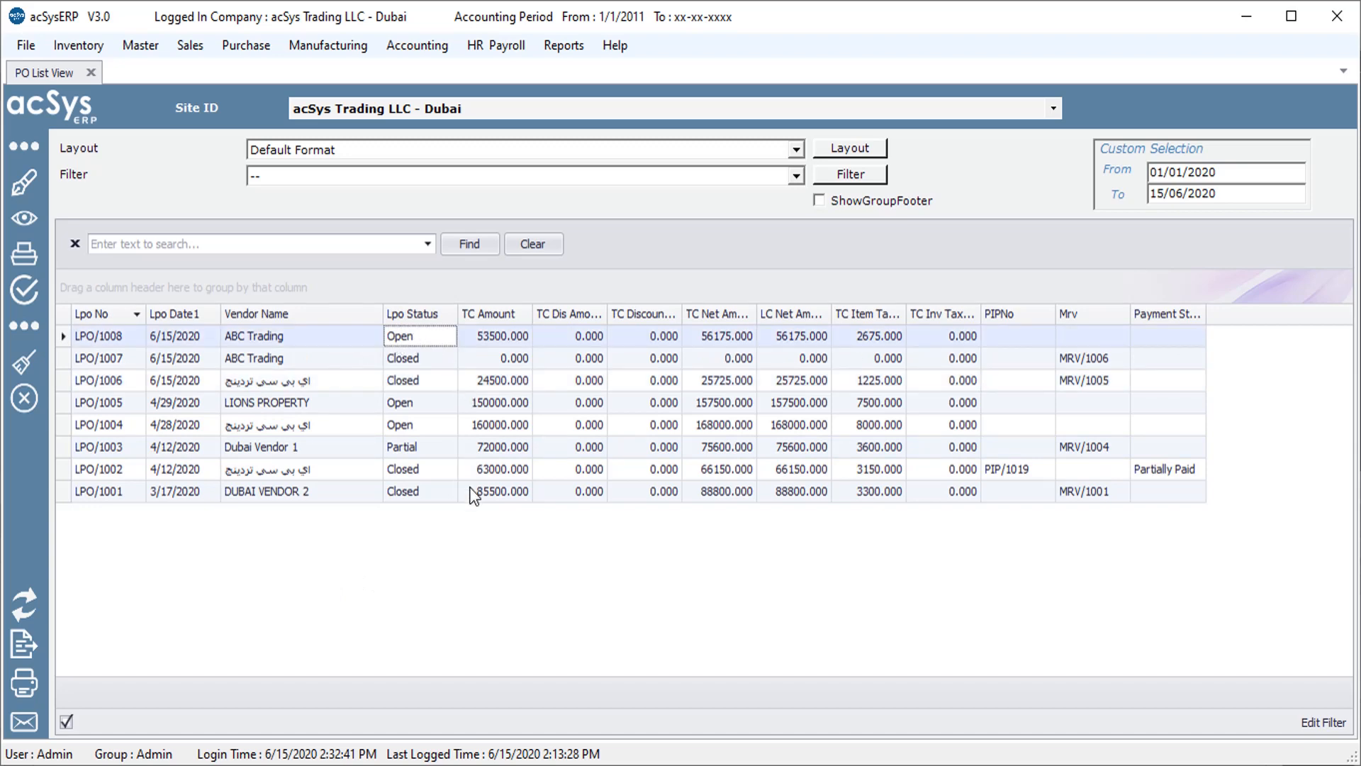
Step: Create a new material receipt voucher converted from the newly saved ABC Trading LPO
left_click(248, 48)
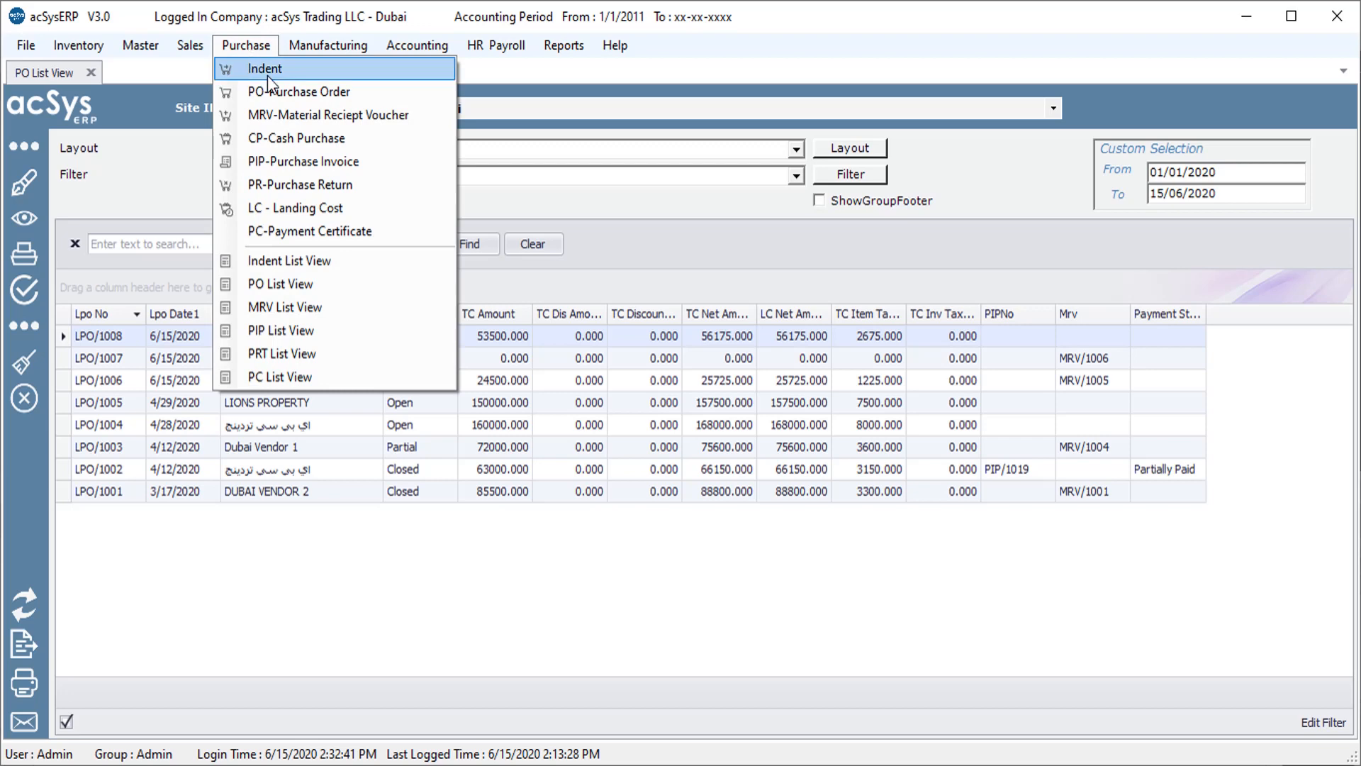
left_click(313, 115)
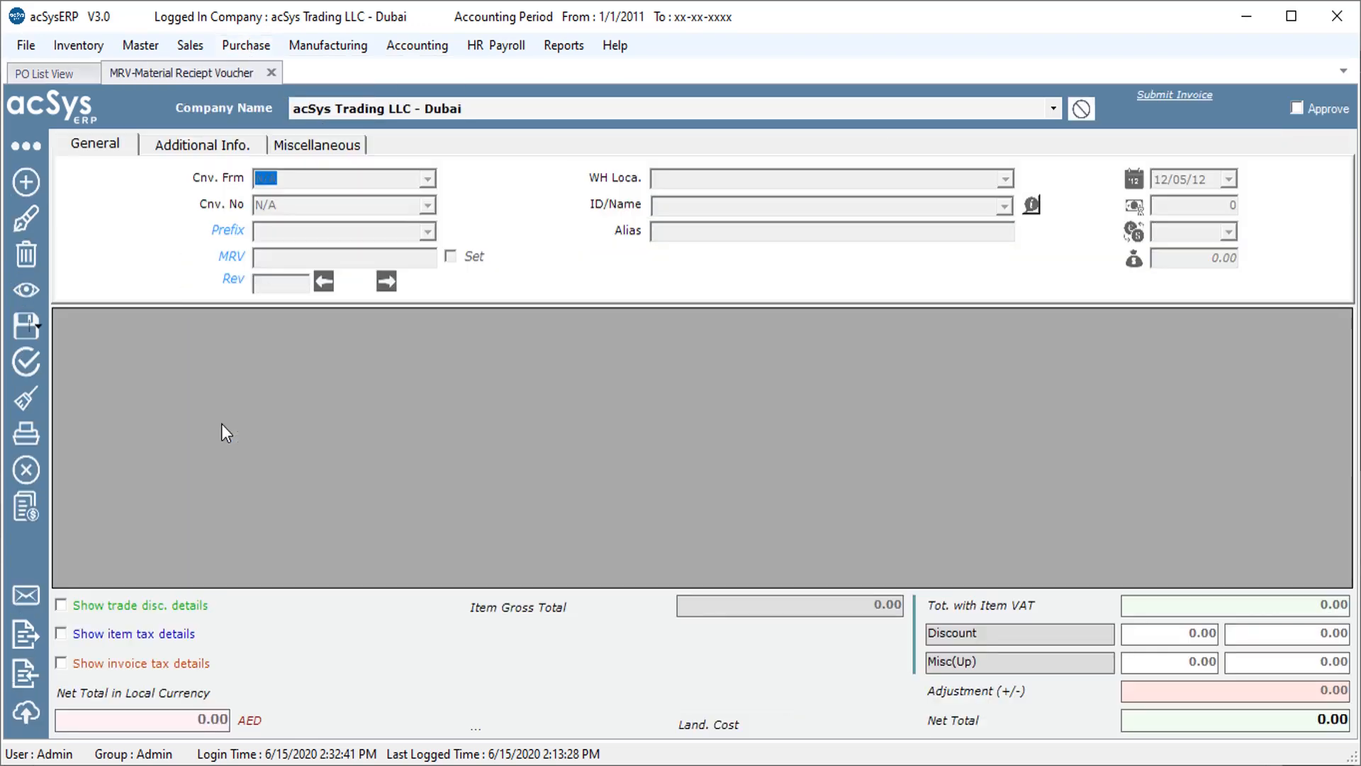
left_click(32, 187)
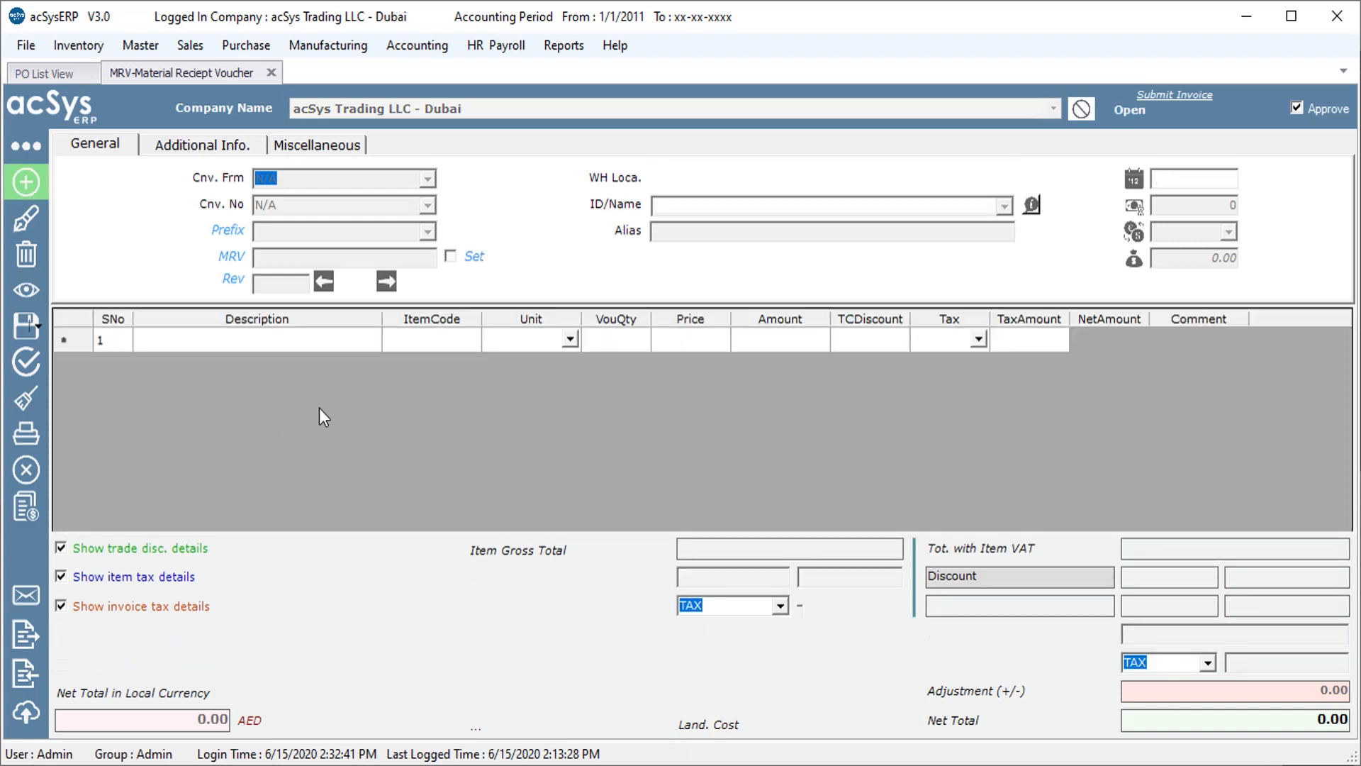
left_click(428, 179)
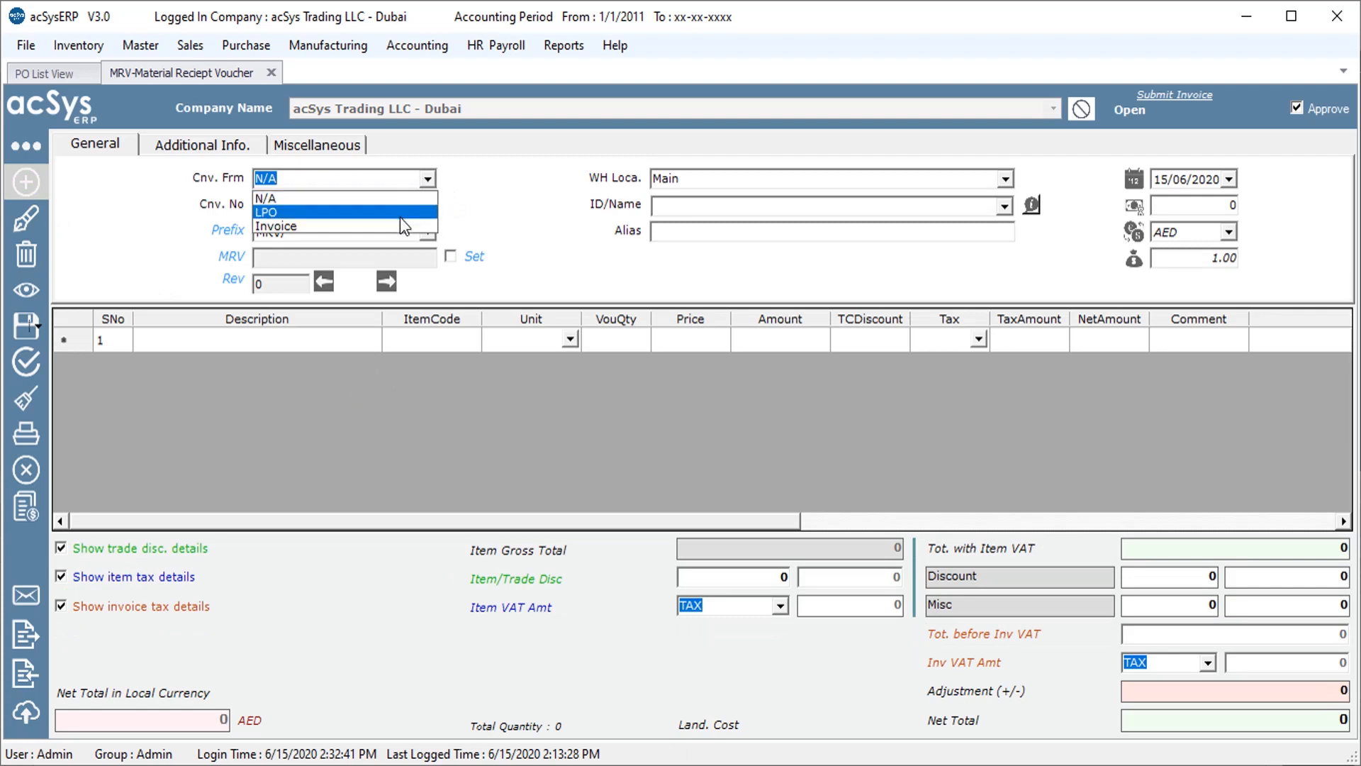
left_click(425, 205)
left_click(428, 206)
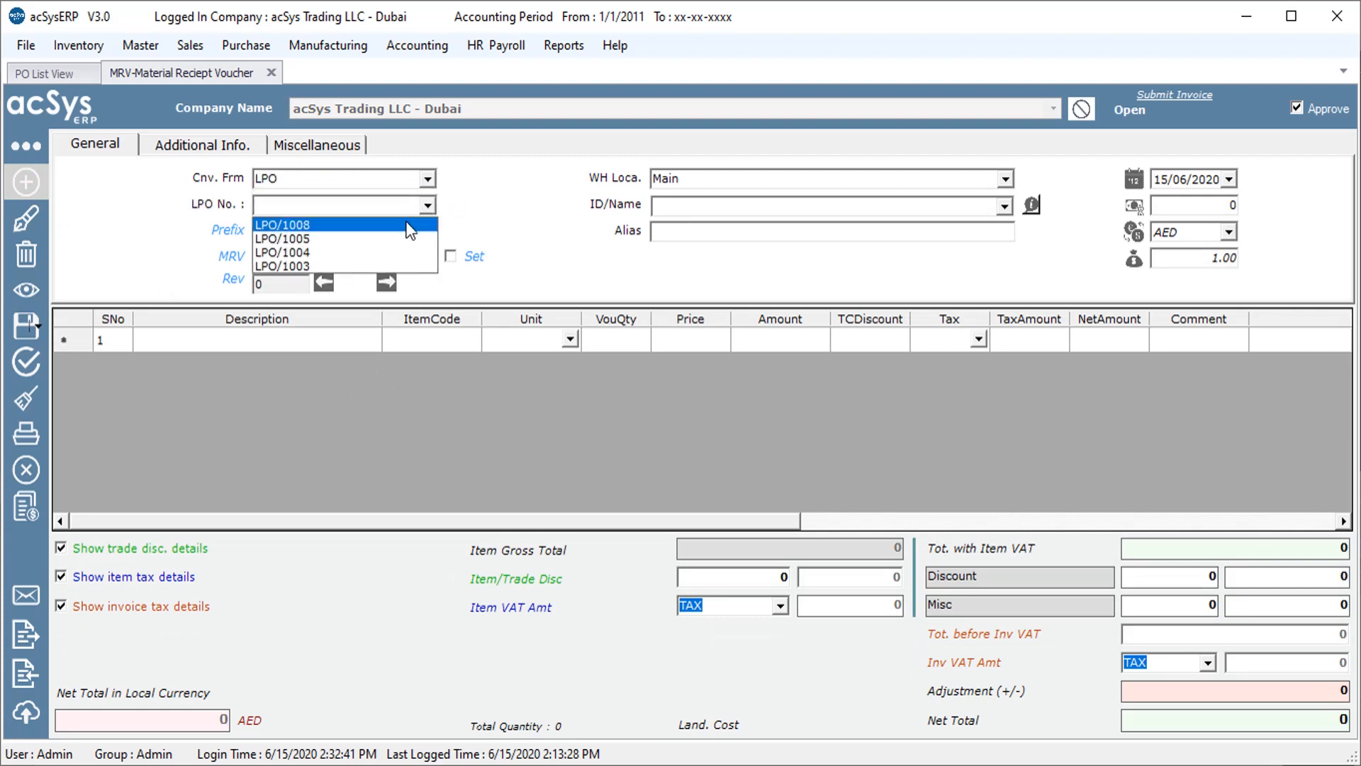
left_click(410, 225)
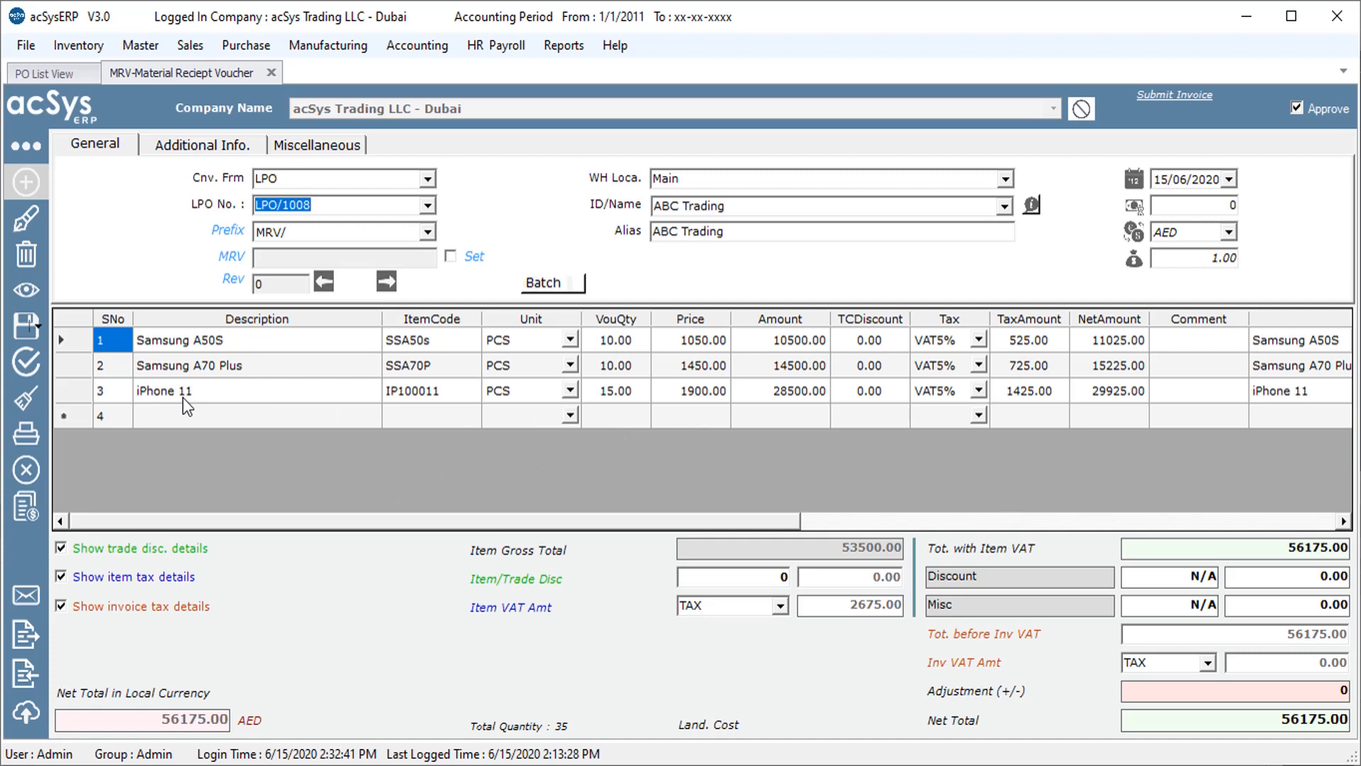
Step: Save the material receipt voucher with the iPhone 11 line removed and the Samsung A70 Plus quantity set to 5
left_click(75, 391)
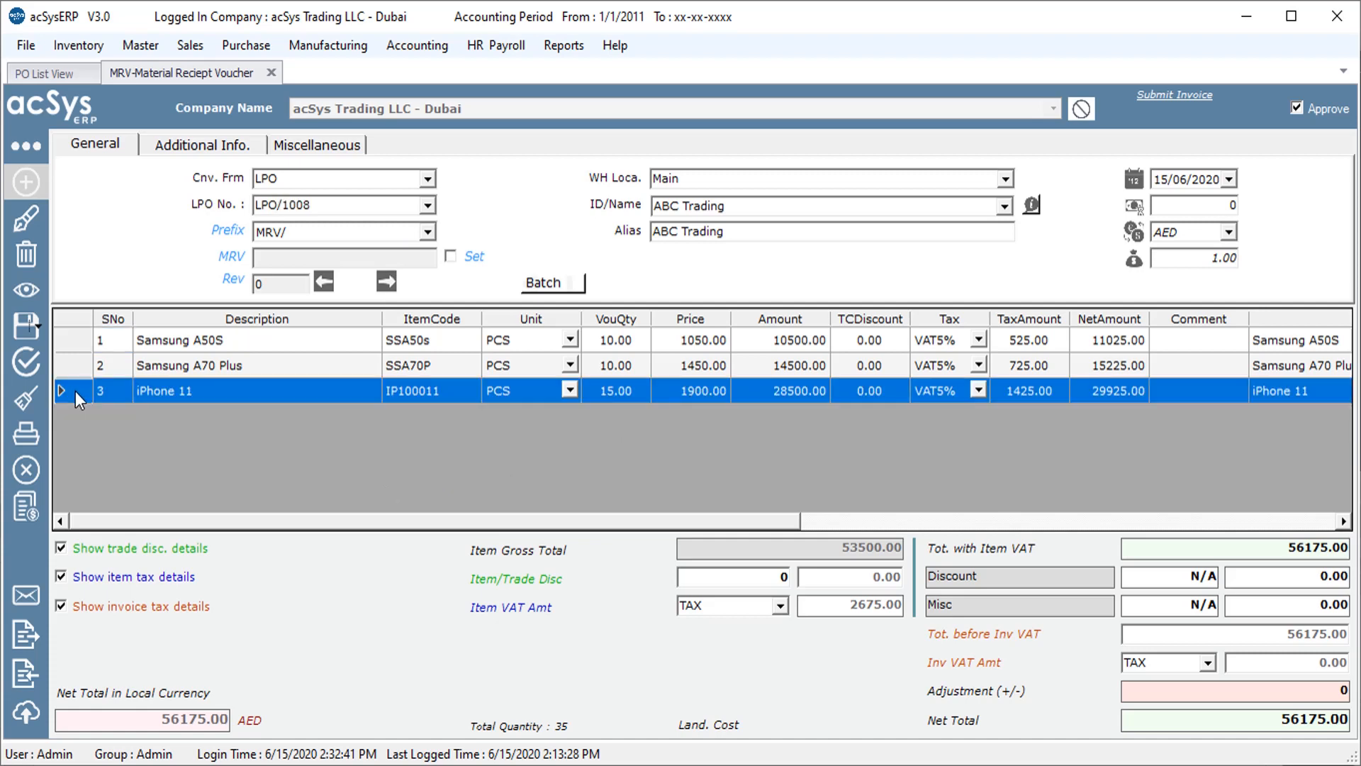
key("Delete")
left_click(612, 370)
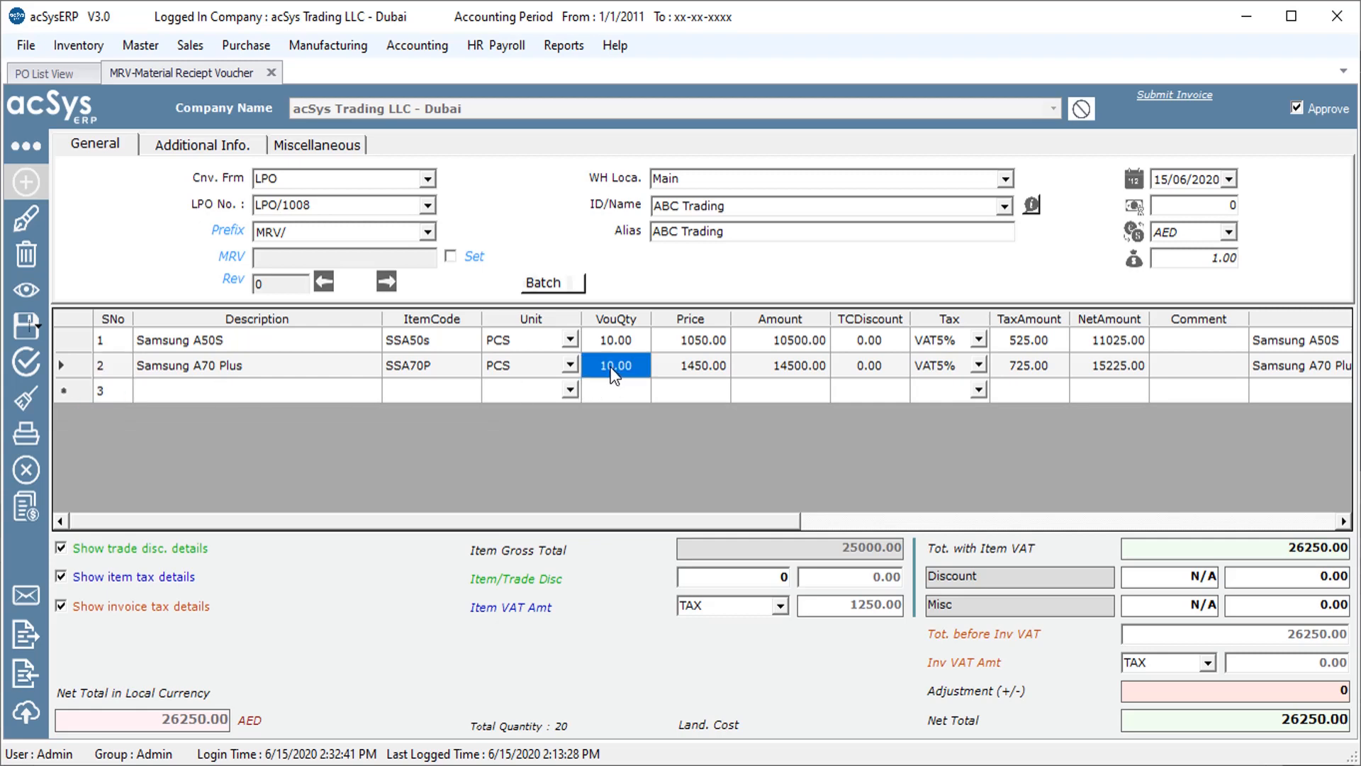
type("5")
left_click(685, 373)
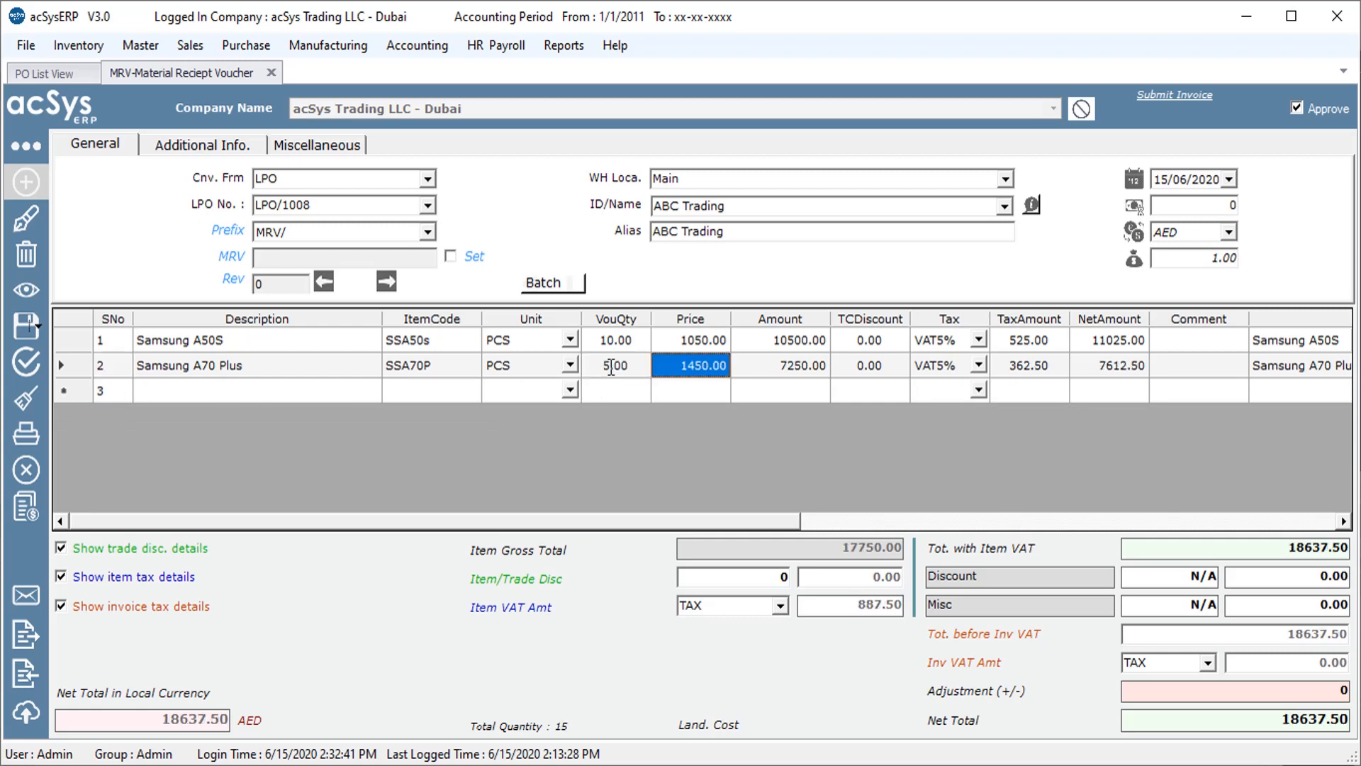
left_click(18, 331)
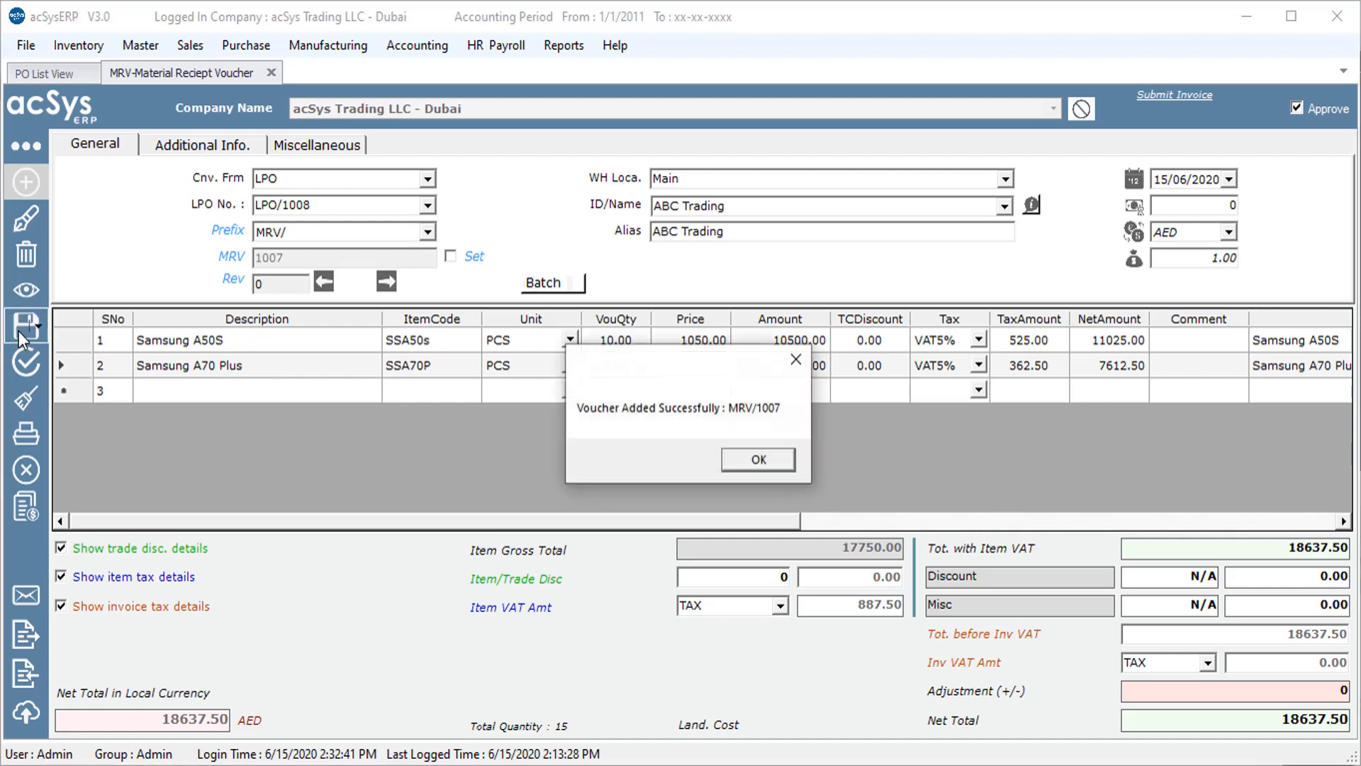
left_click(747, 462)
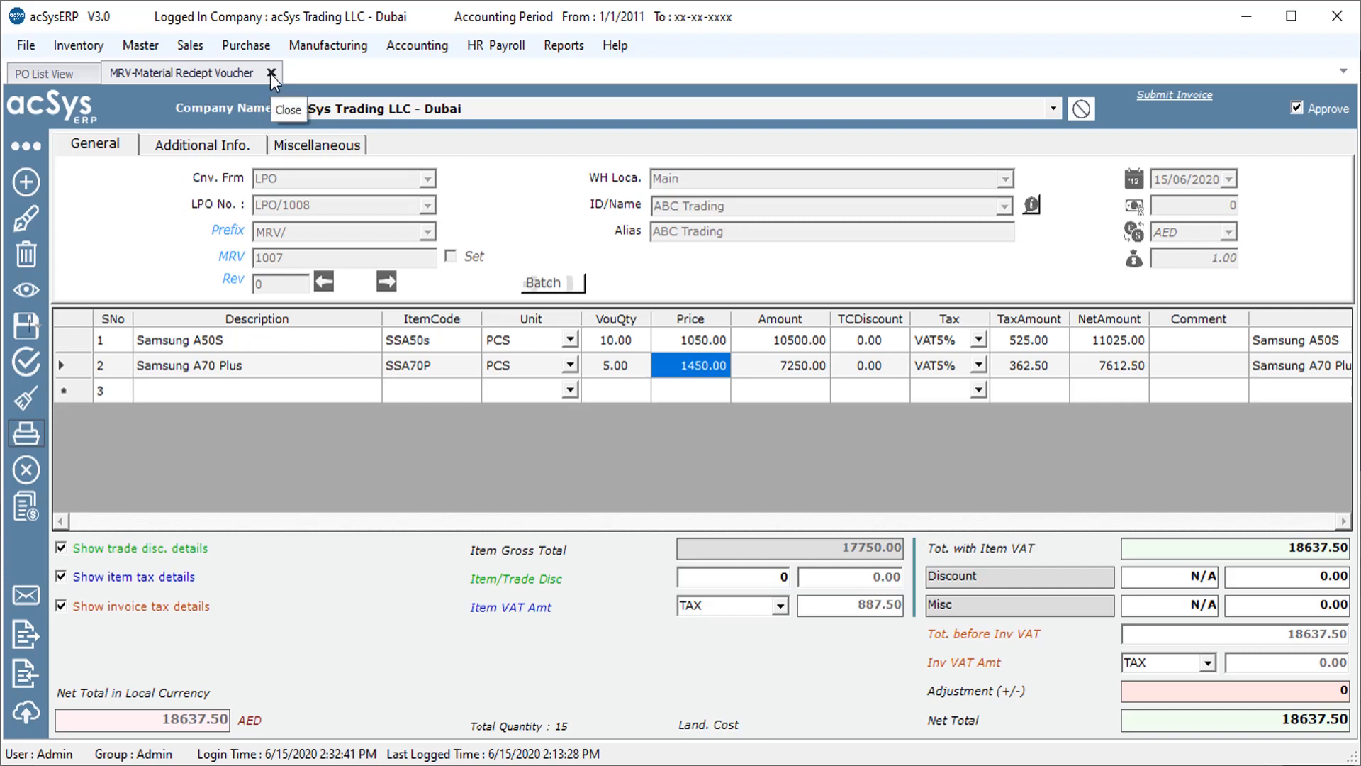
Step: Refresh the purchase order list and check the status of the newest ABC Trading order after the first receipt
left_click(67, 77)
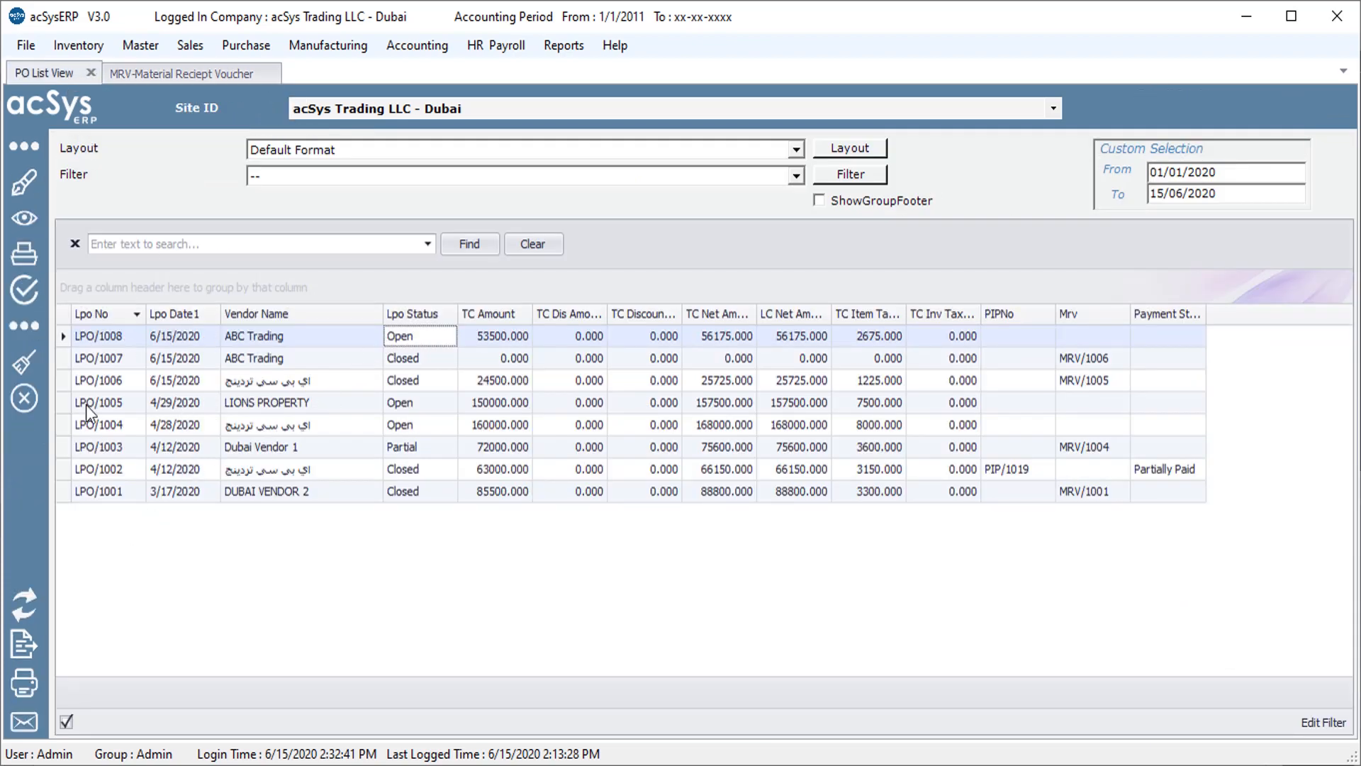
left_click(23, 604)
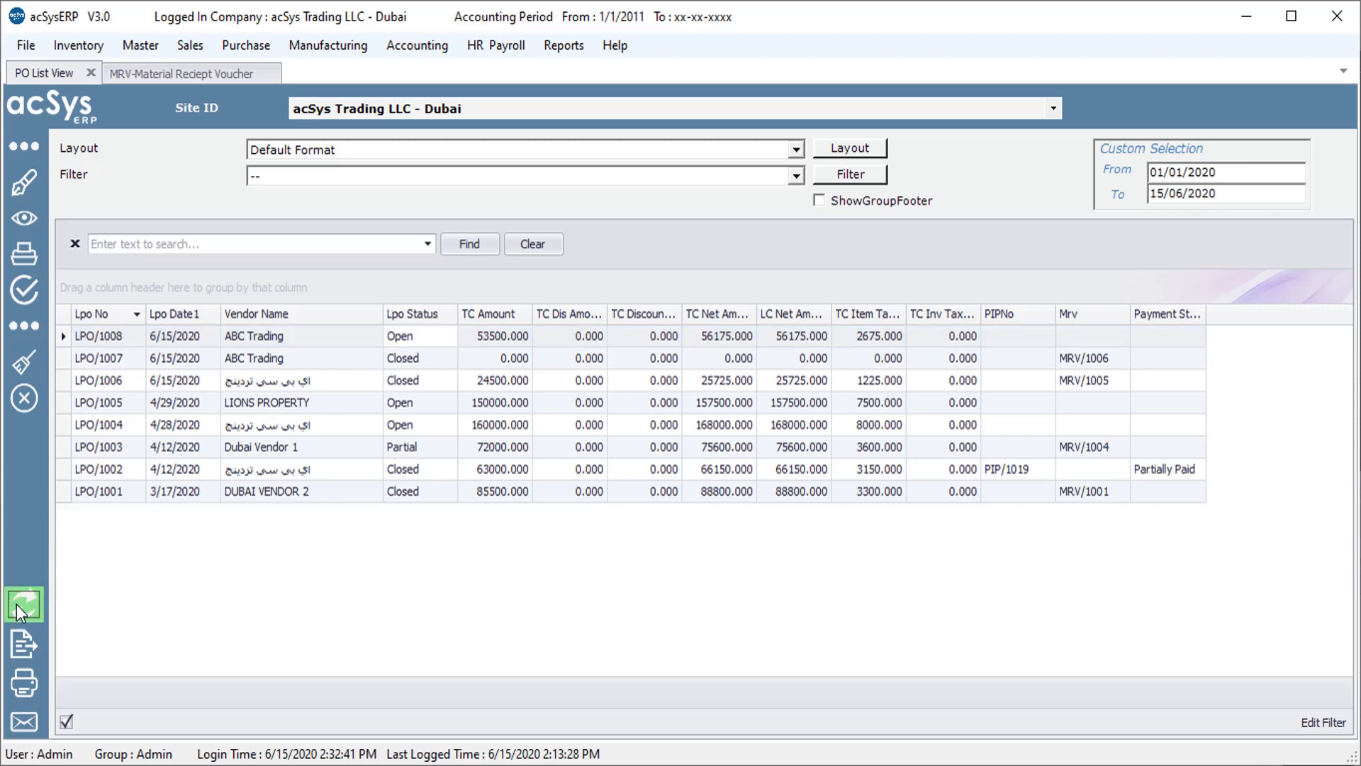
left_click(398, 338)
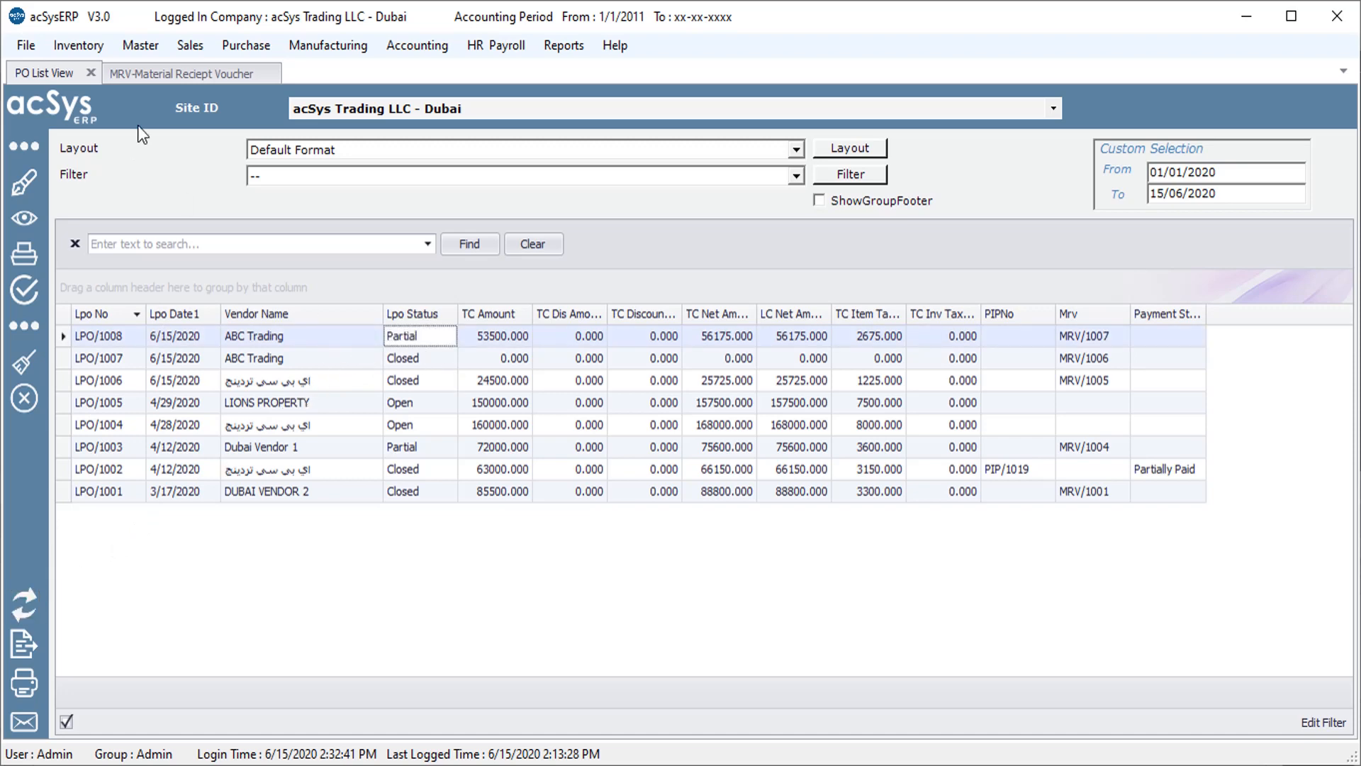
Step: Create and save a second material receipt voucher converted from the same ABC Trading LPO, covering the remaining items
left_click(169, 70)
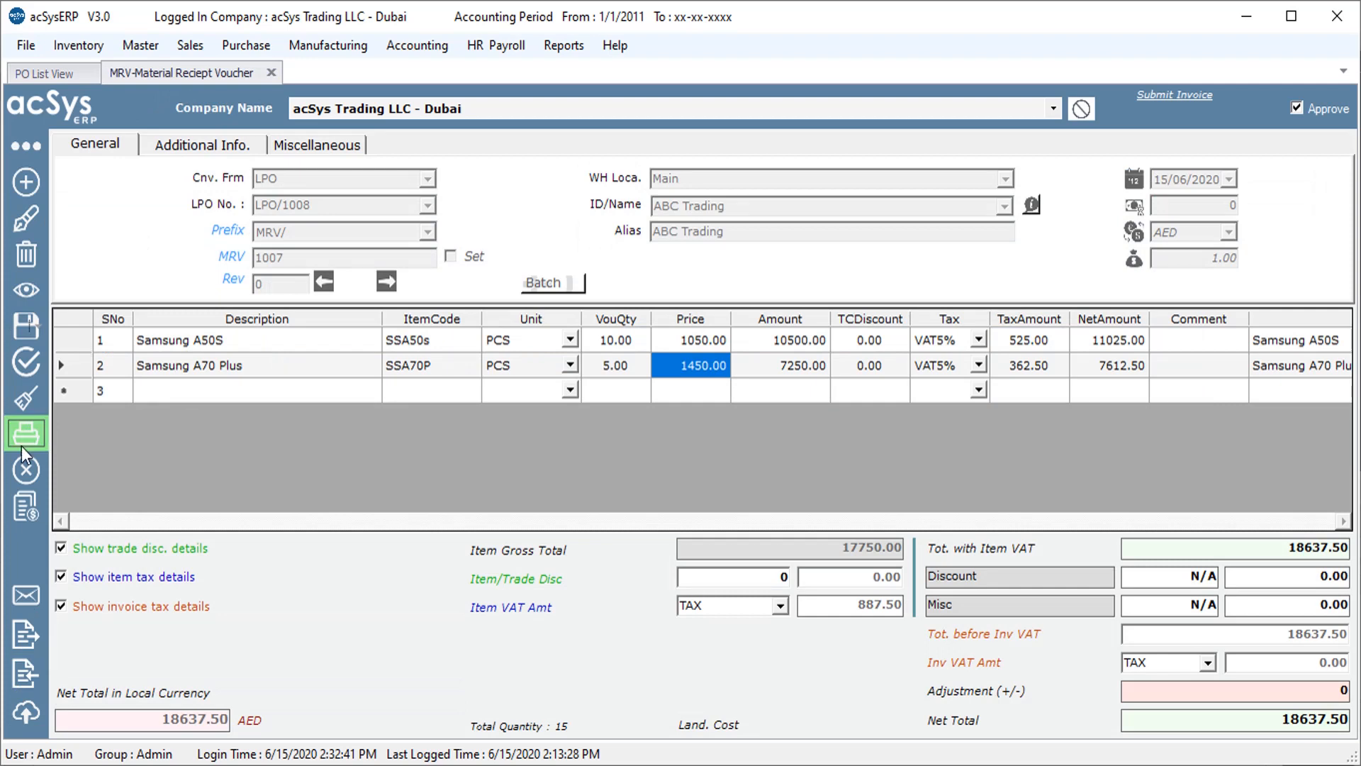
left_click(34, 180)
left_click(427, 178)
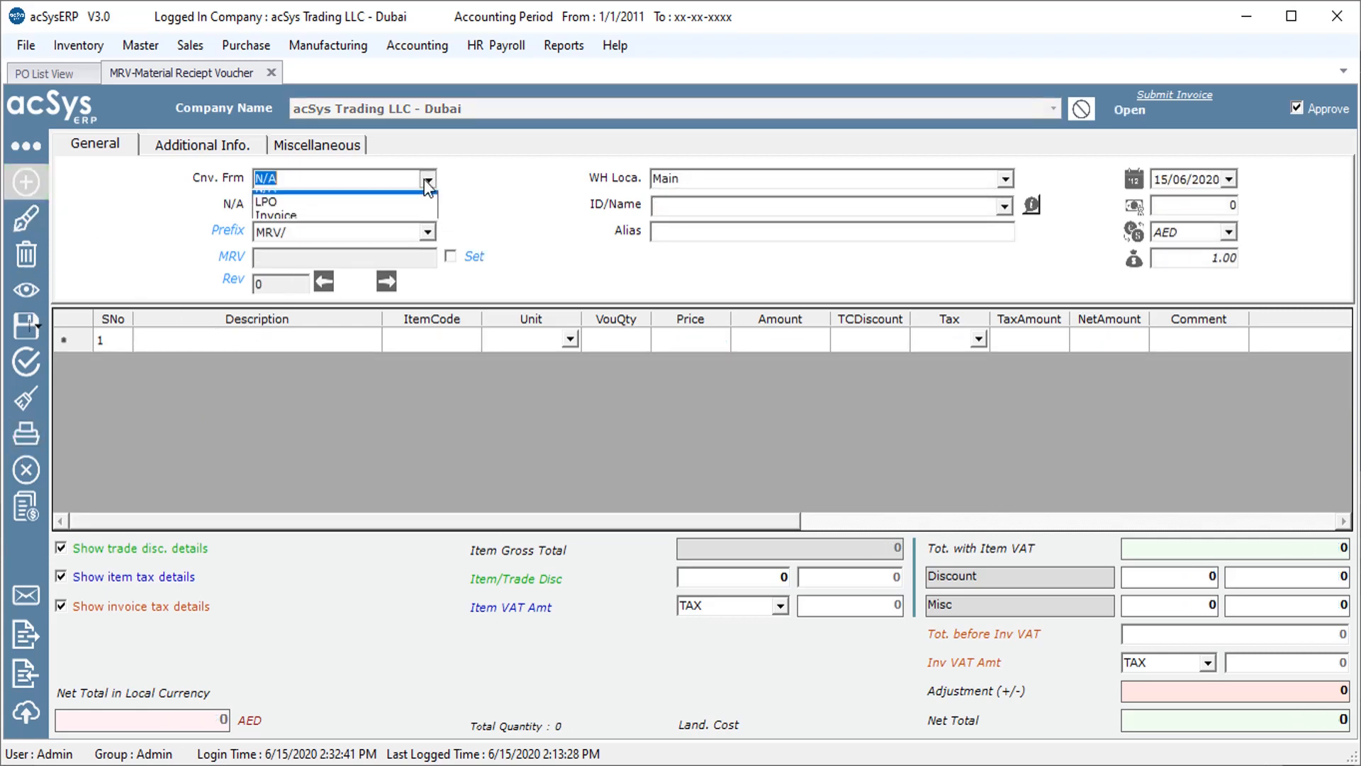
left_click(394, 206)
left_click(427, 205)
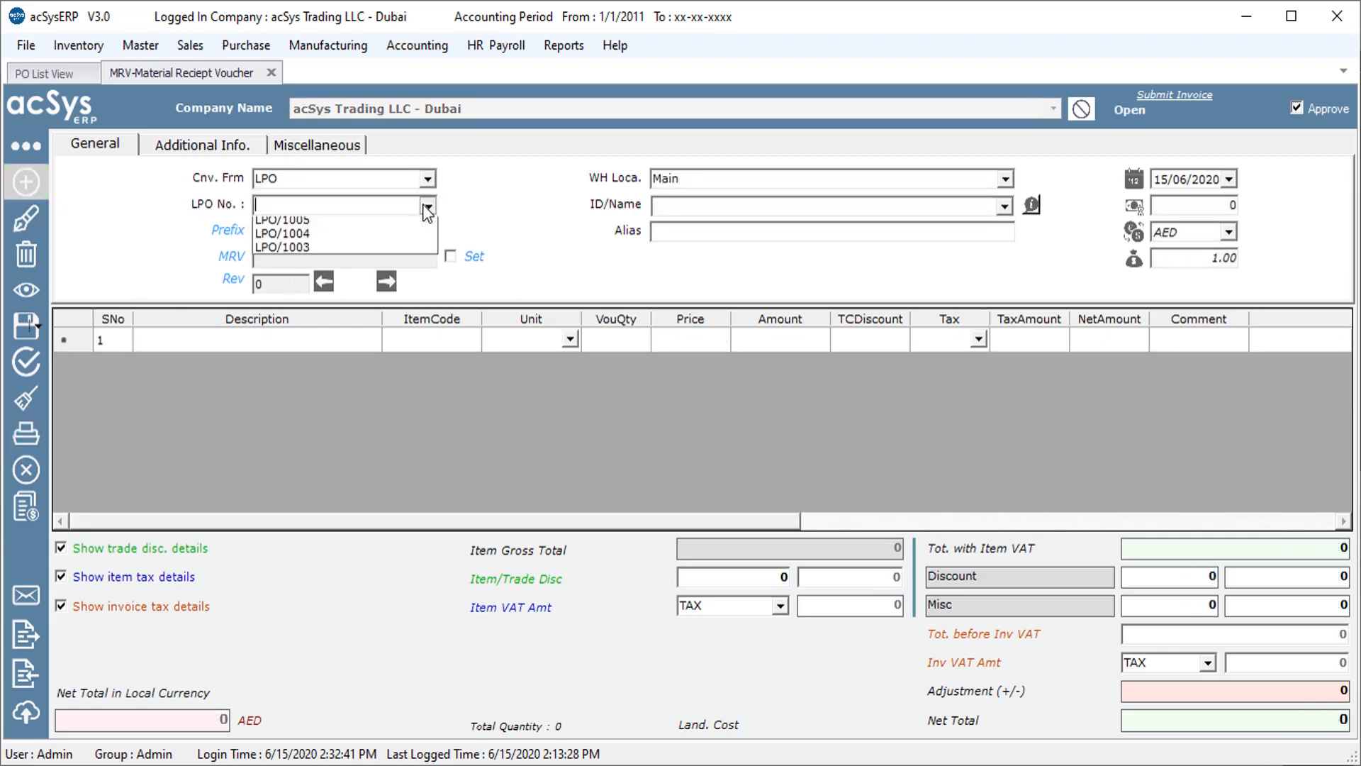
left_click(398, 227)
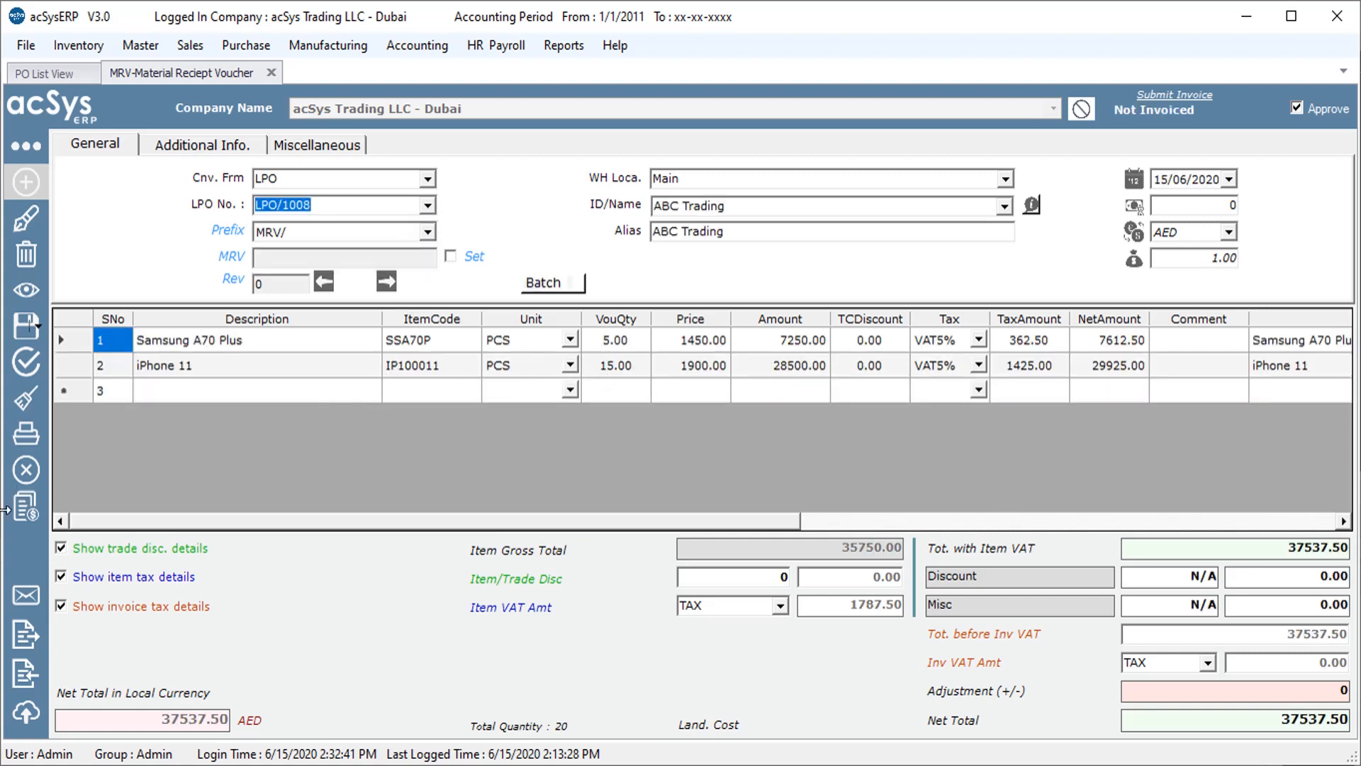
left_click(19, 327)
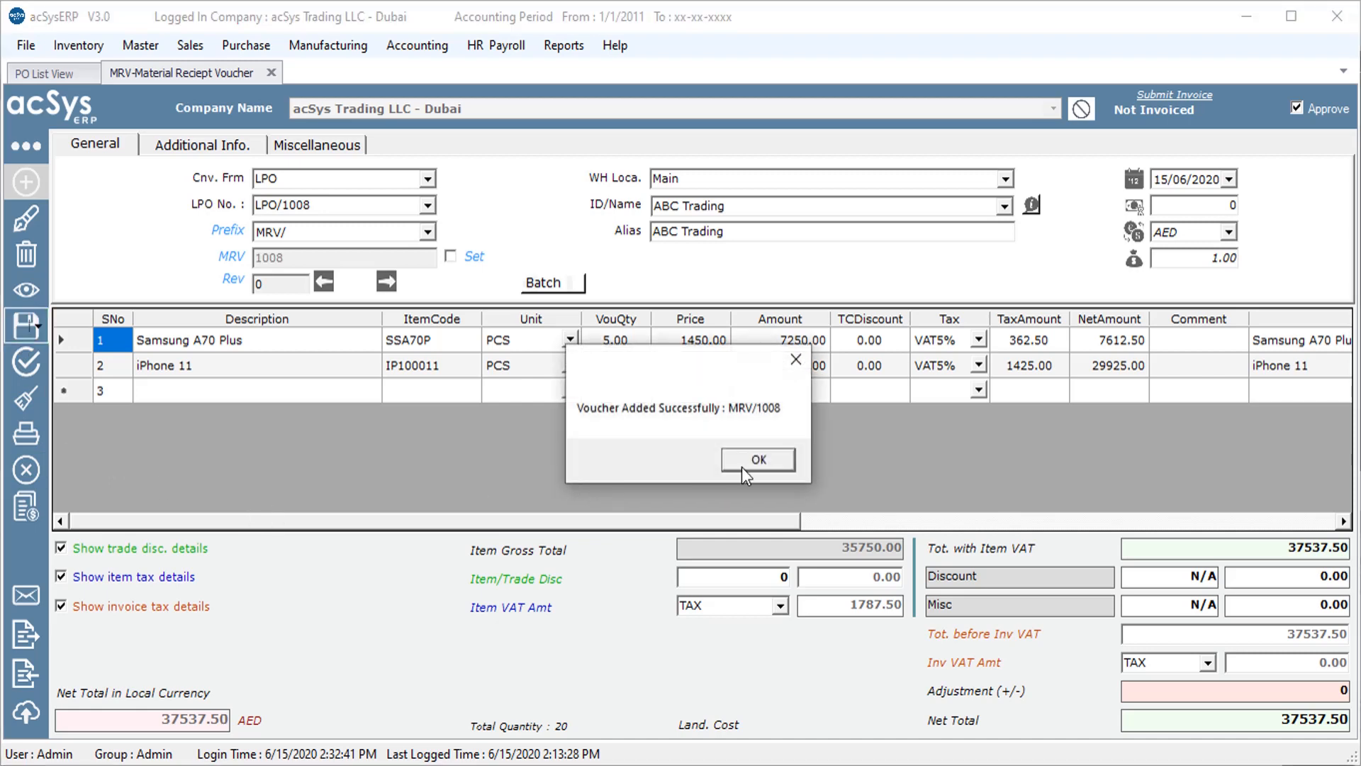
left_click(777, 461)
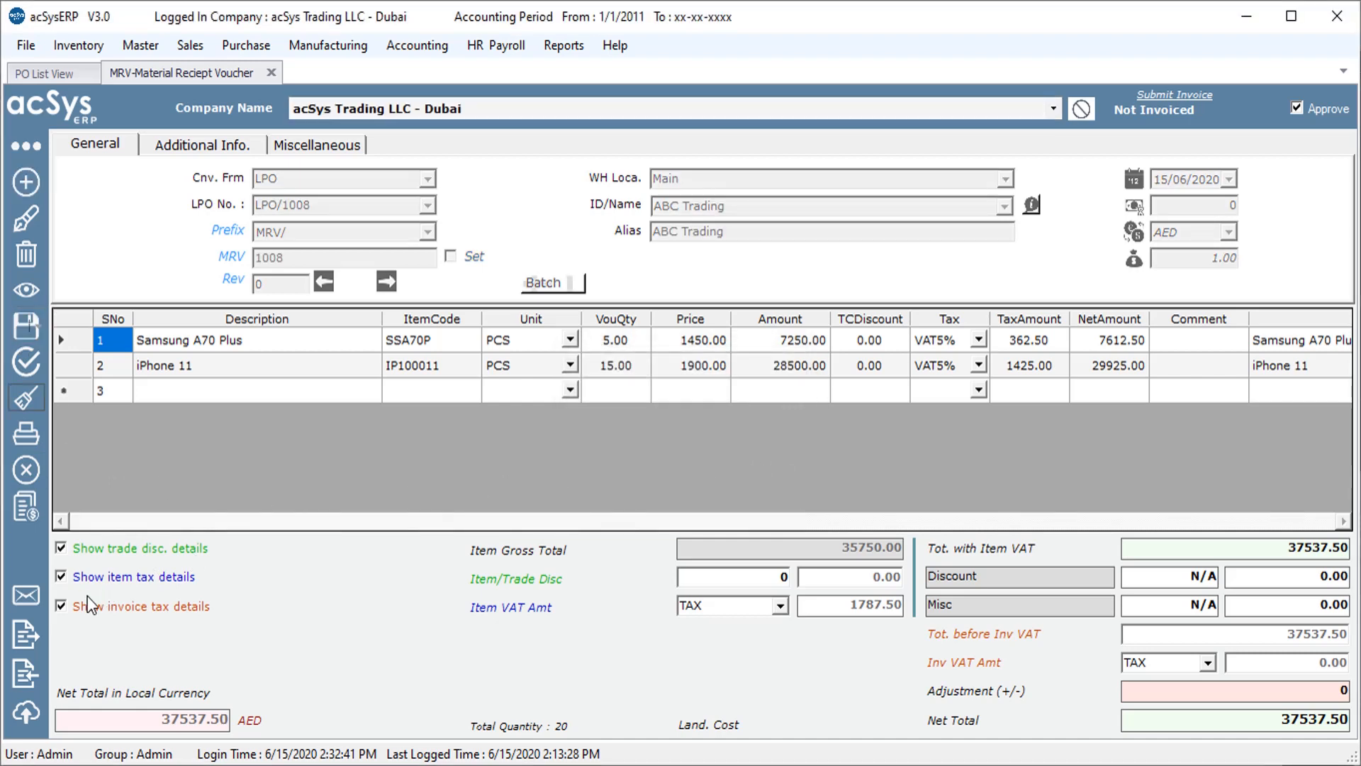
Step: Refresh the purchase order list again, check the ABC Trading order's status after the second receipt, and close the list
left_click(55, 73)
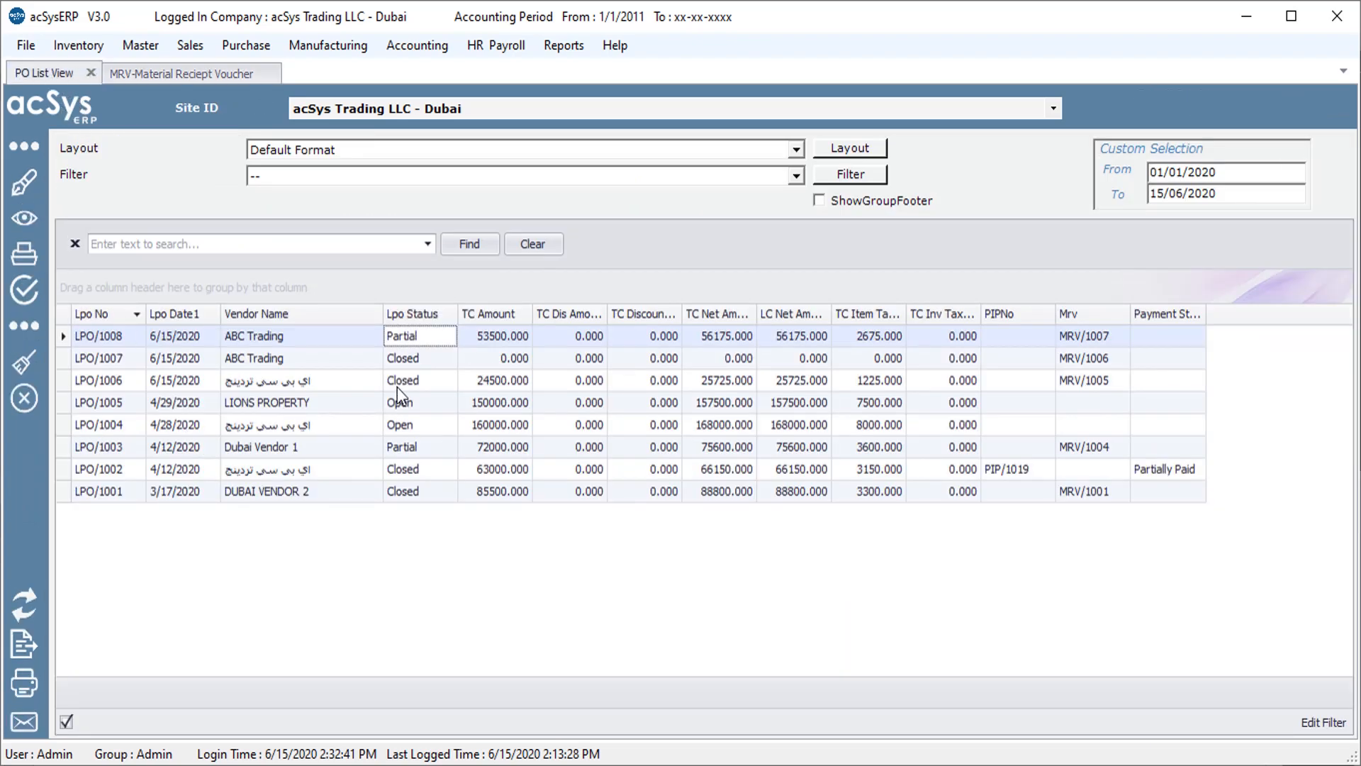
left_click(32, 597)
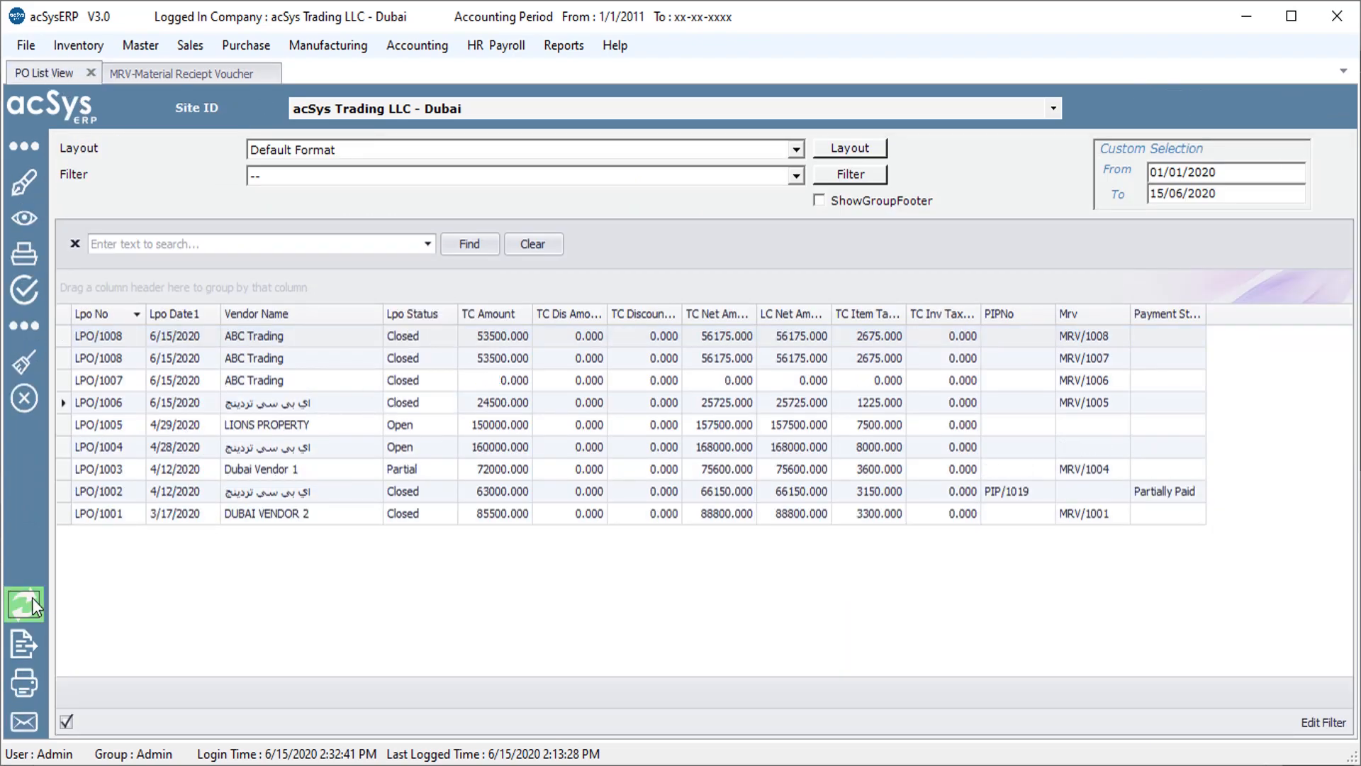
left_click(405, 338)
key("Left")
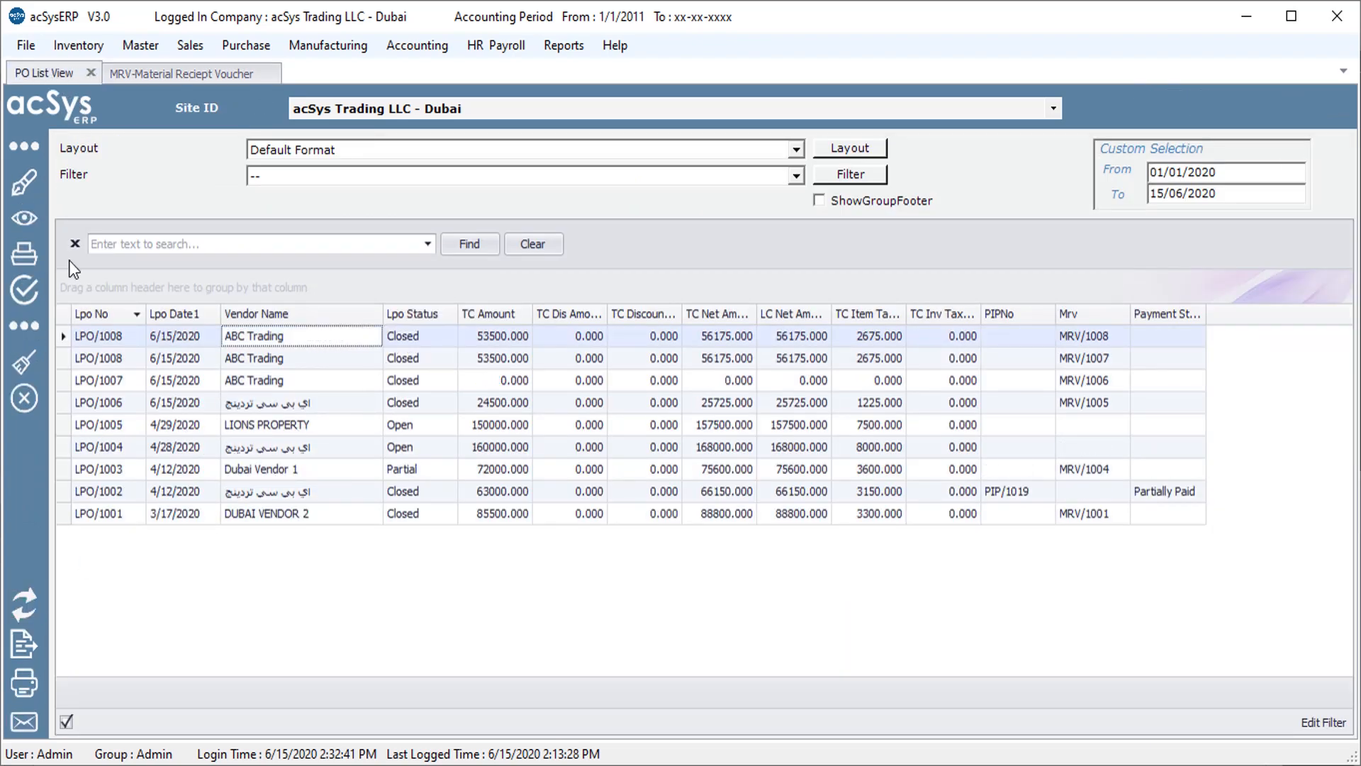
left_click(90, 74)
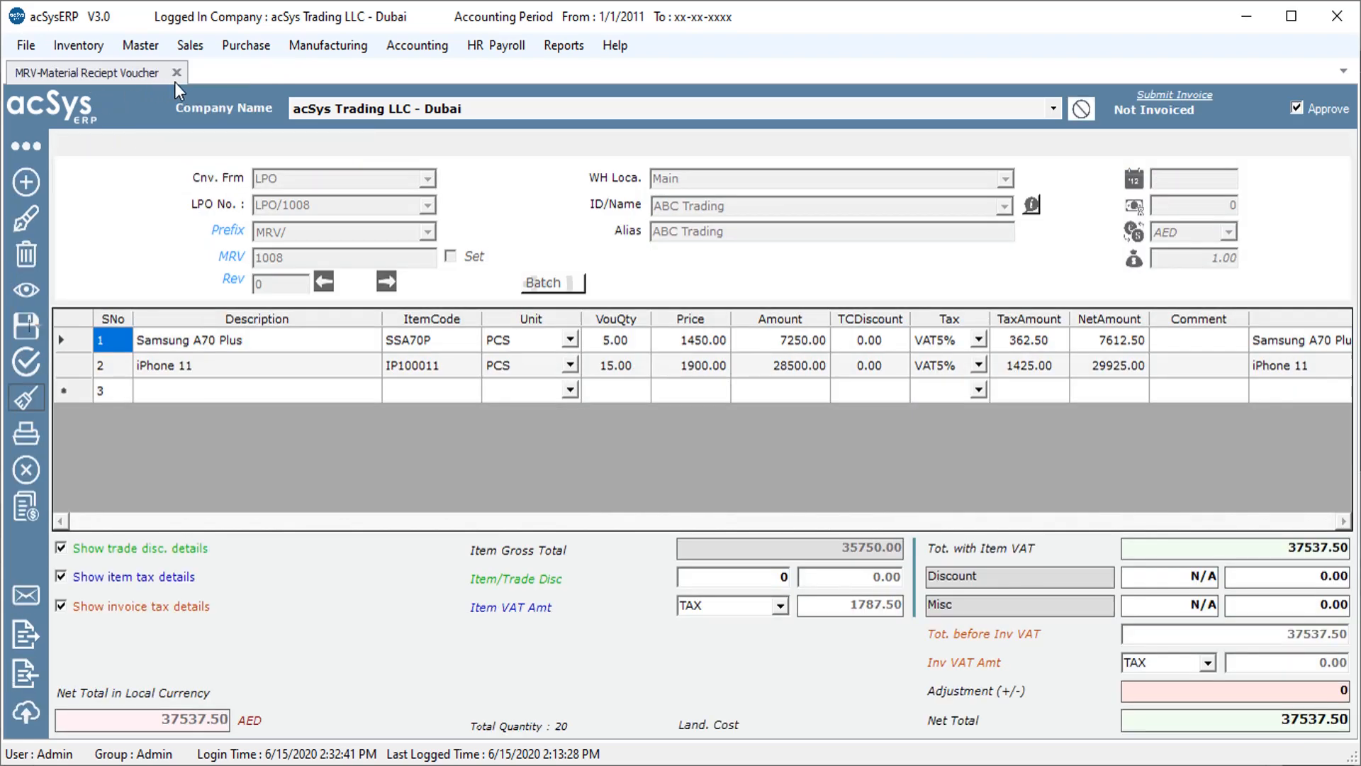
Step: Review the GL entries of the second material receipt voucher and close the voucher
left_click(24, 505)
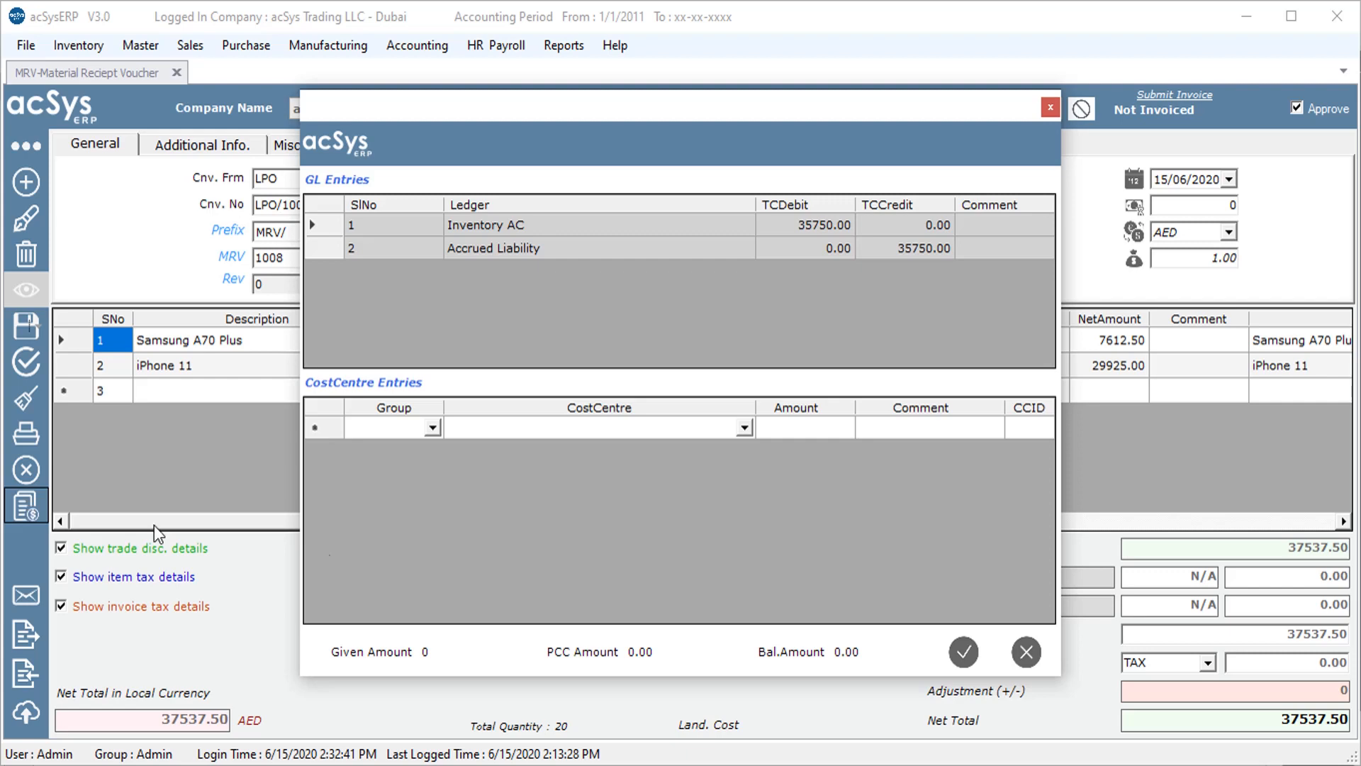
left_click(1026, 653)
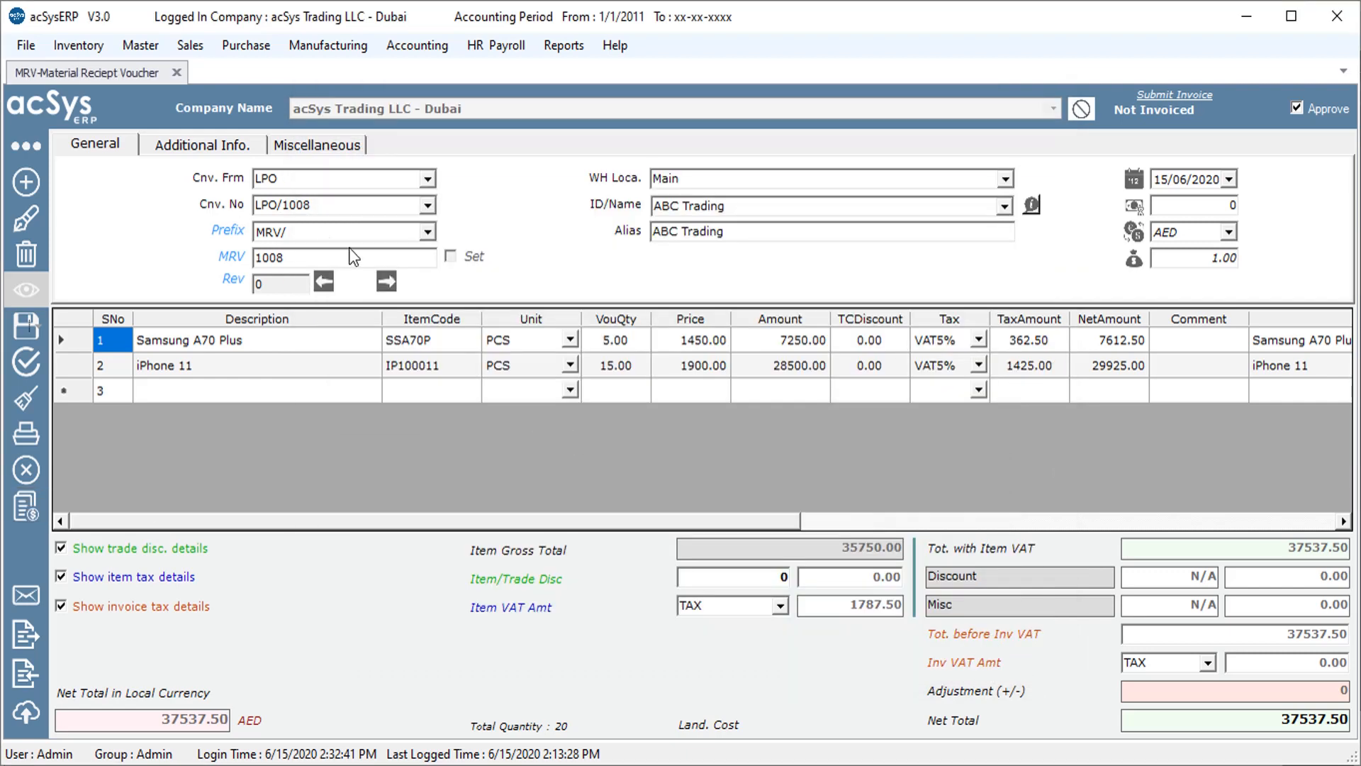
left_click(177, 73)
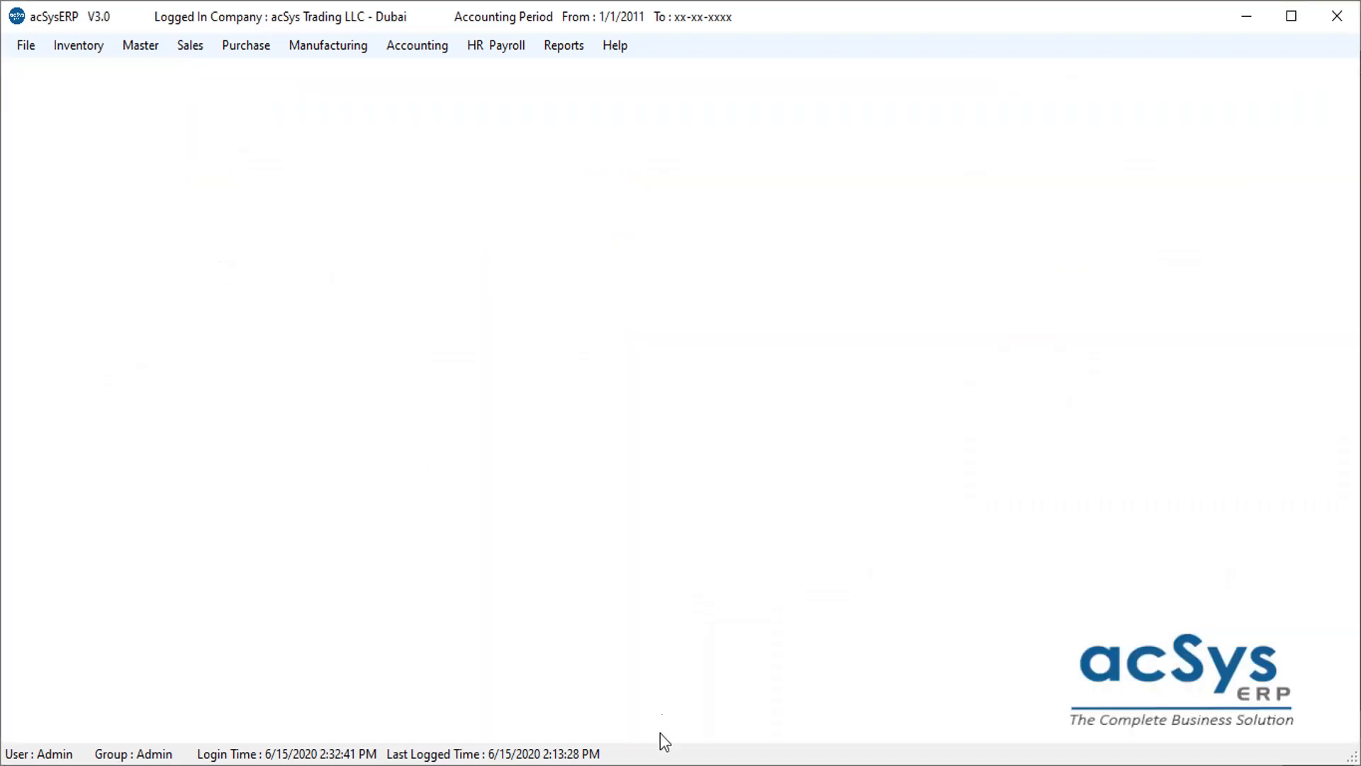
Step: Create a new purchase invoice for ABC Trading and add both material receipt vouchers dated 15/06/20 to it
left_click(268, 53)
left_click(306, 166)
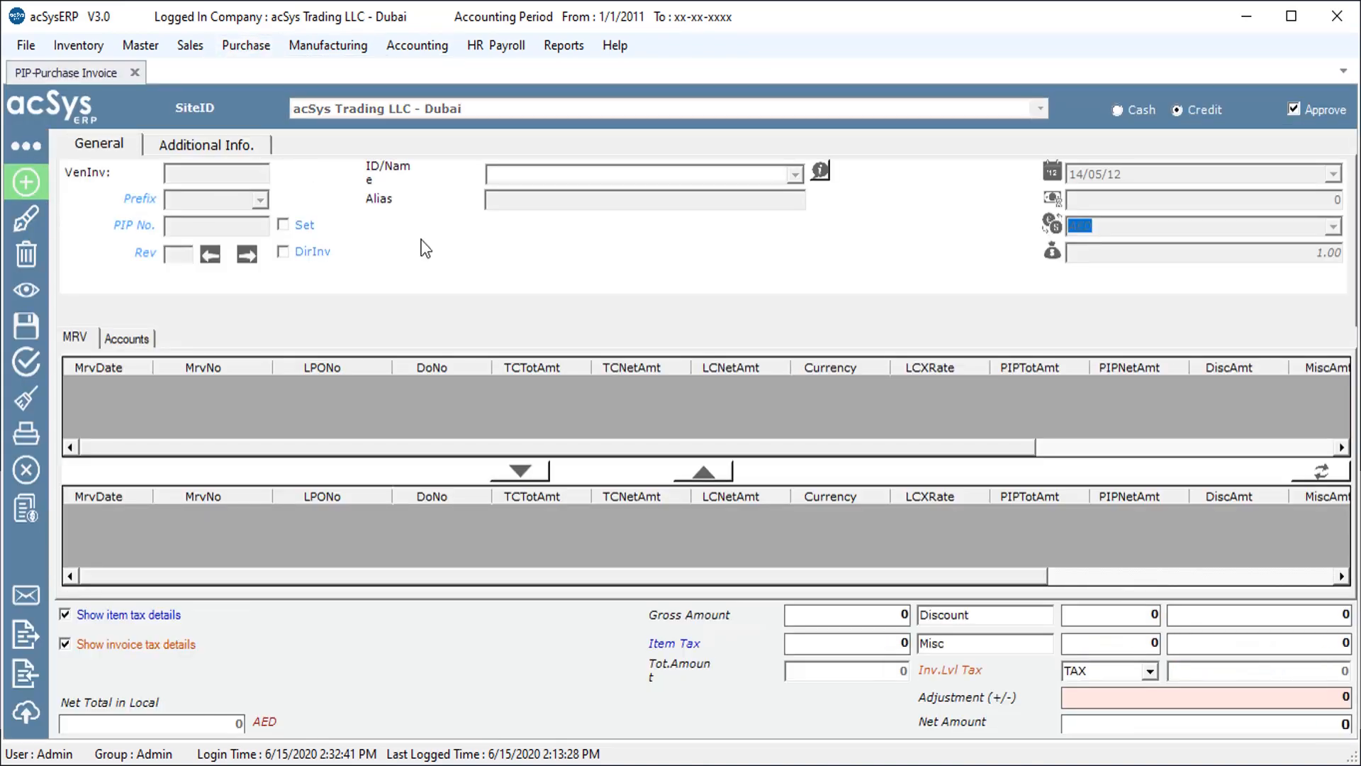
type("ab")
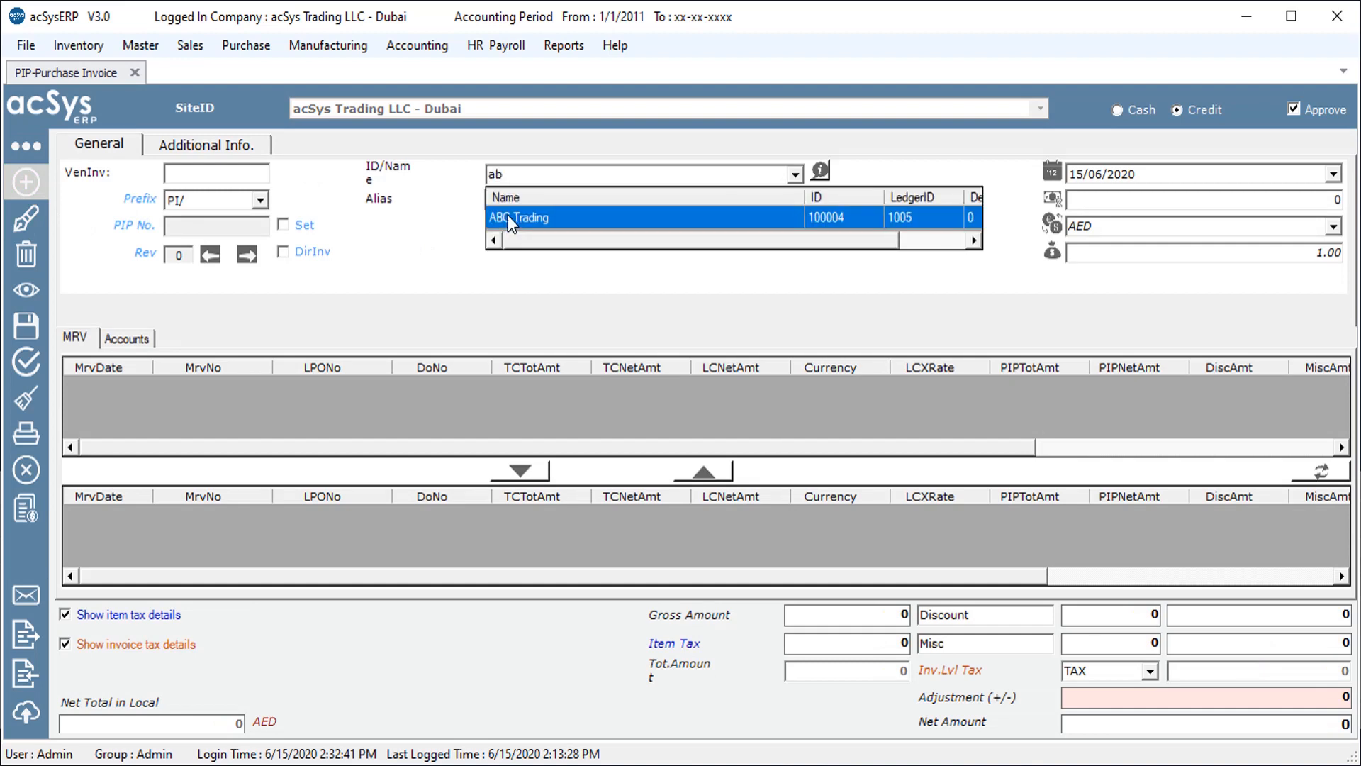
left_click(511, 218)
left_click(286, 434)
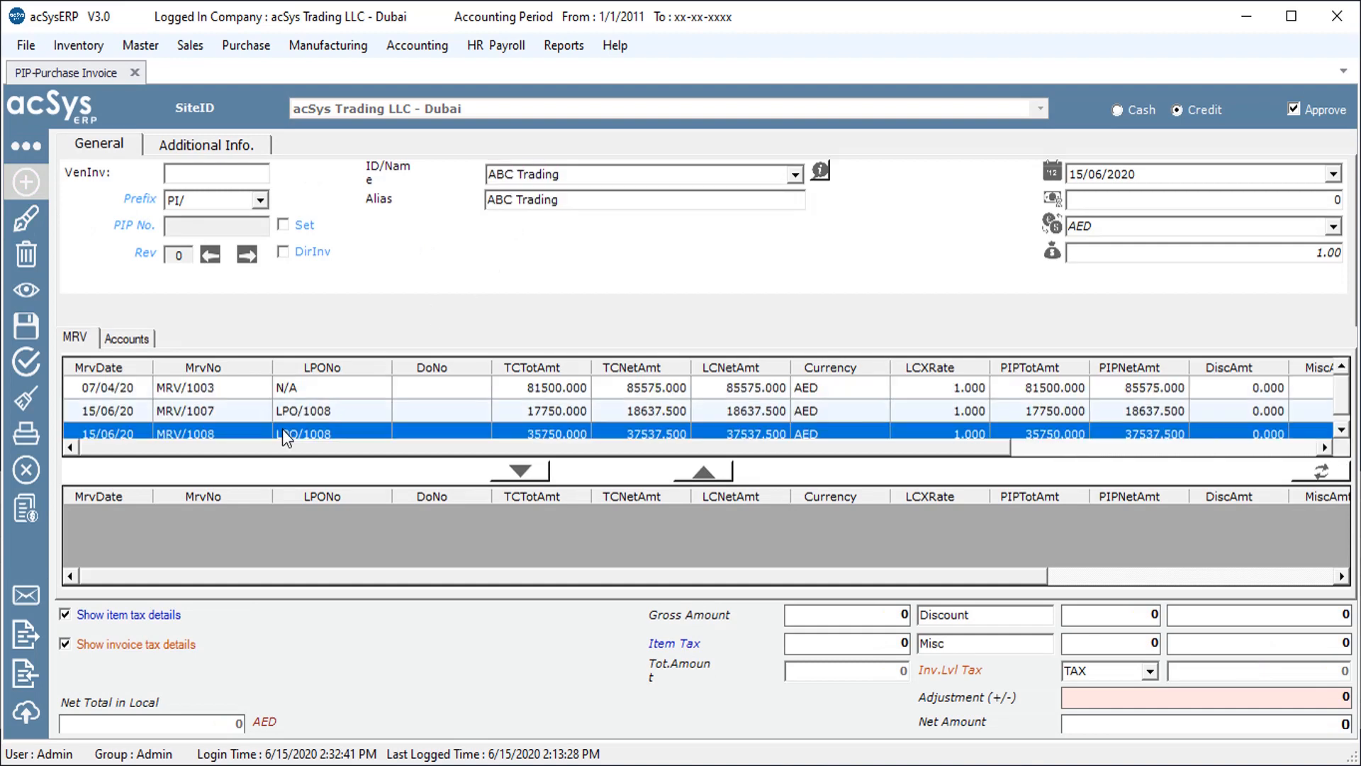
left_click(287, 411, "ctrl")
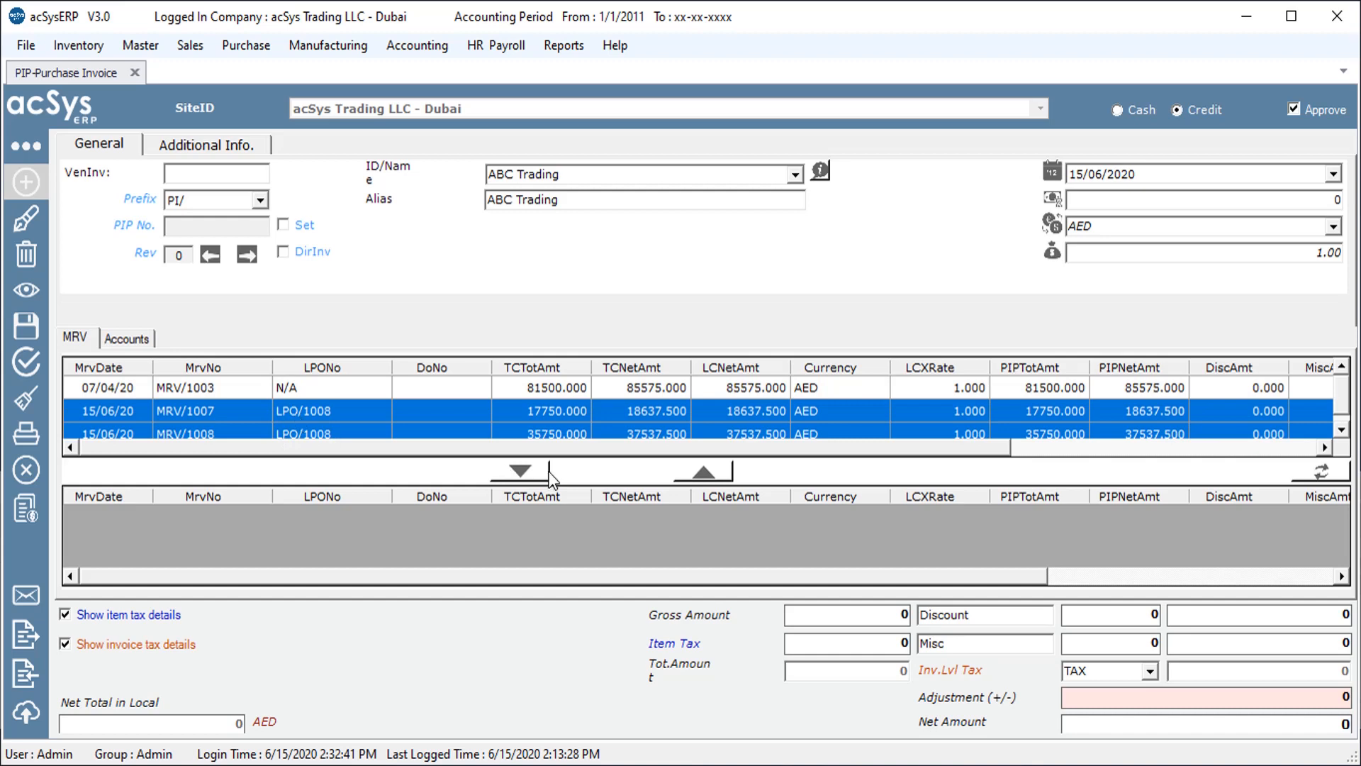
left_click(533, 473)
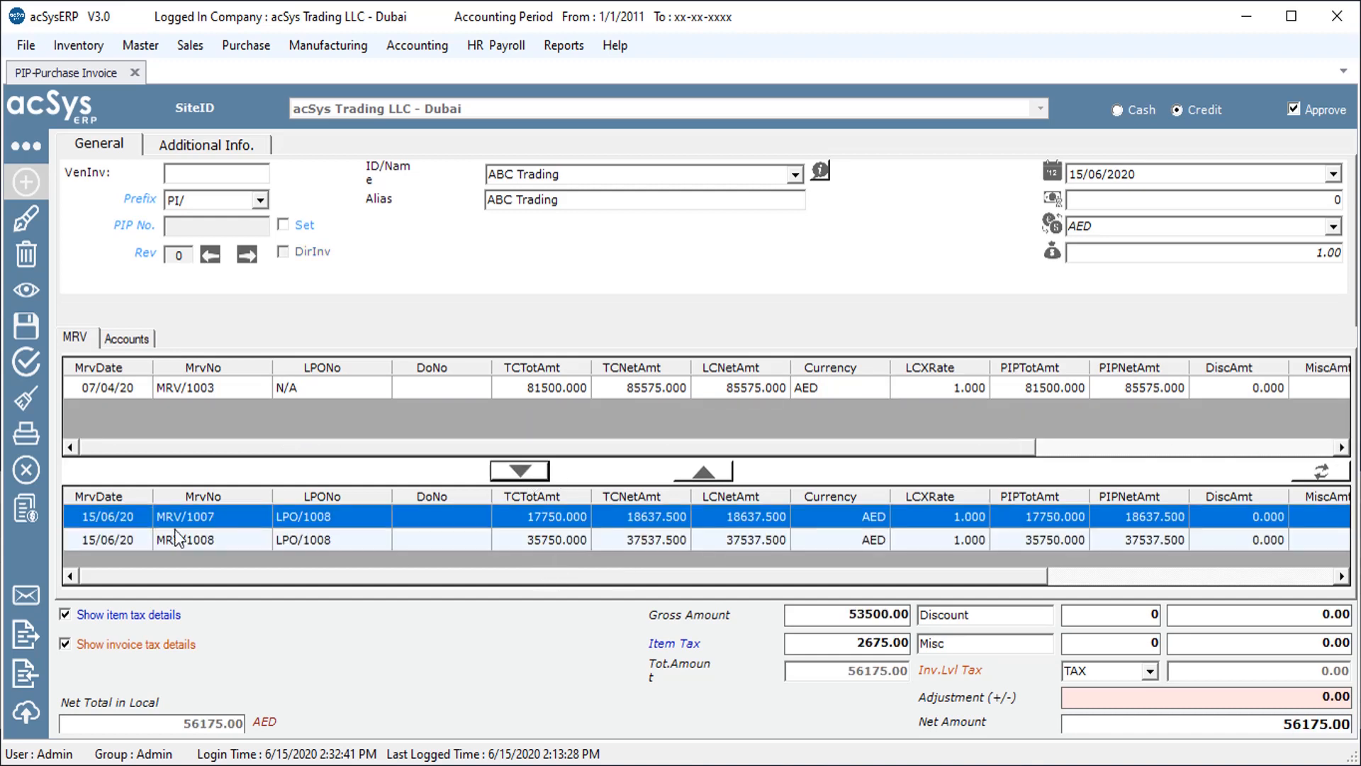
Step: Save the purchase invoice, accepting the adjustment without mapping it against any voucher
left_click(26, 325)
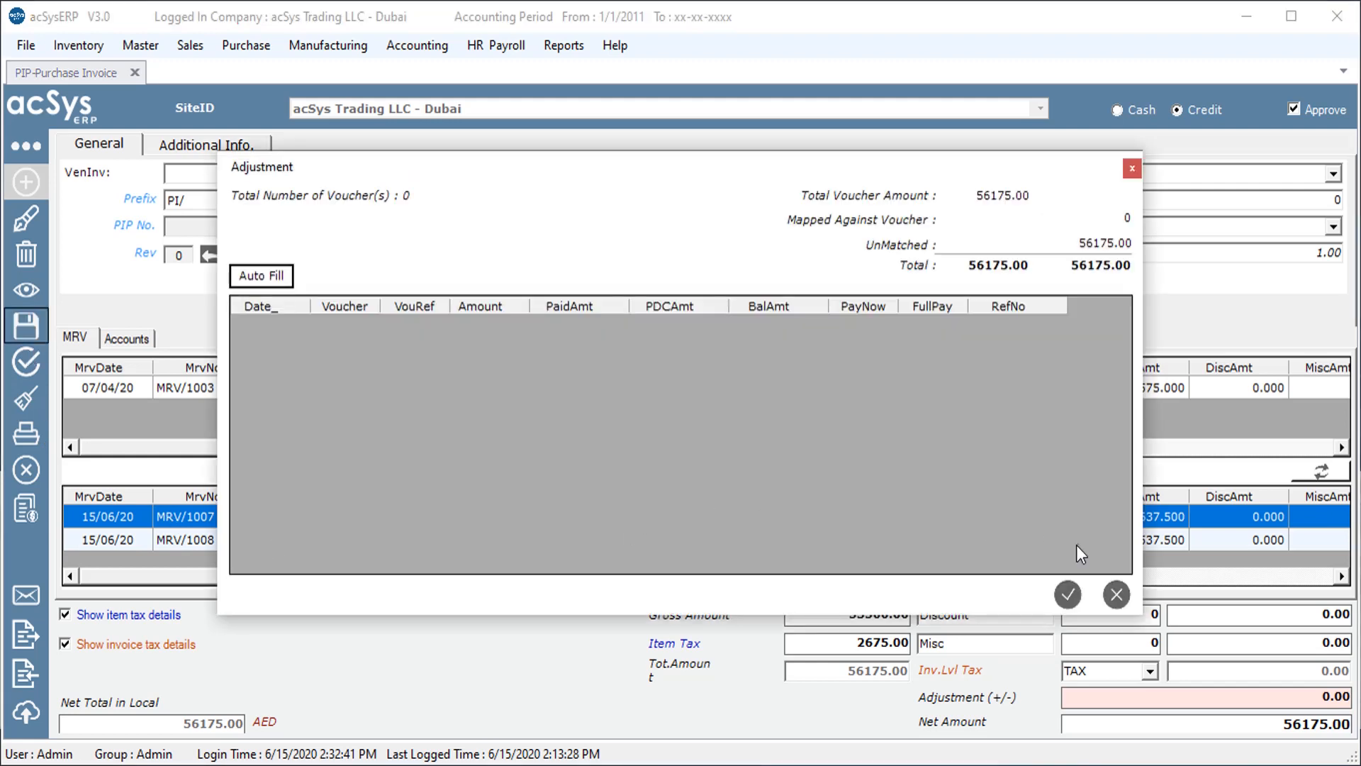
left_click(1069, 596)
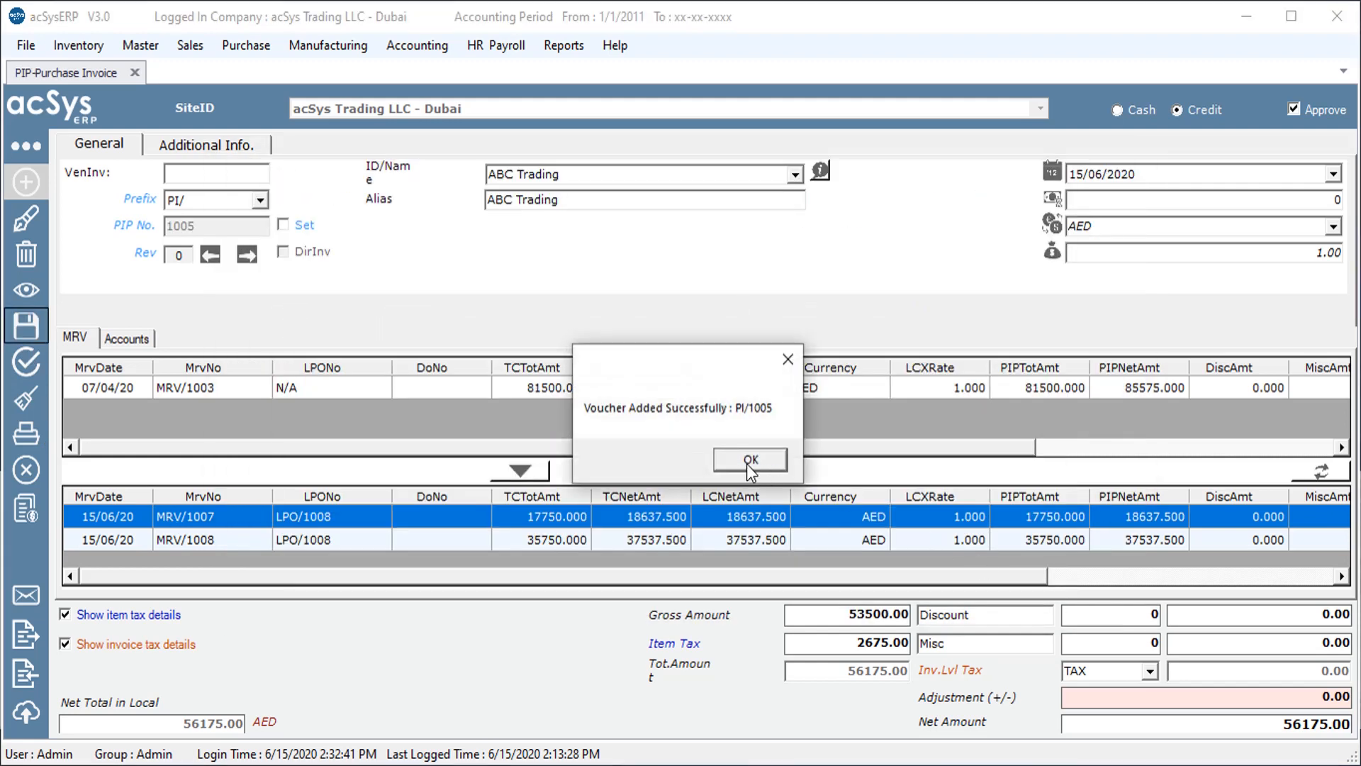
left_click(749, 460)
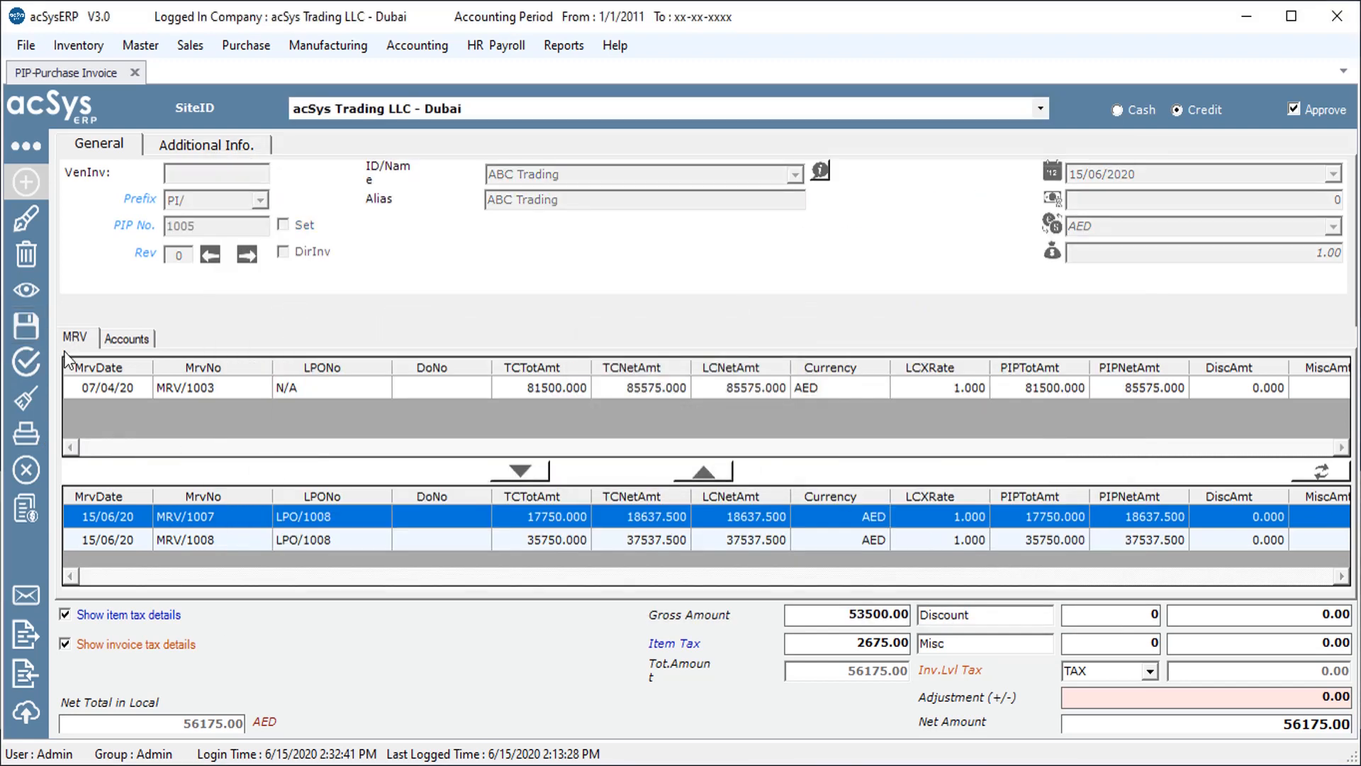
Step: Preview the printed purchase invoice, look through its item lines and ledger section, and close the preview
left_click(27, 444)
key("Return")
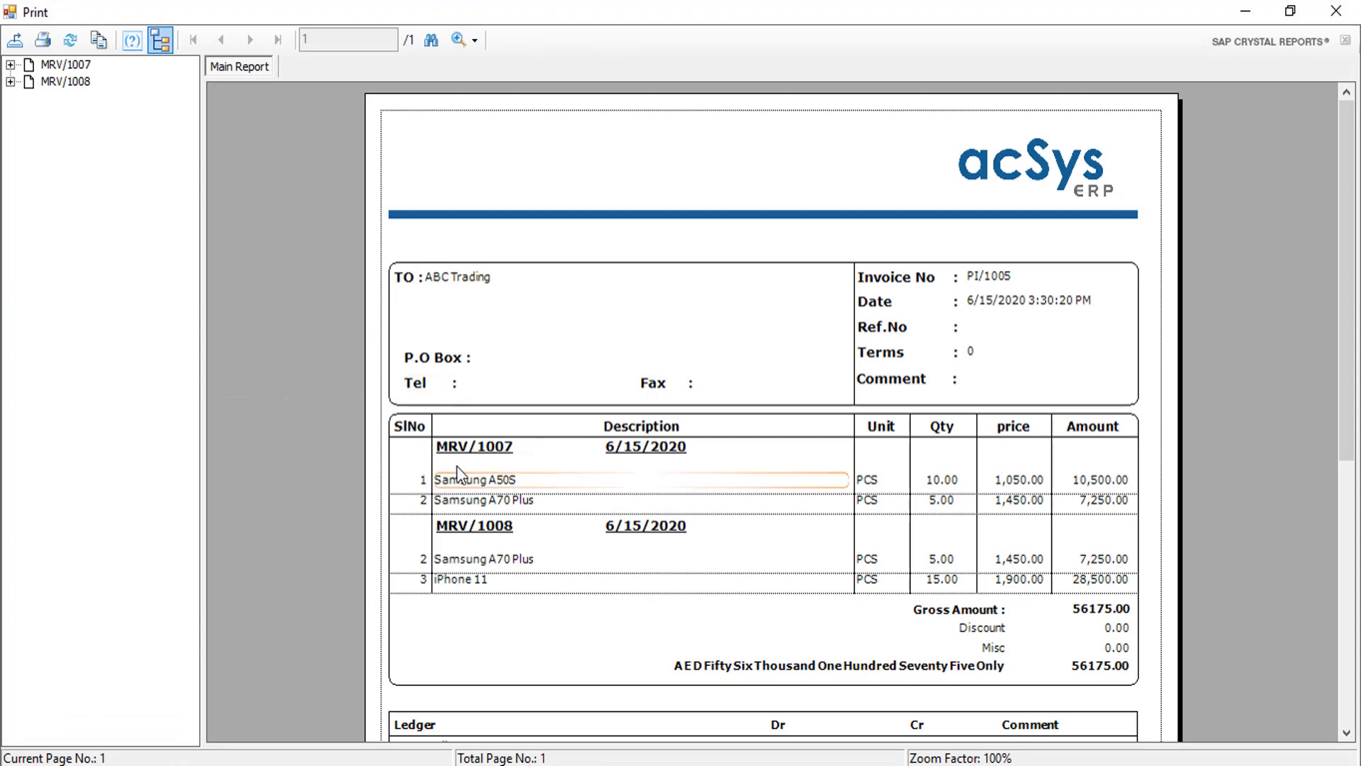
scroll(576, 581, "down", 10)
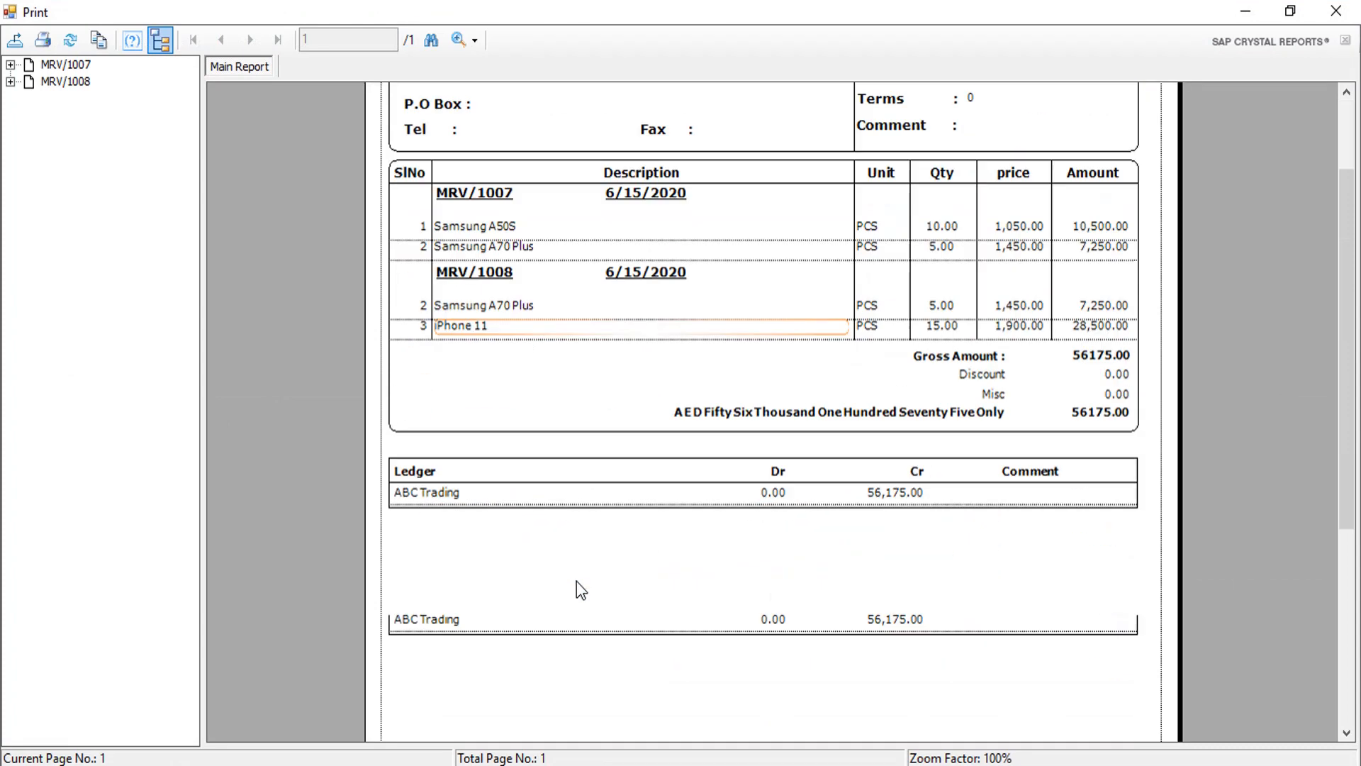
scroll(617, 546, "up", 10)
left_click(1322, 15)
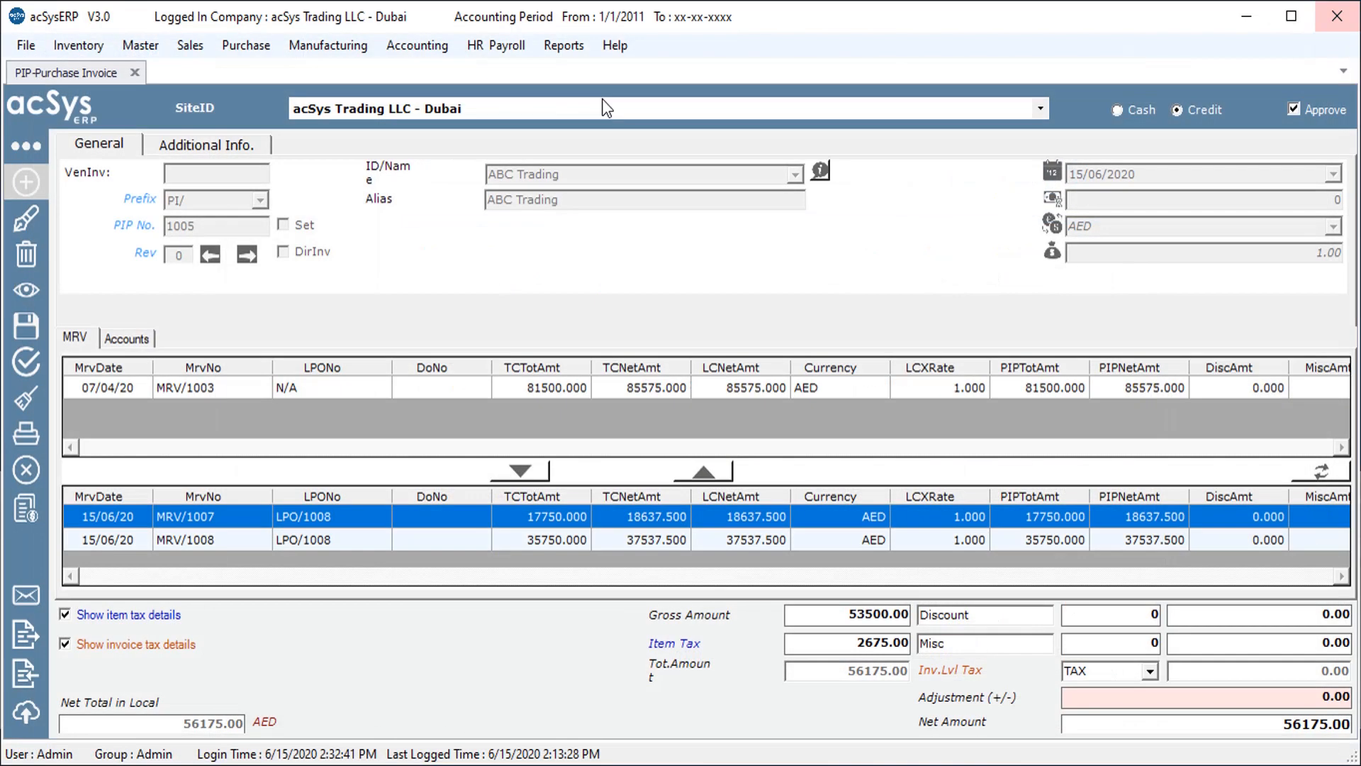
Step: Review the GL entries of the purchase invoice and close the invoice
left_click(27, 509)
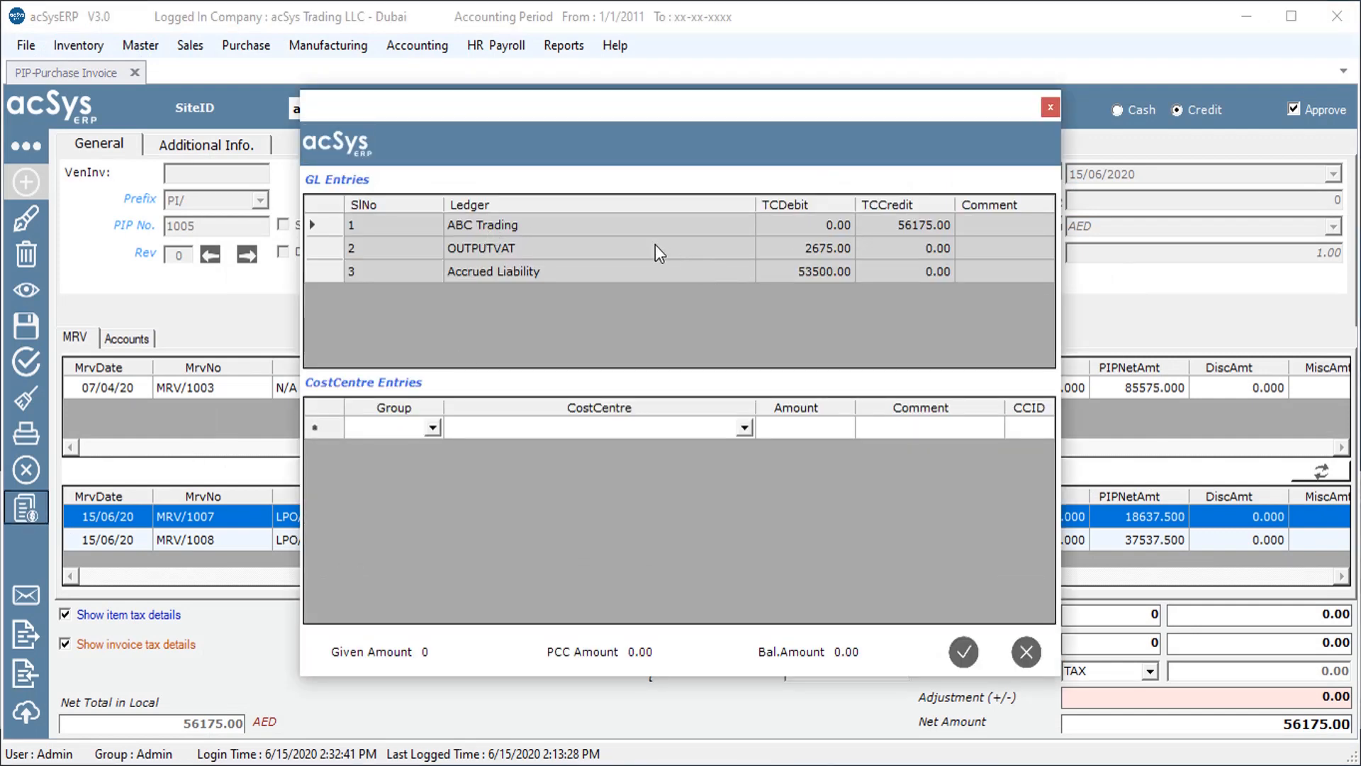
left_click(963, 651)
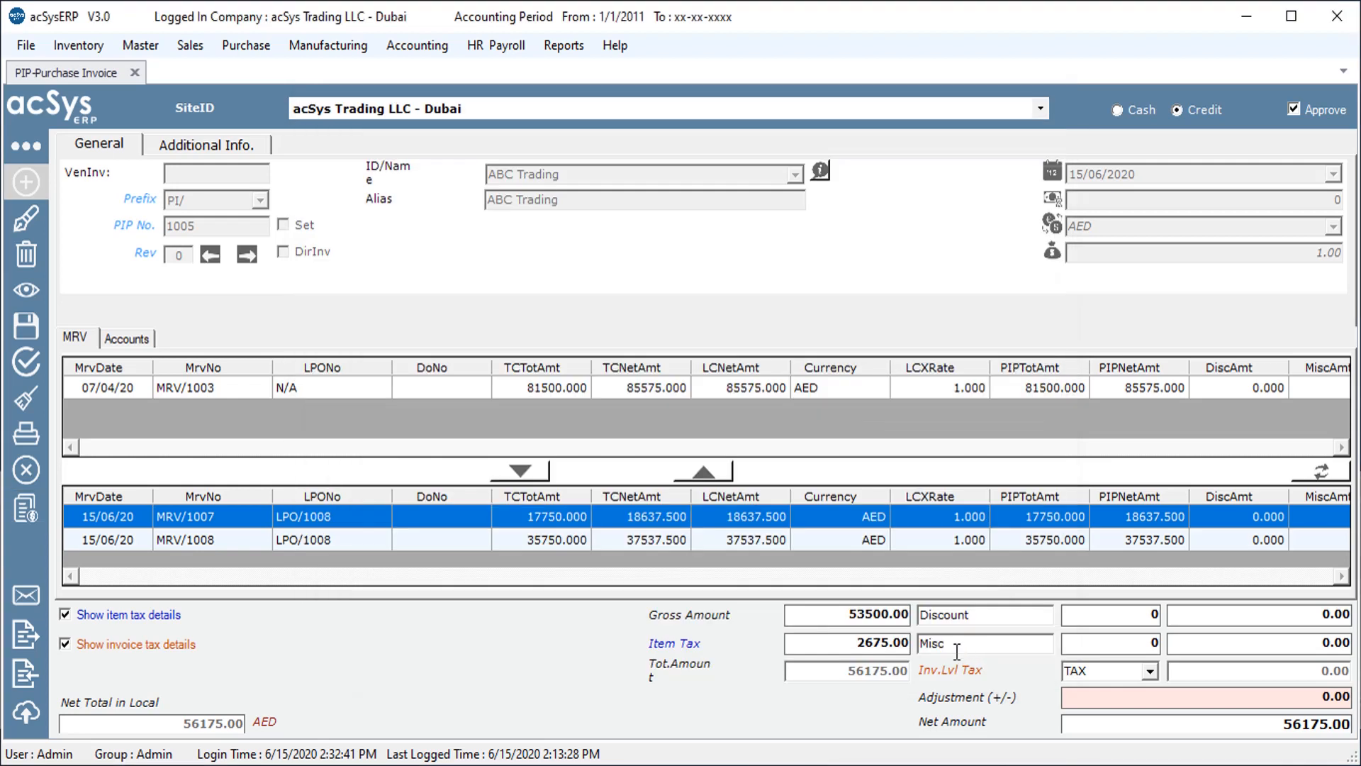
left_click(135, 72)
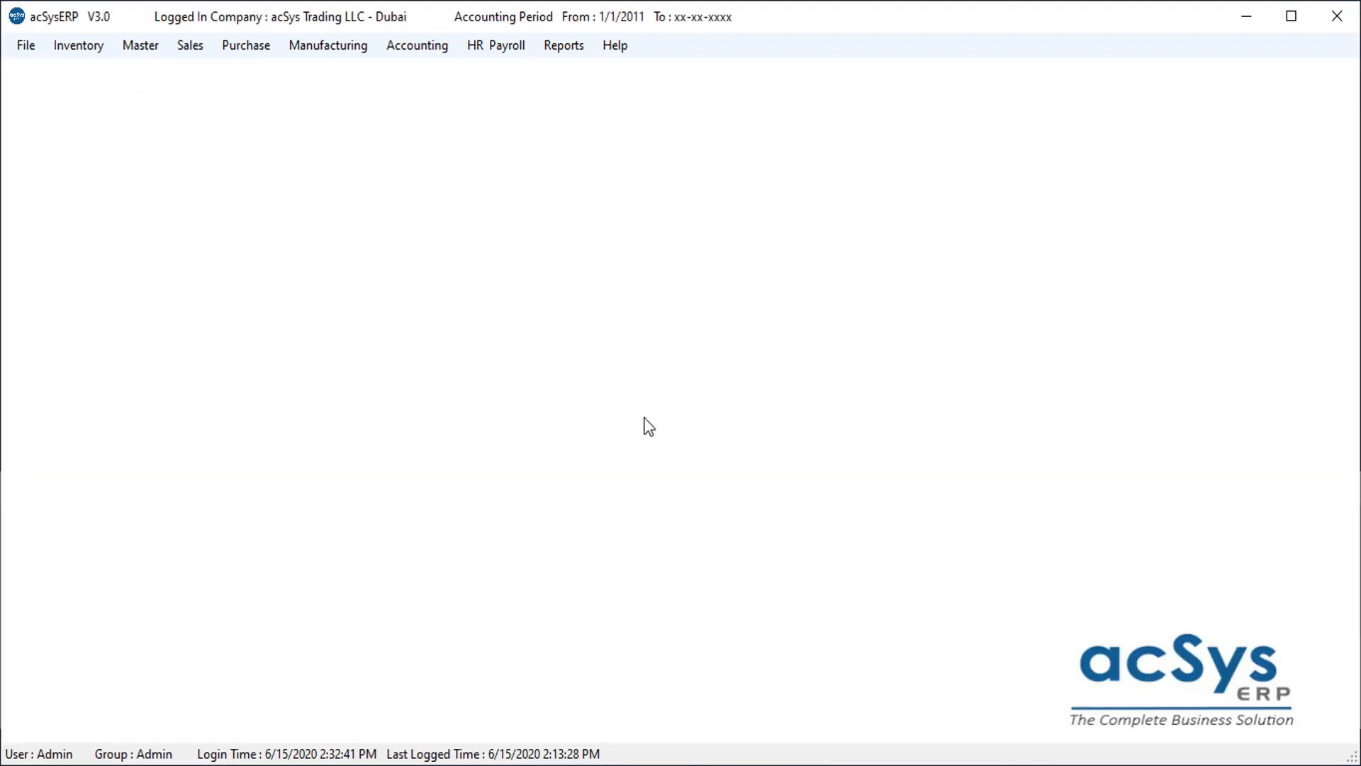
Step: Generate the purchase billwise report for ABC Trading for 15/06/2020, covering not paid and partially paid bills
left_click(563, 45)
mouse_move(633, 91)
left_click(793, 117)
left_click(237, 147)
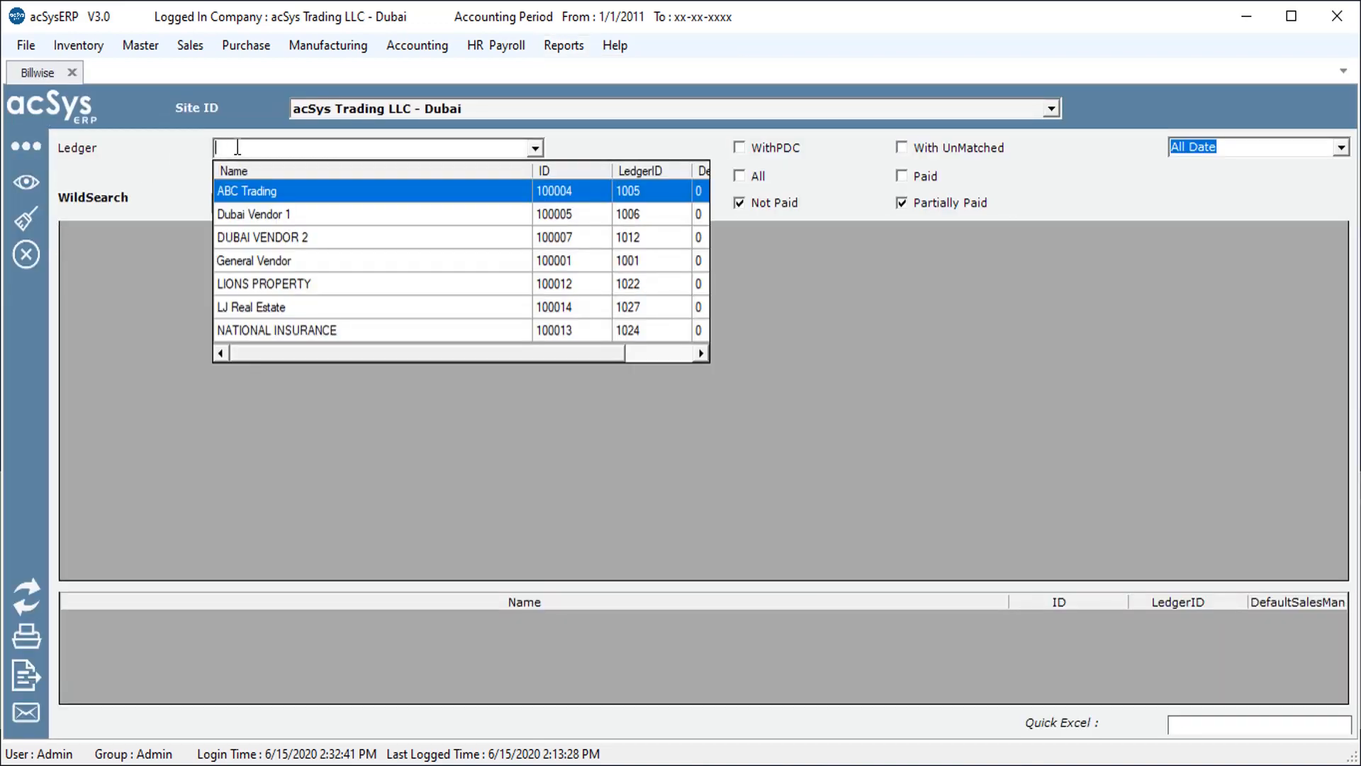
type("a")
key("Return")
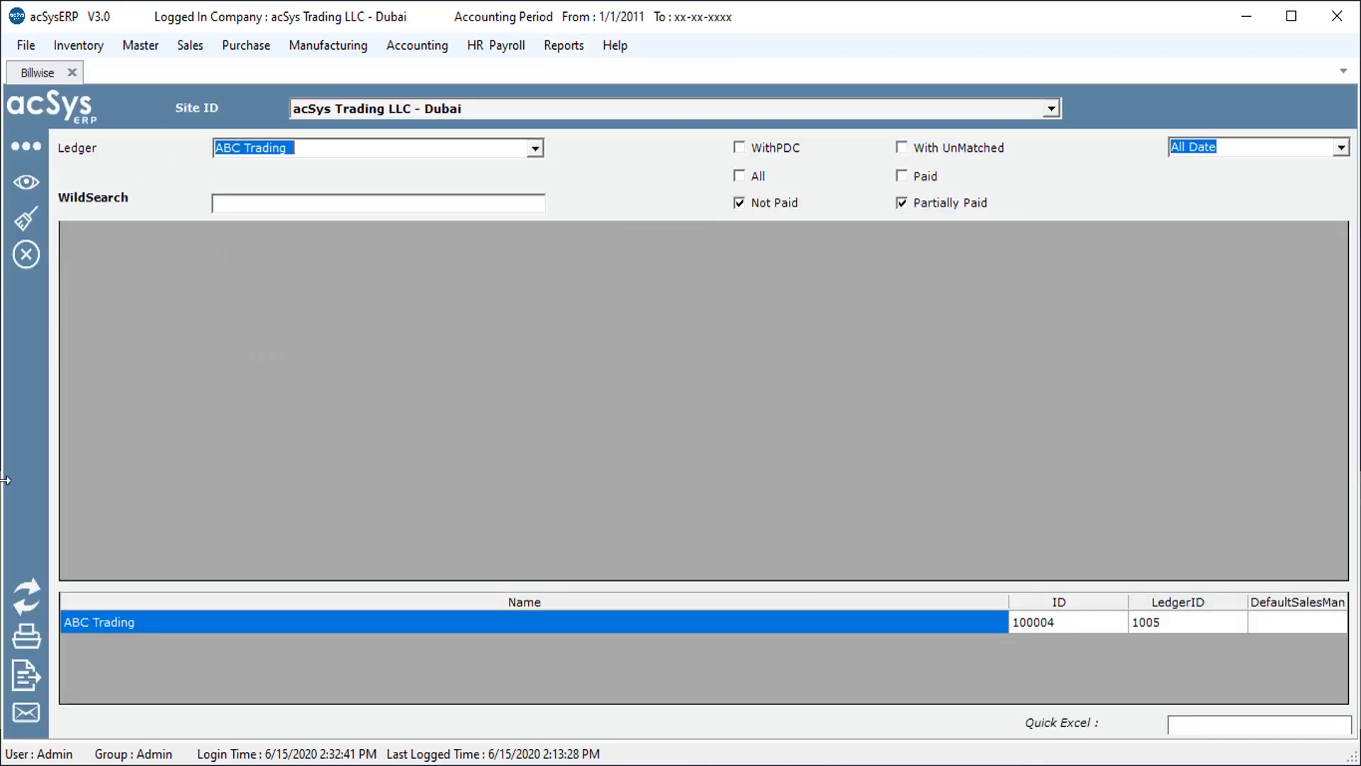
left_click(33, 582)
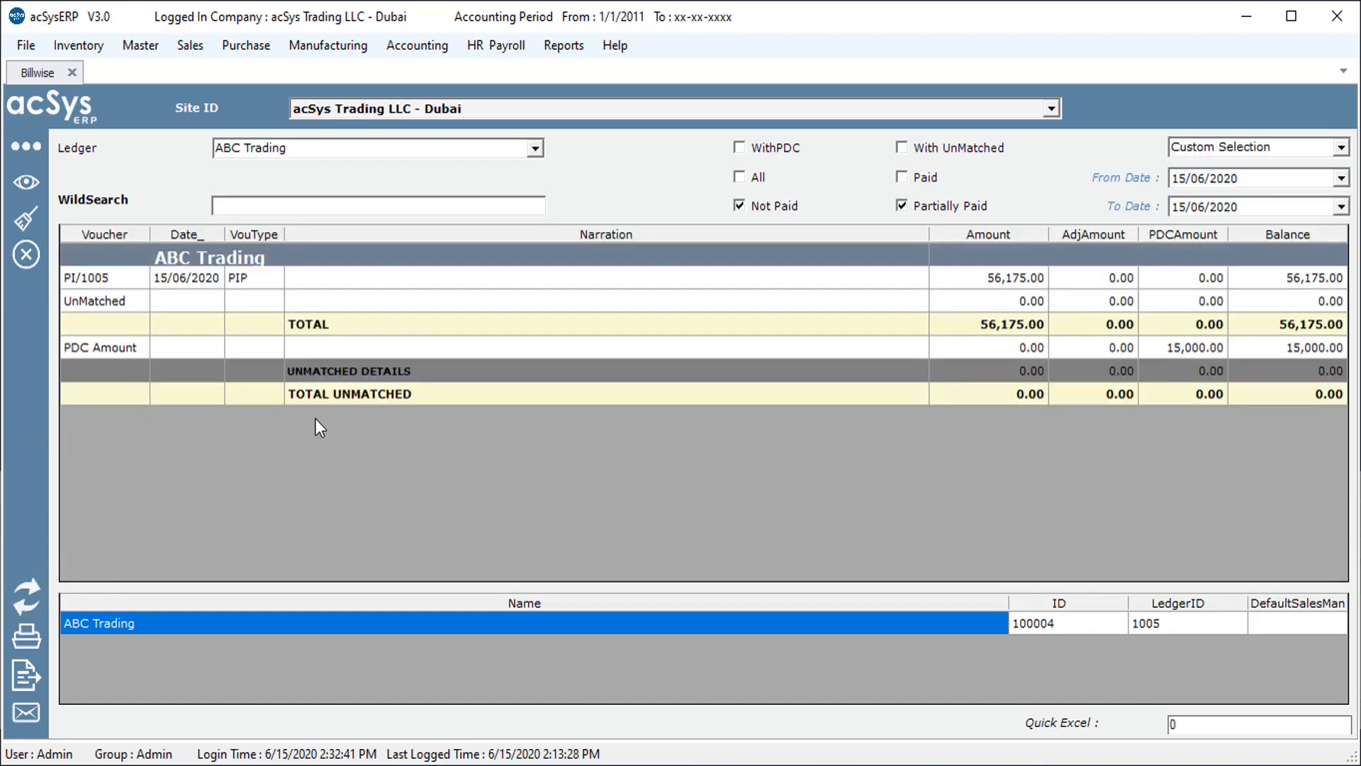
Step: Generate the purchase ledger statement for ABC Trading from 15/06/2020 to 15/06/2020
left_click(567, 47)
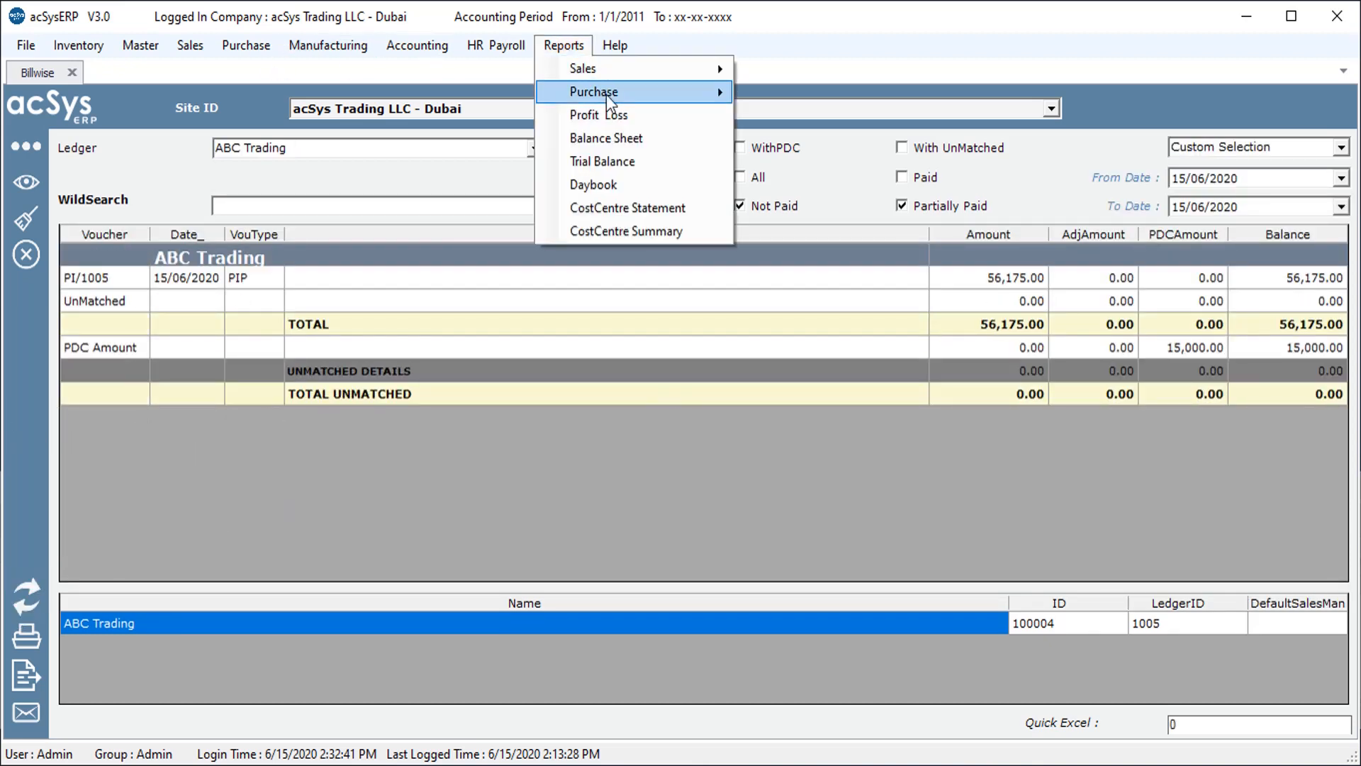
mouse_move(606, 92)
left_click(802, 94)
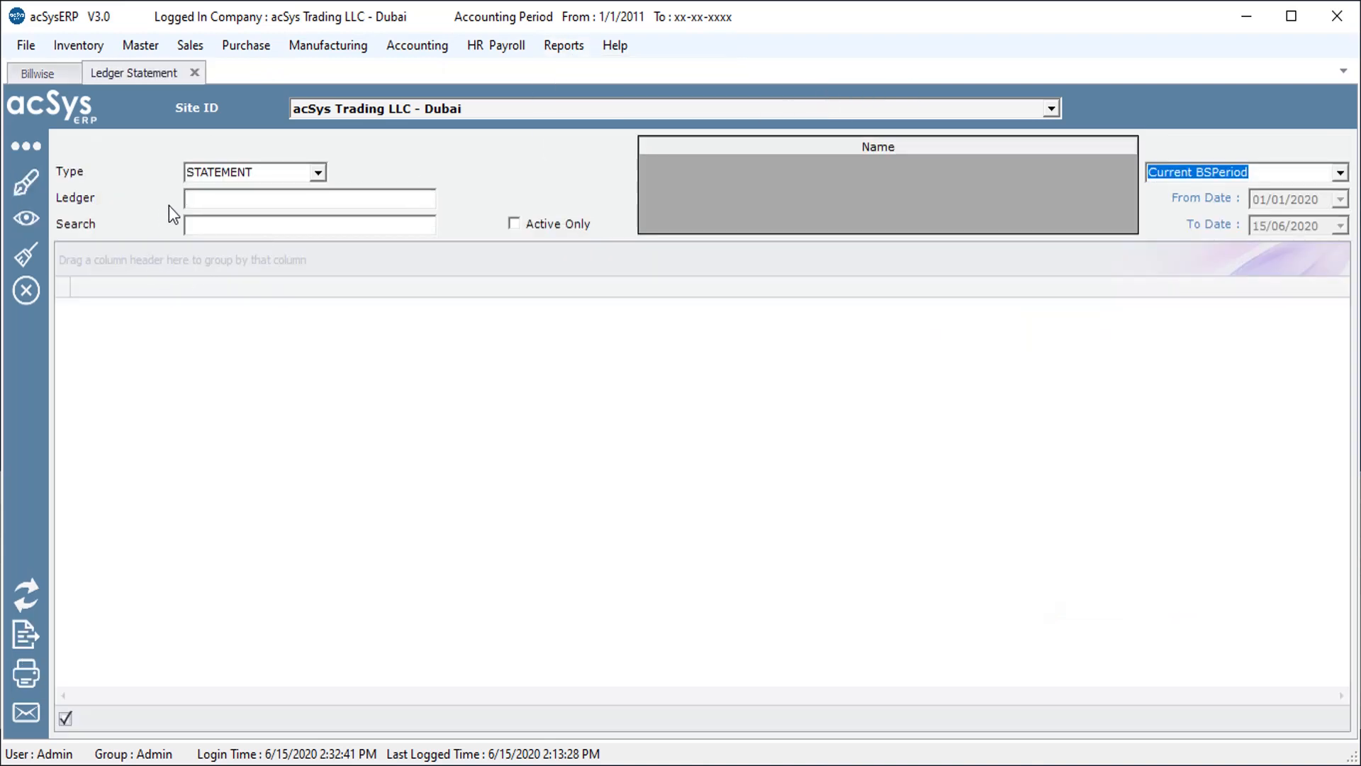
left_click(195, 201)
type("a")
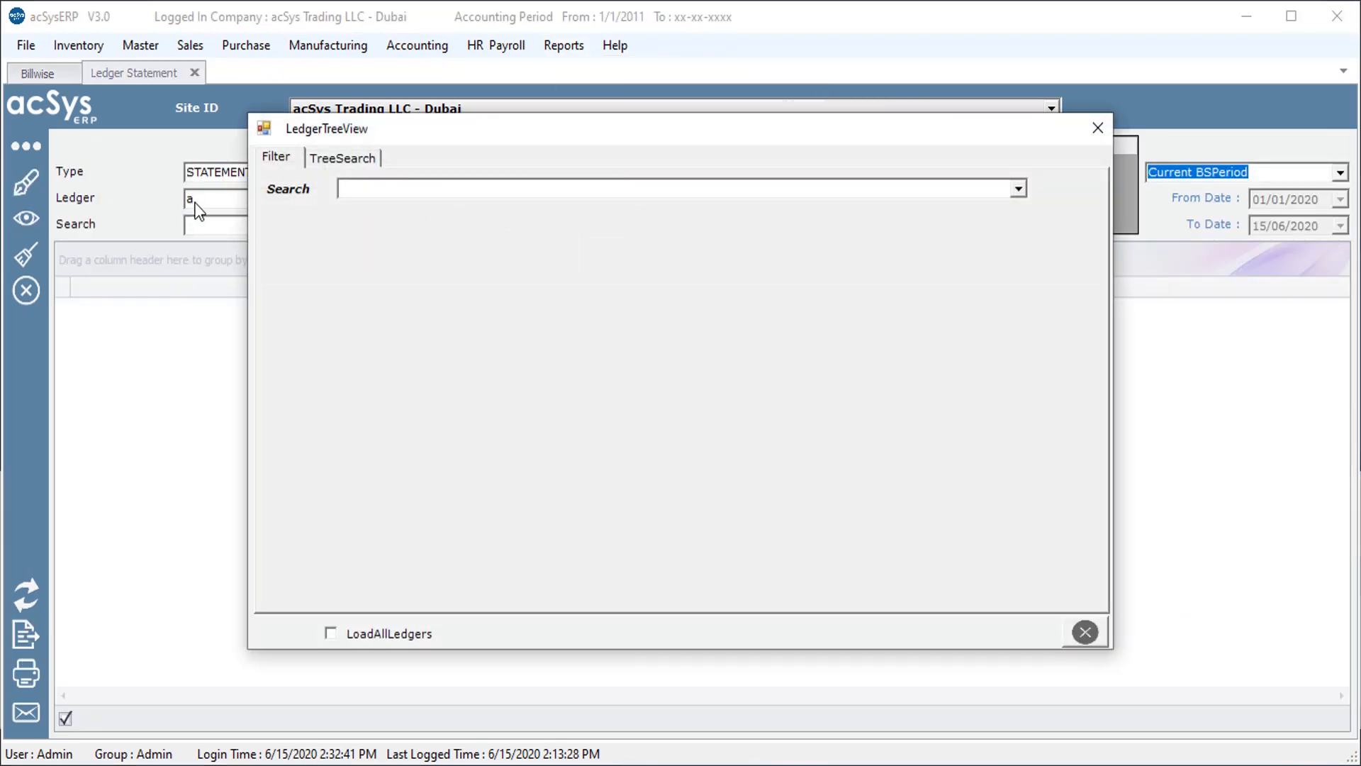
left_click(370, 190)
type("ab")
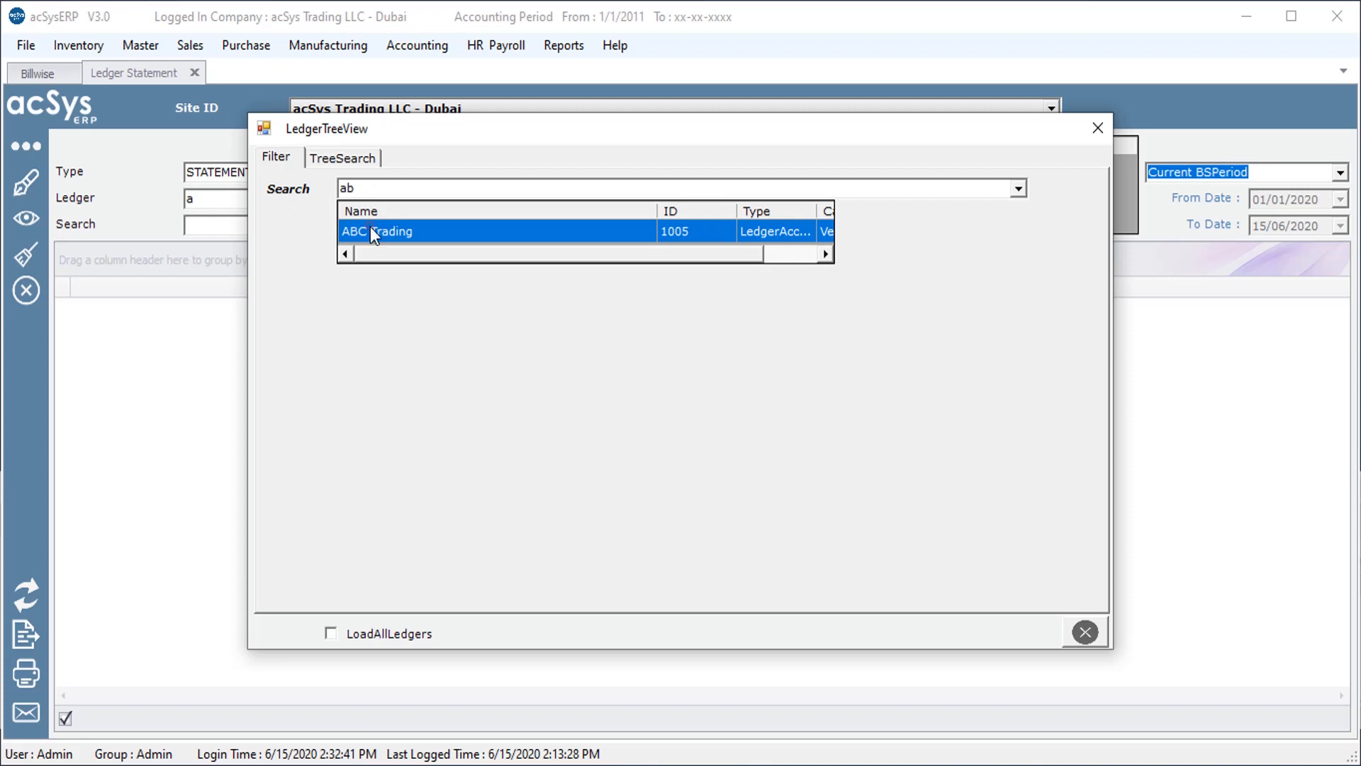
double_click(370, 228)
left_click(35, 597)
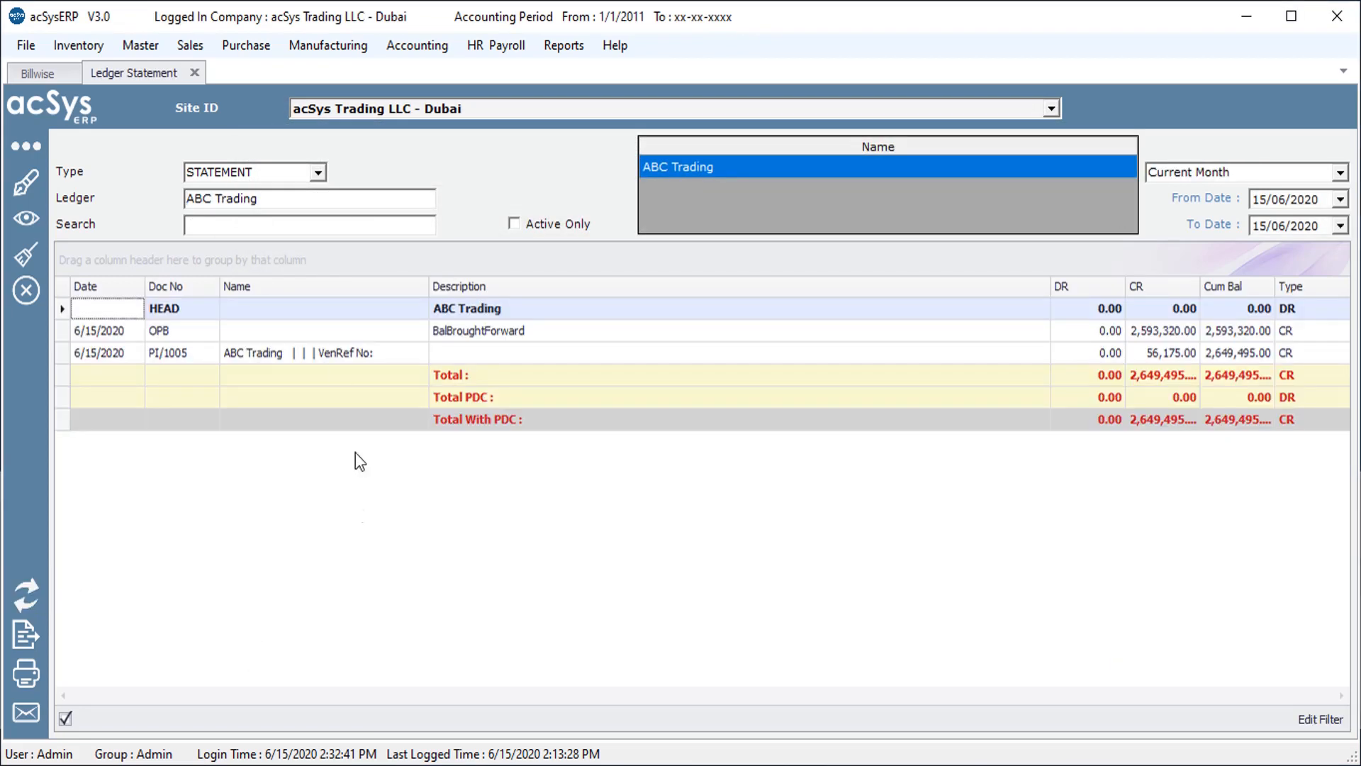
Step: Create a new cash payment voucher of type MERCHANT for ABC Trading
left_click(417, 46)
mouse_move(550, 71)
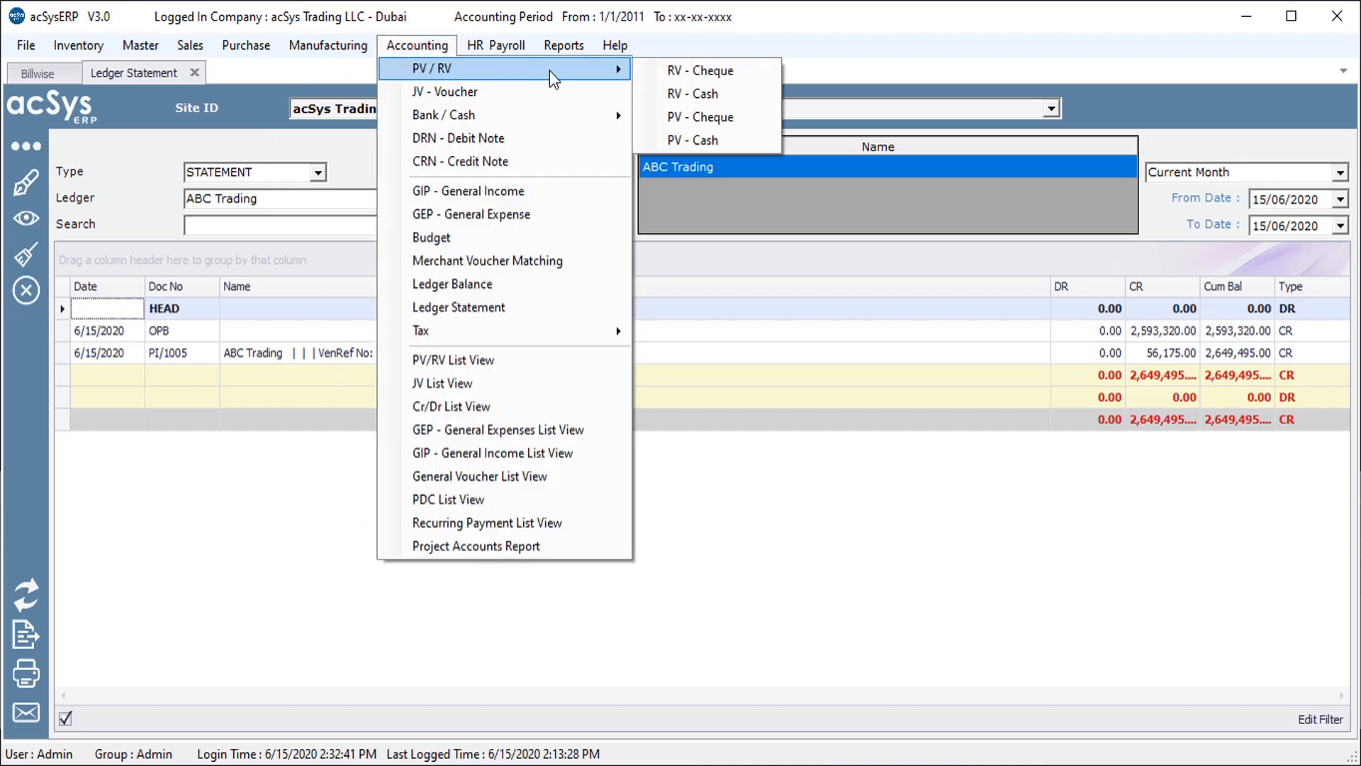
left_click(712, 138)
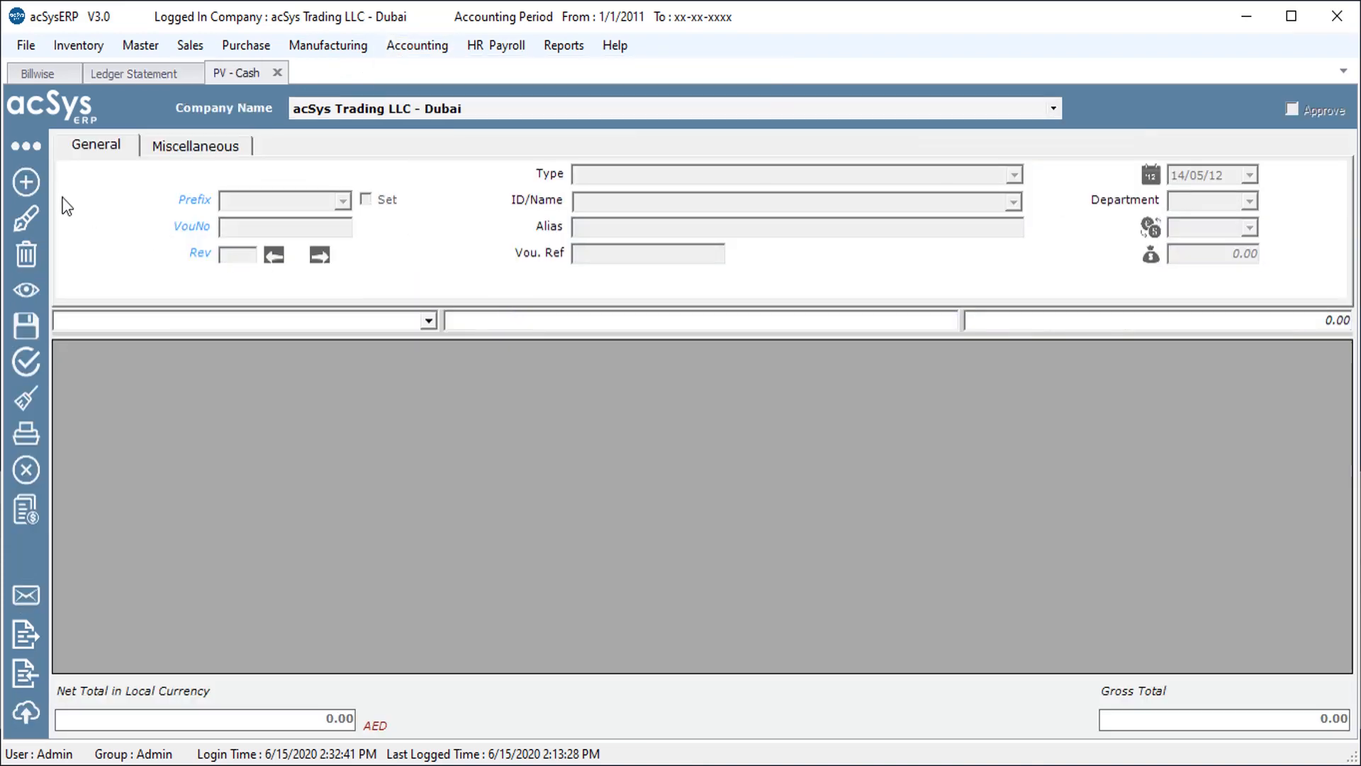
left_click(26, 181)
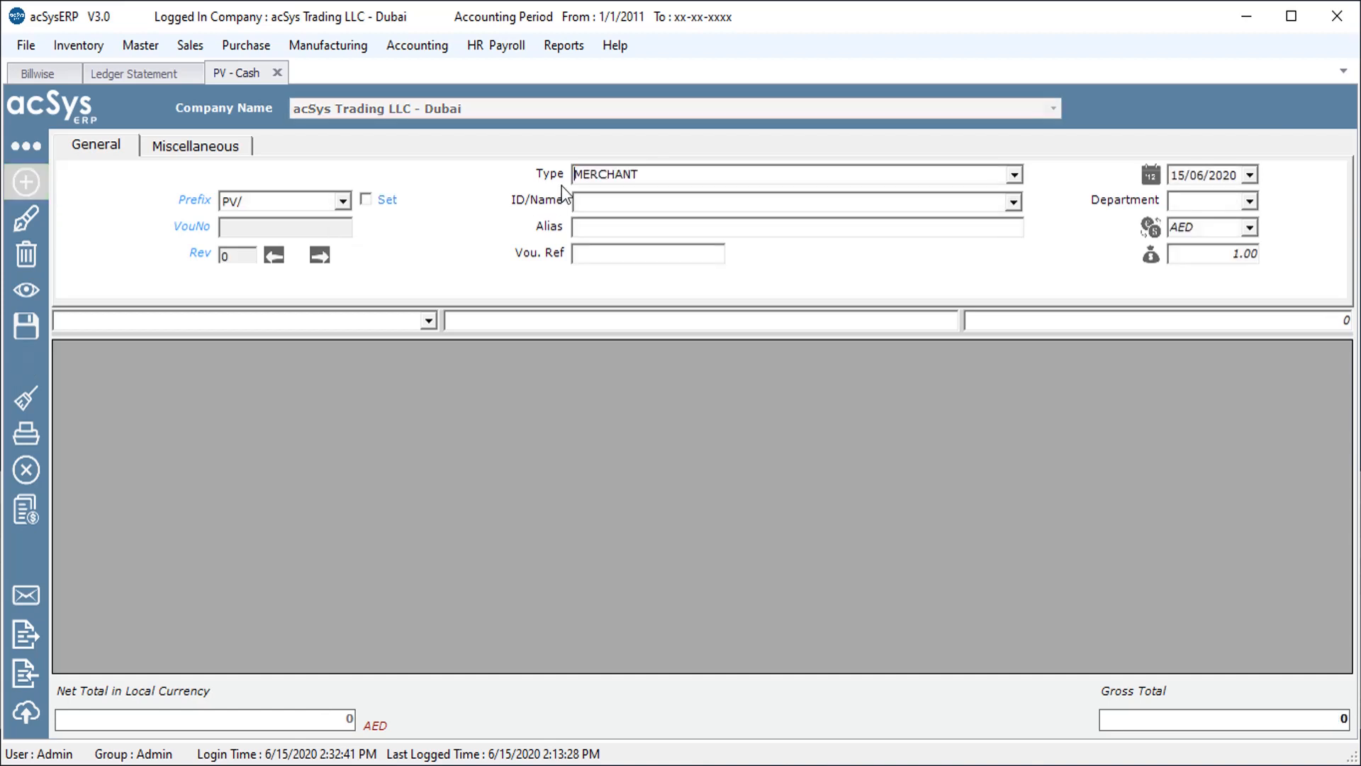
left_click(586, 197)
type("abc")
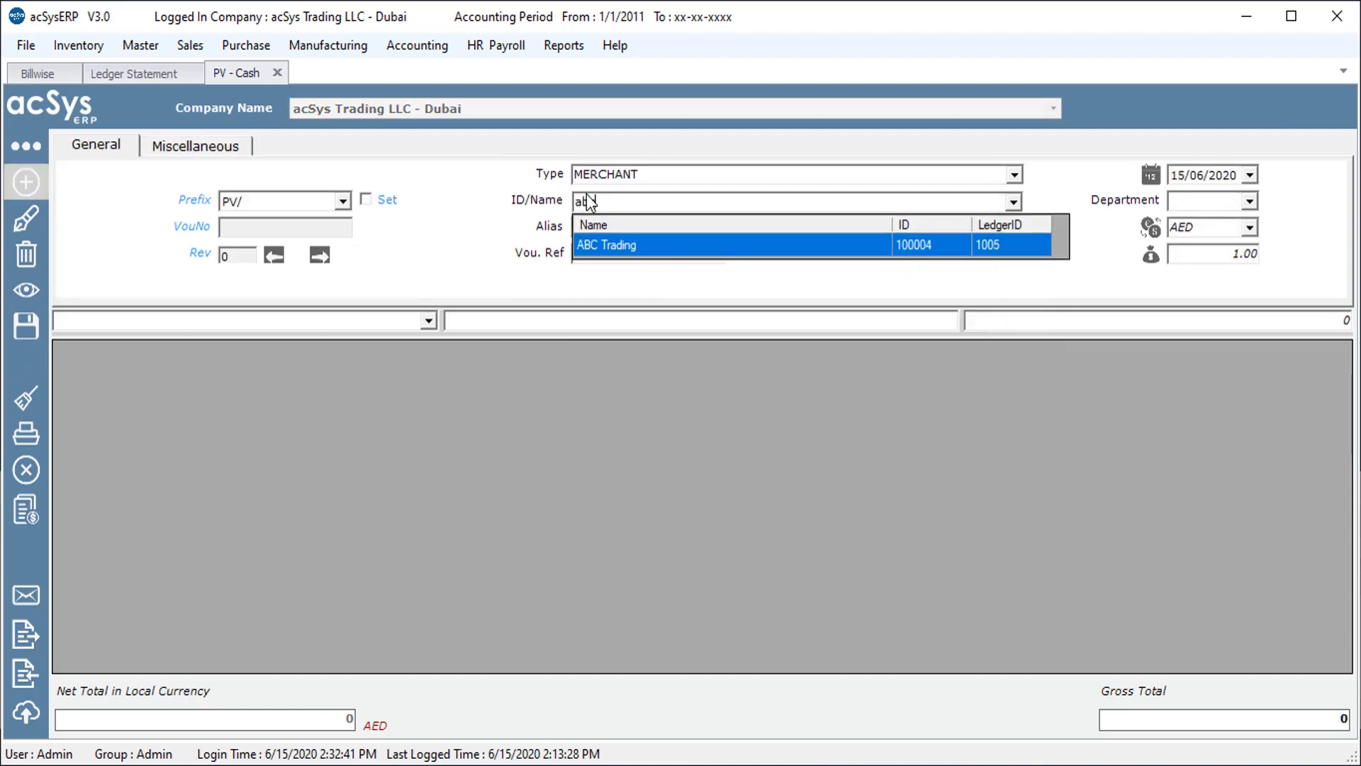
left_click(619, 245)
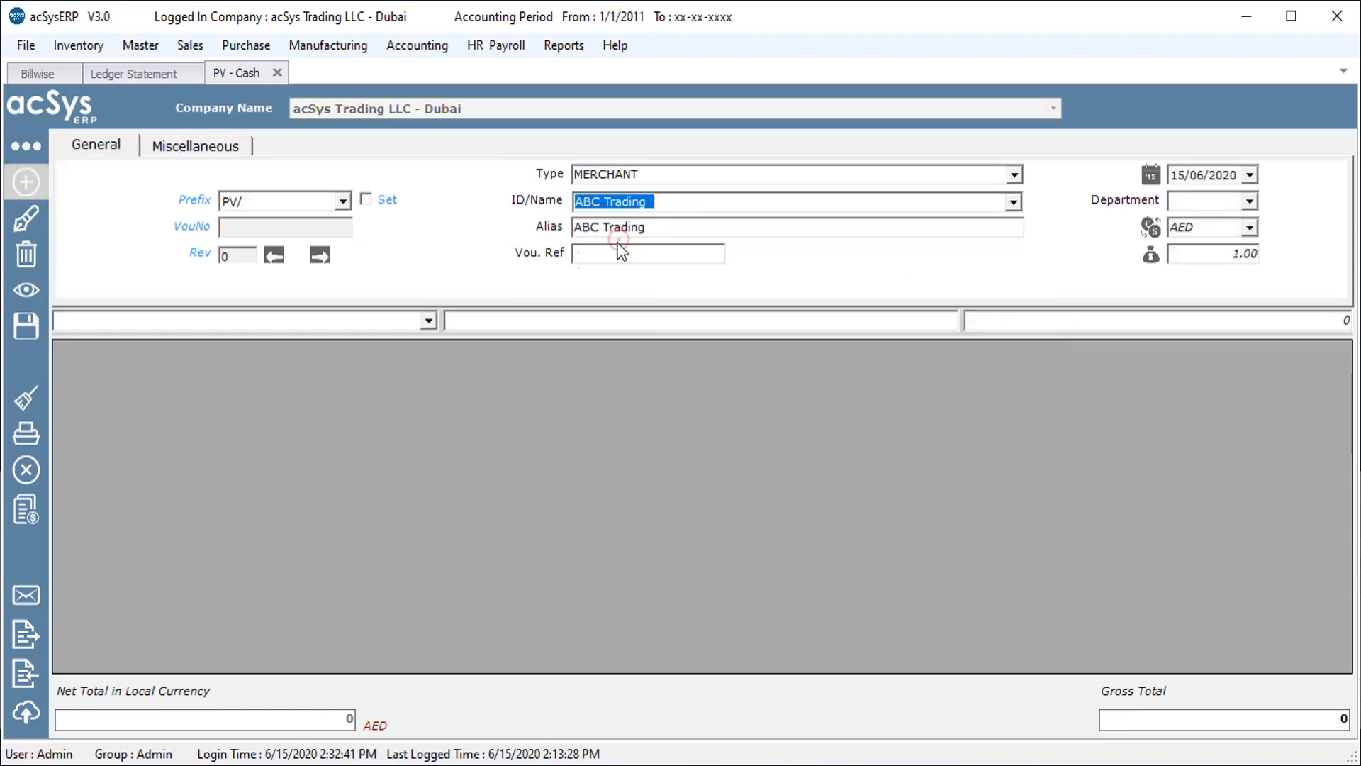
Step: Set Cash In Hand as the payment ledger and enter 56175 as the voucher amount
left_click(429, 320)
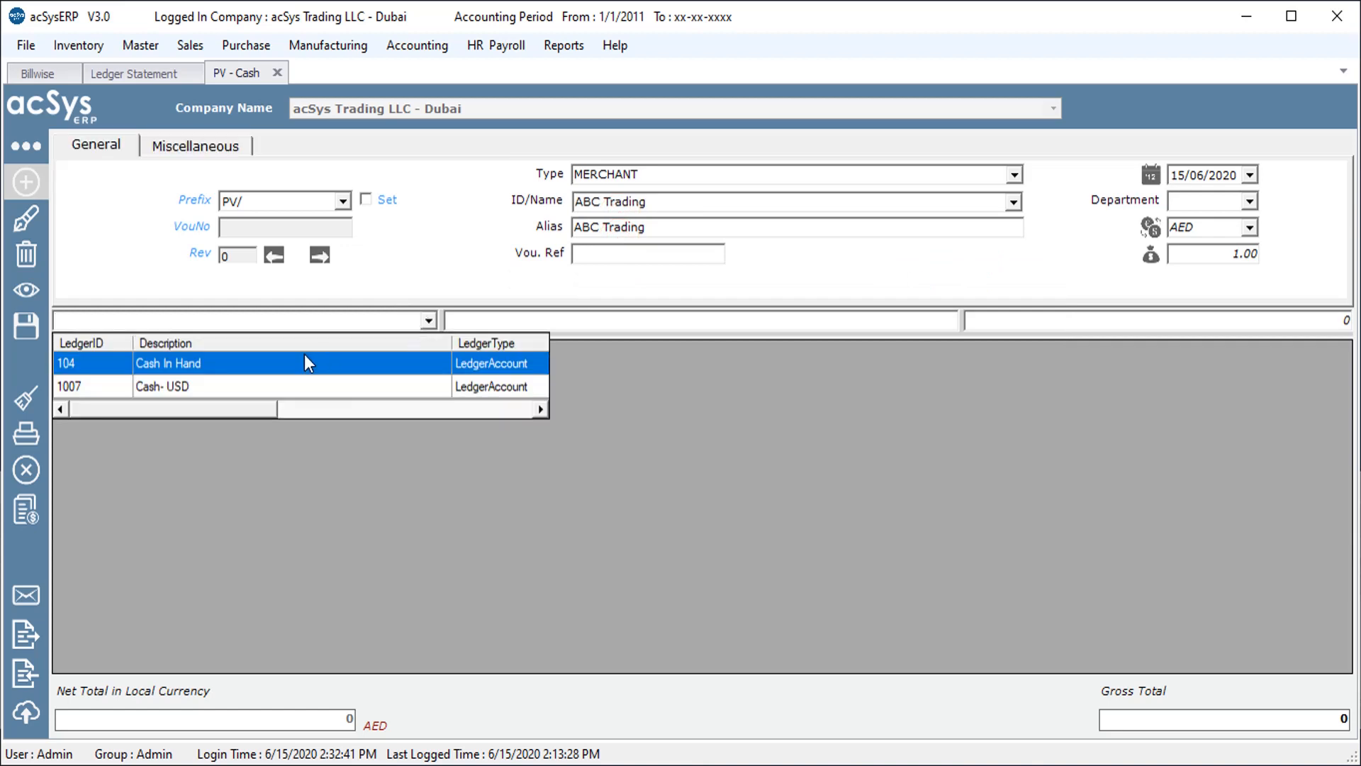
left_click(236, 363)
left_click(1350, 321)
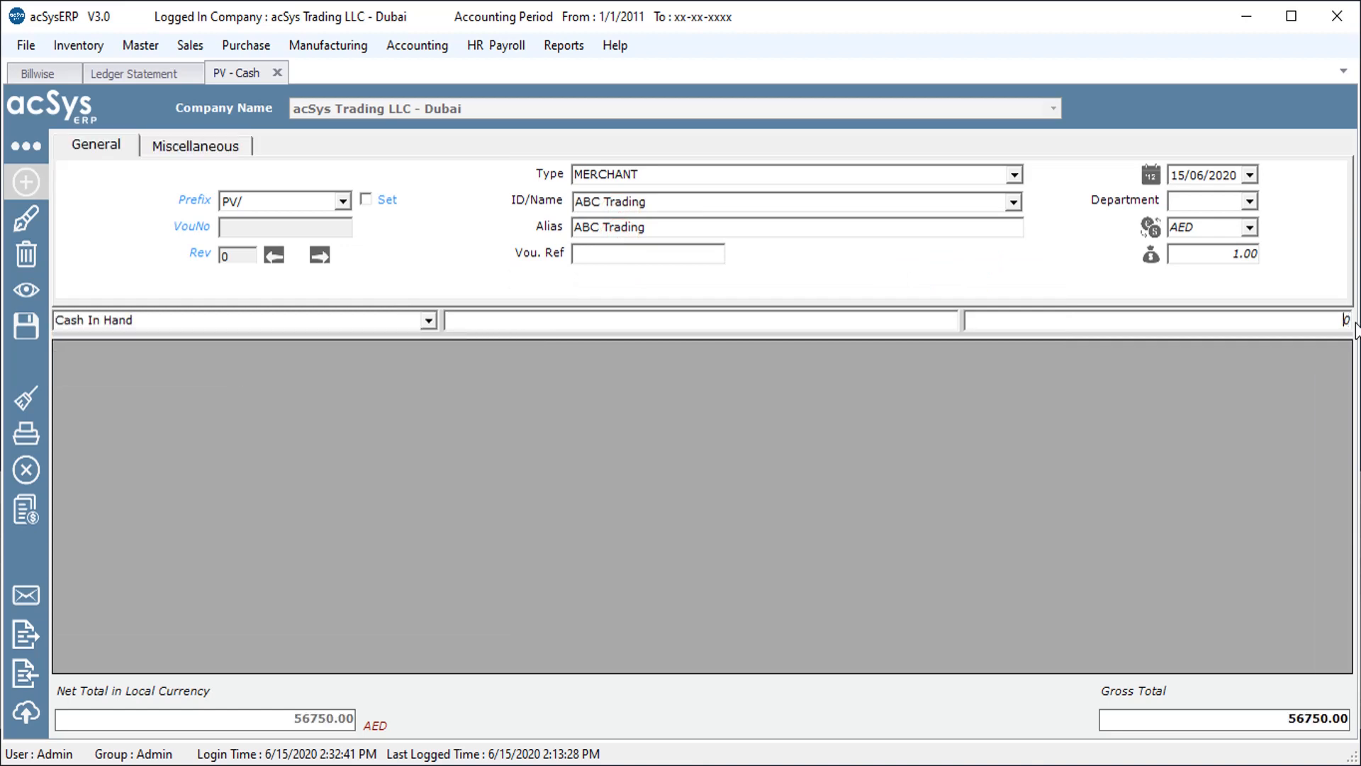
type("56175")
key("Return")
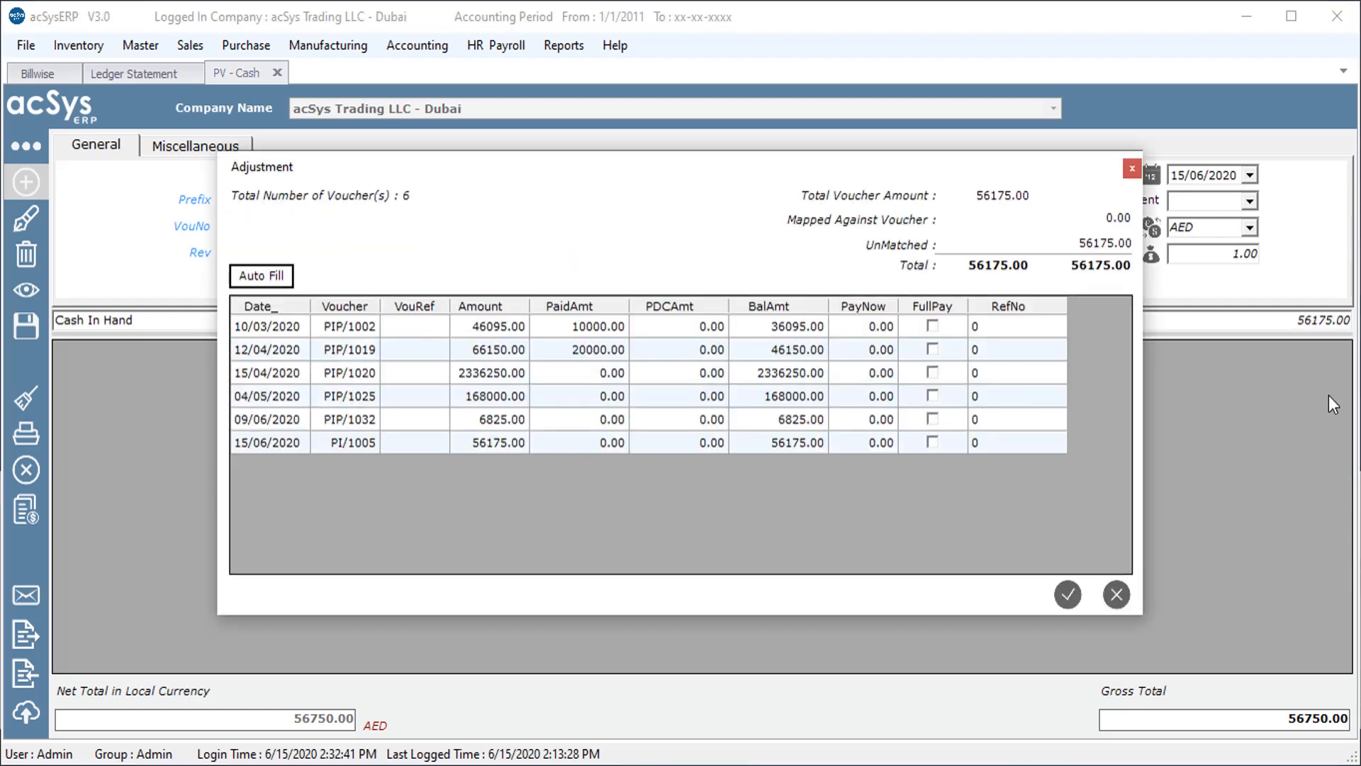
Step: Allocate the payment in full to the purchase invoice dated 15/06/2020, accept the adjustment, and save the payment voucher
left_click(931, 442)
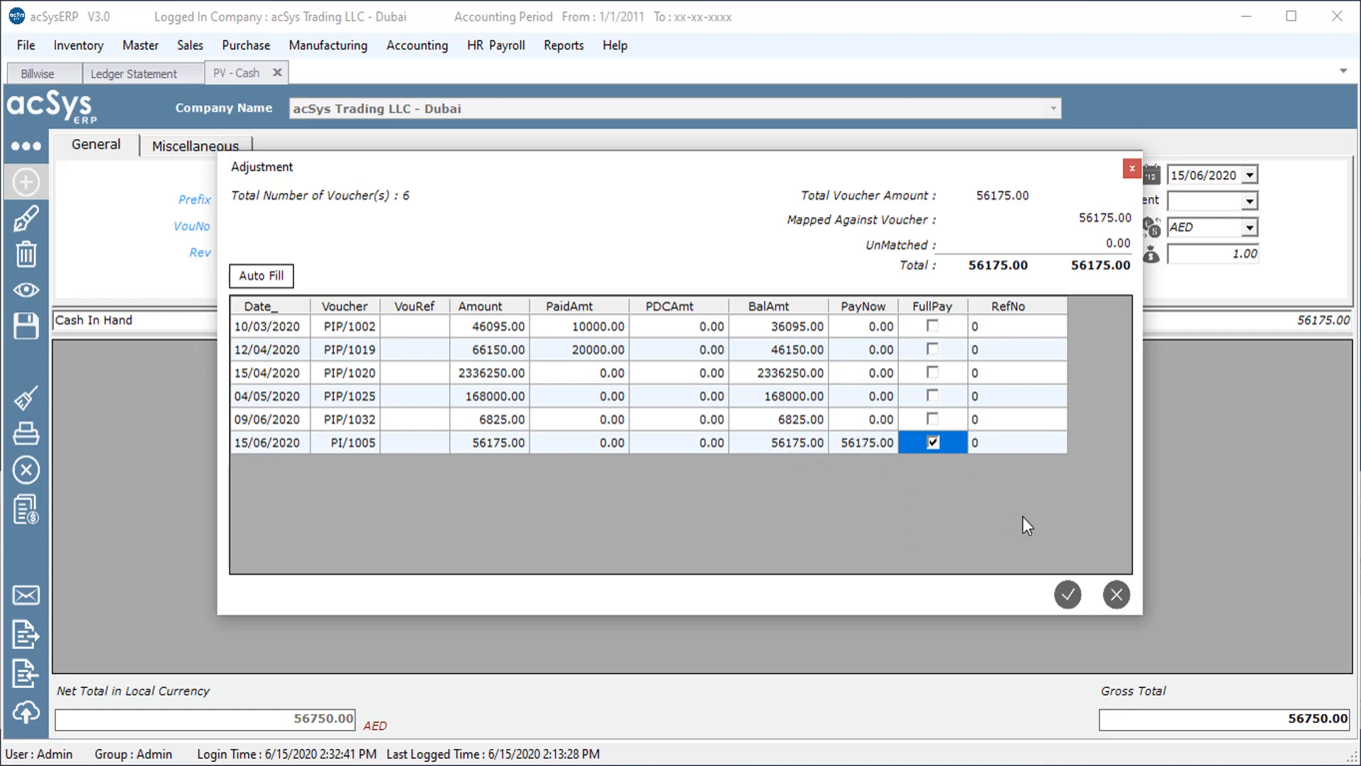
left_click(856, 442)
left_click(1067, 594)
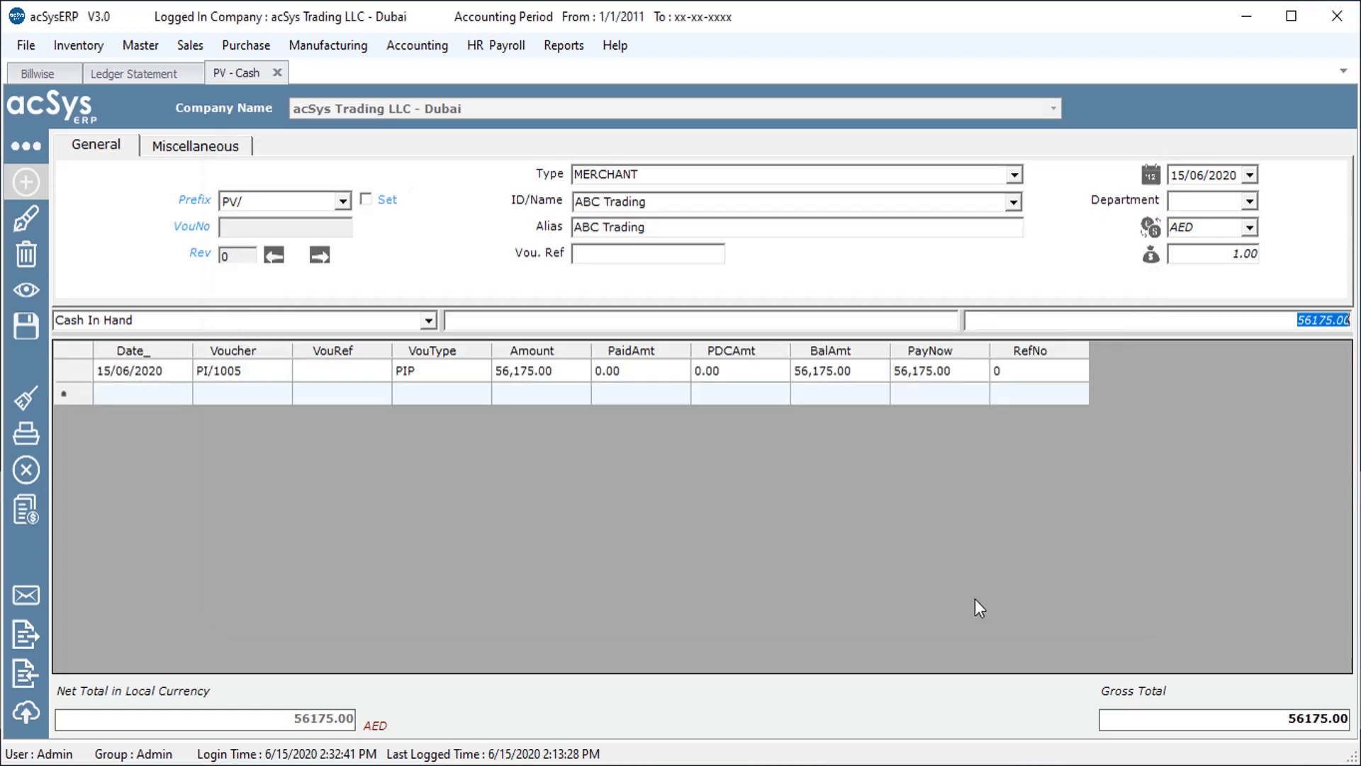
left_click(25, 333)
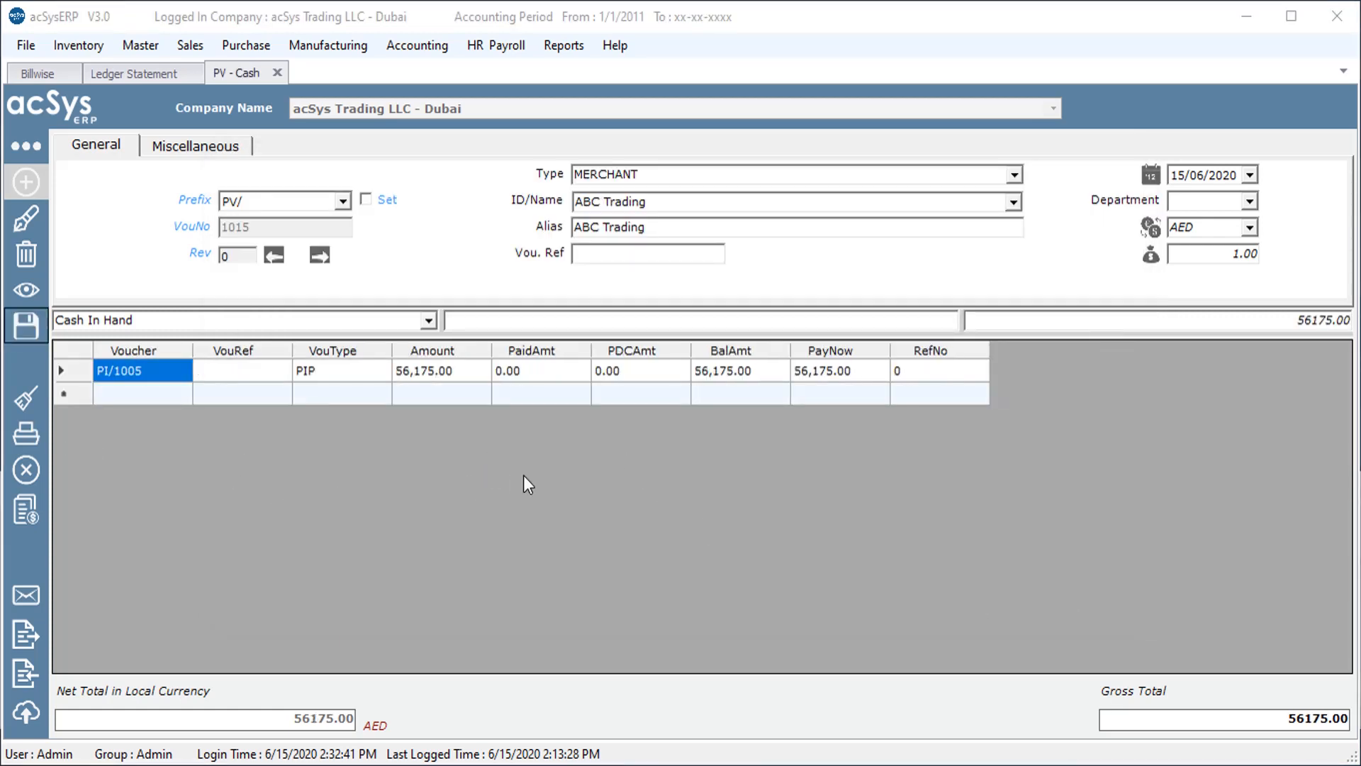
left_click(731, 461)
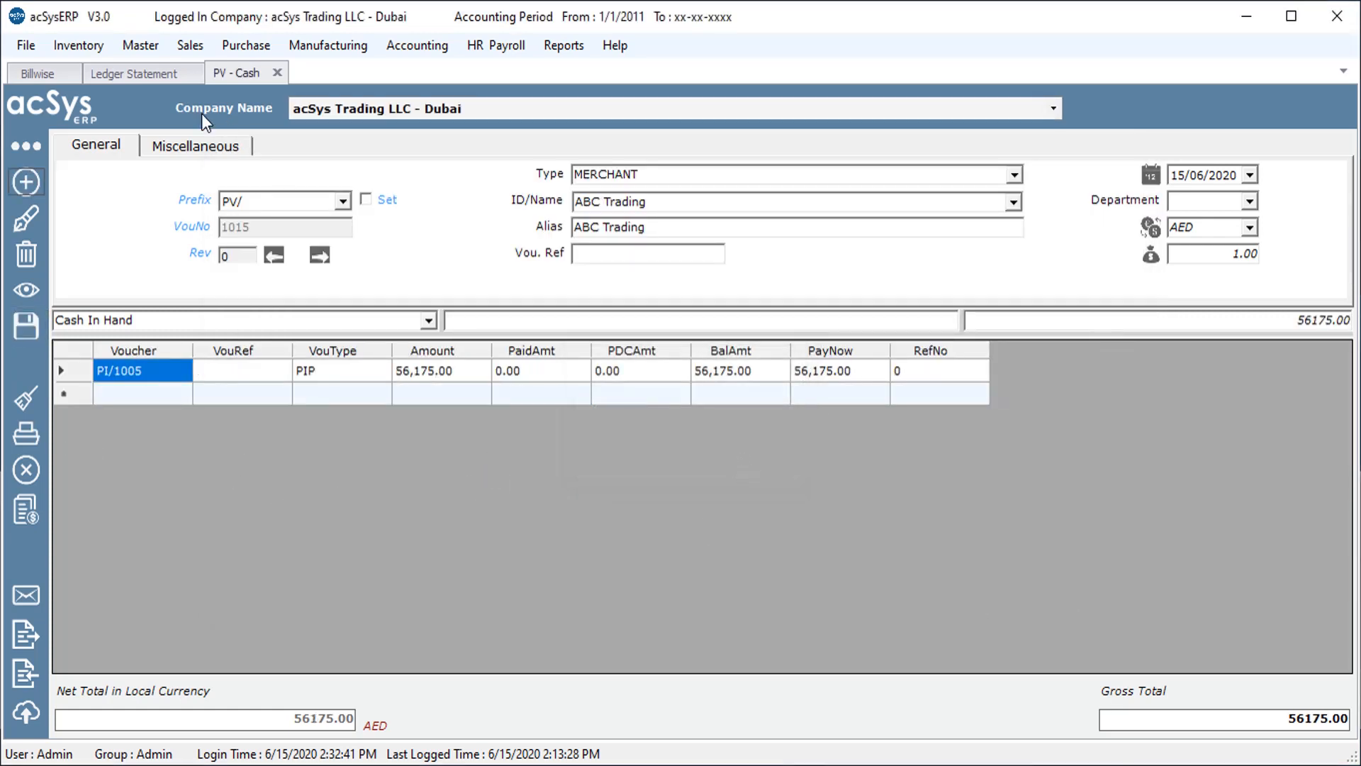
Step: Preview the saved payment voucher with the PV Cash Report and close the preview
left_click(22, 436)
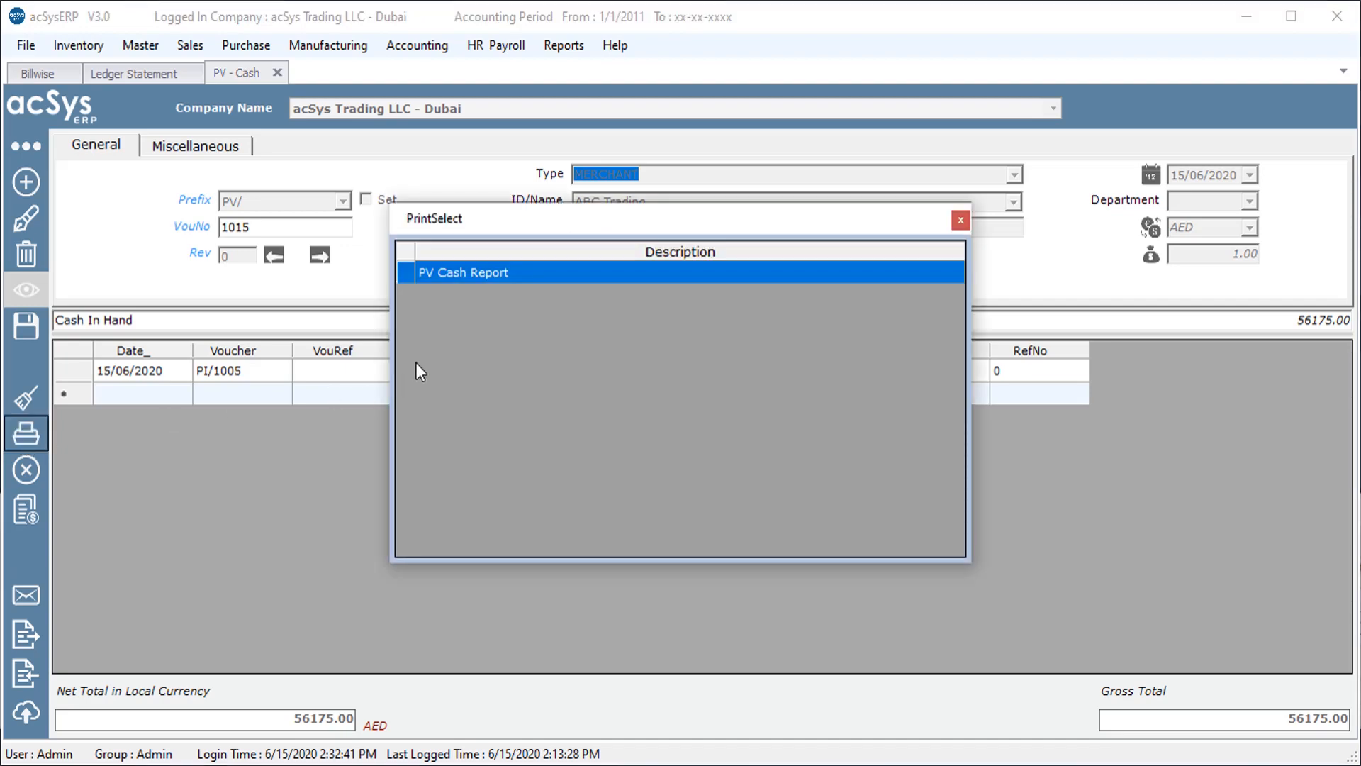
key("Return")
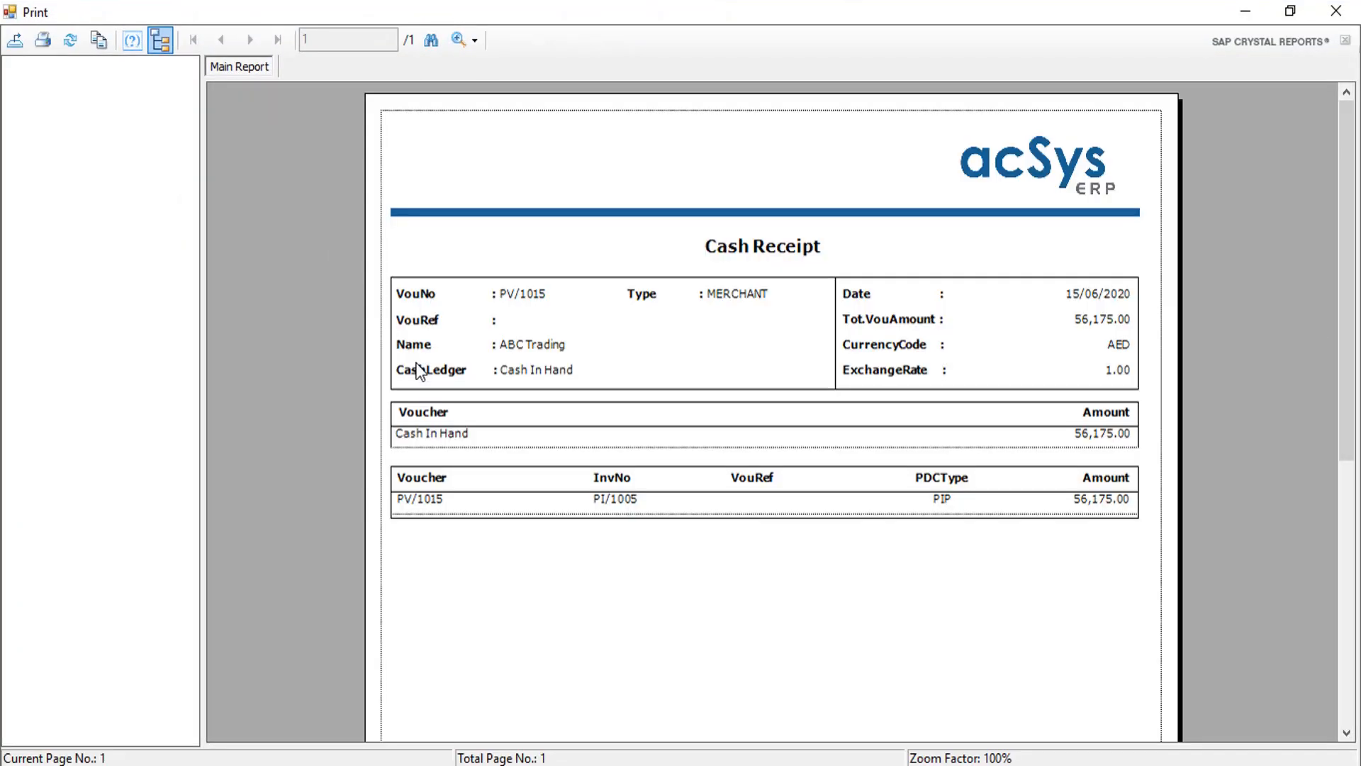
left_click(1351, 14)
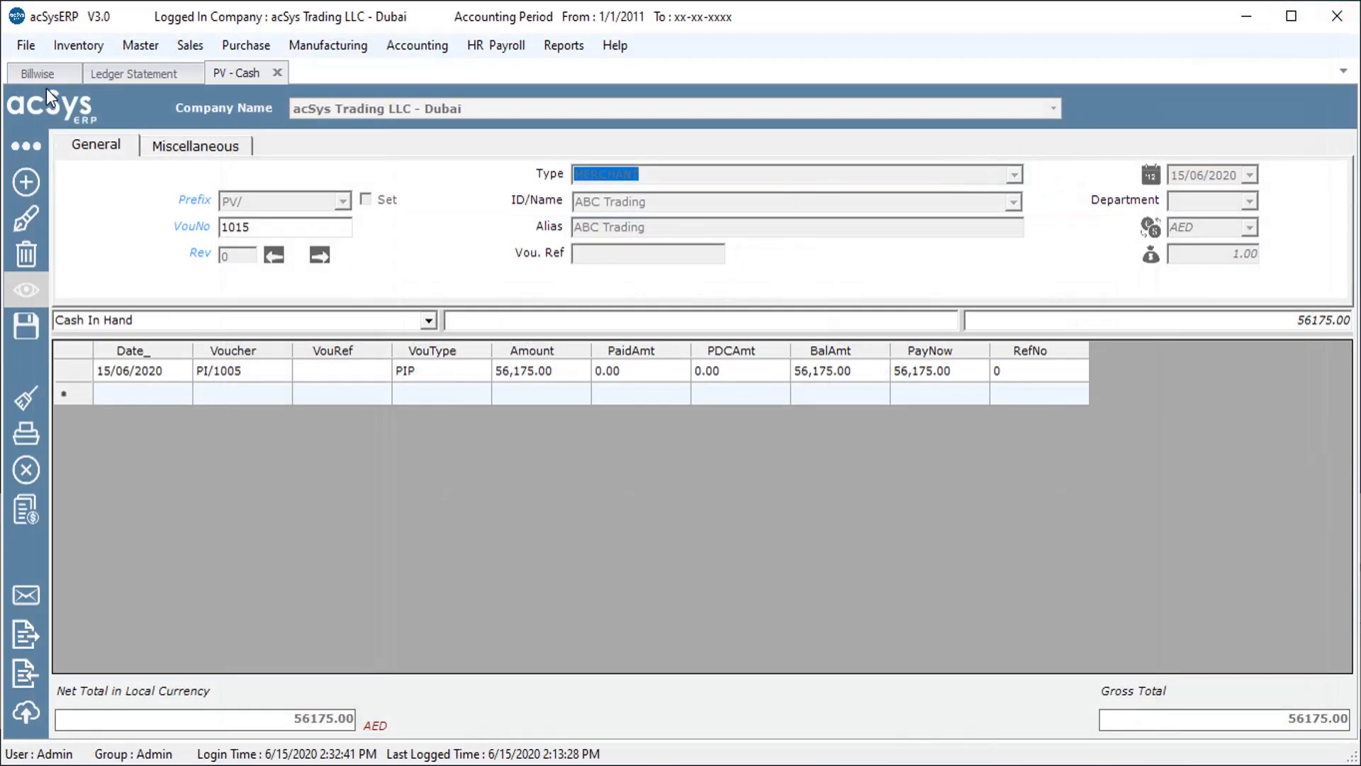
Step: Recheck ABC Trading's billwise report for 15/06/2020 with All bills included, and review the refreshed ledger statement
left_click(46, 76)
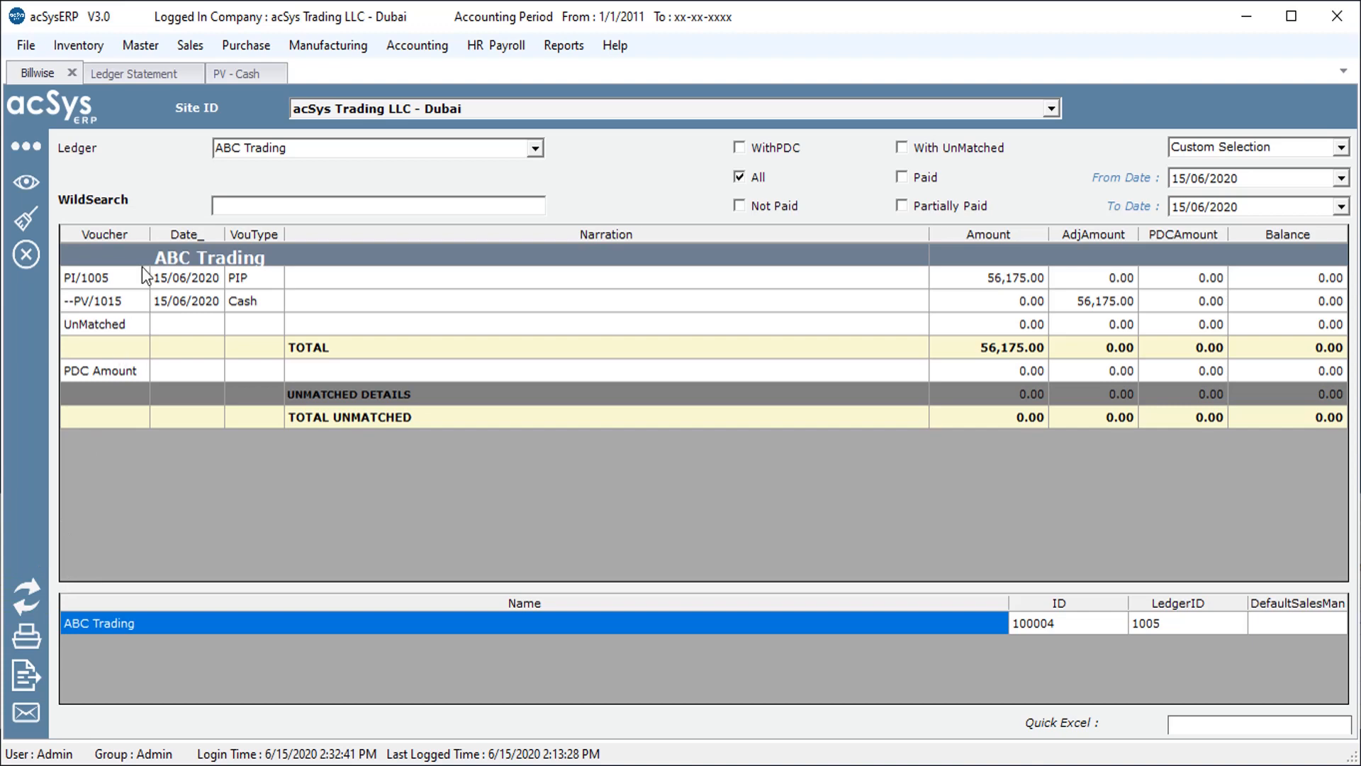
left_click(143, 75)
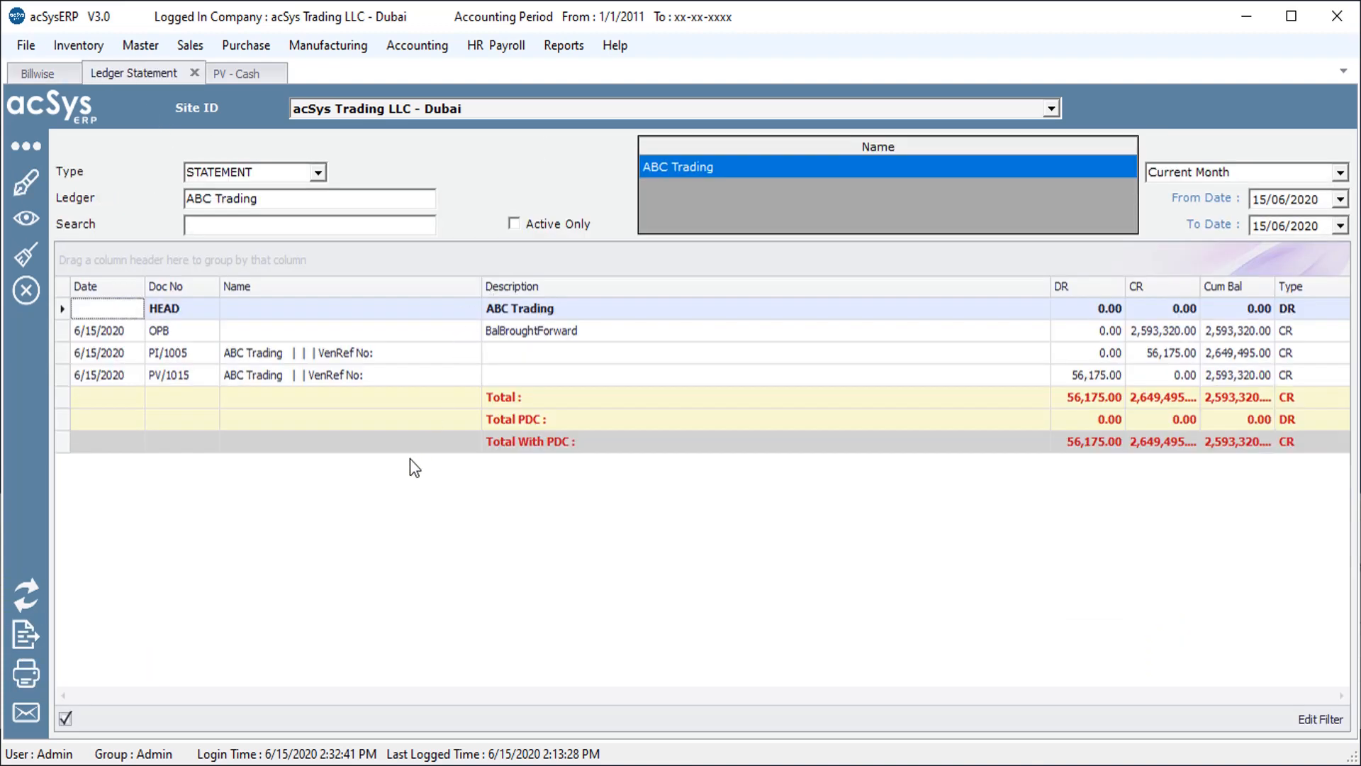